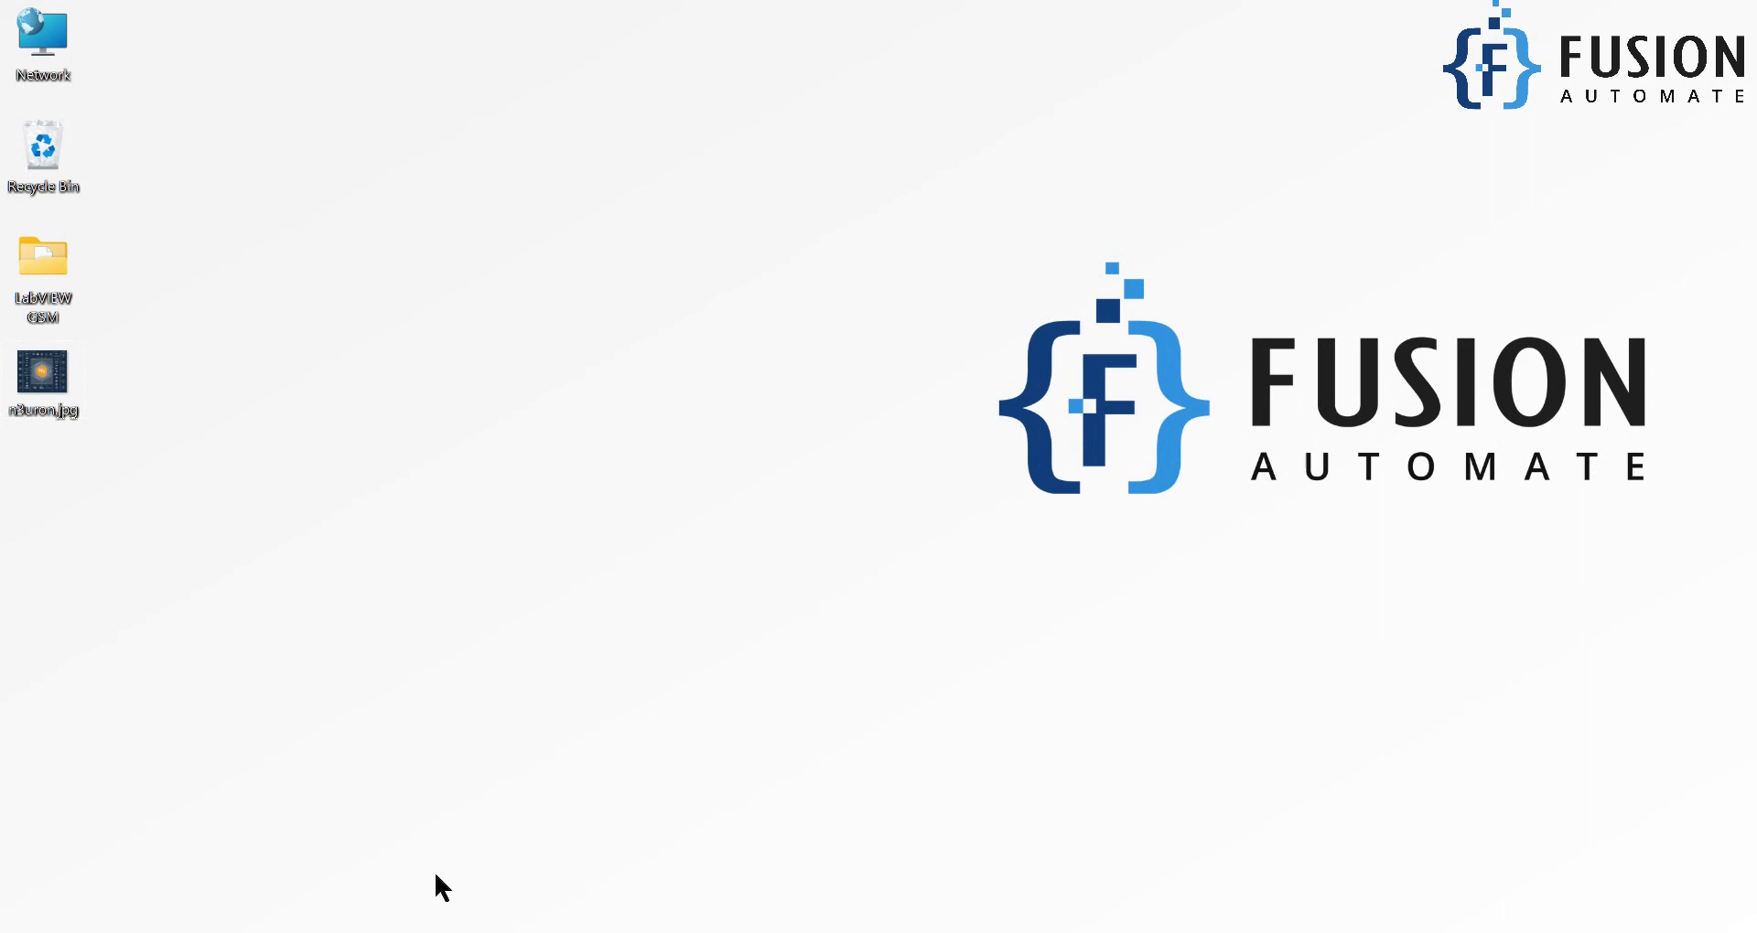
# - Show FUXA's Devices settings page with the FUXA Server and its OPCUA-Device, after glancing at Prosys
pyautogui.click(351, 926)
pyautogui.click(443, 27)
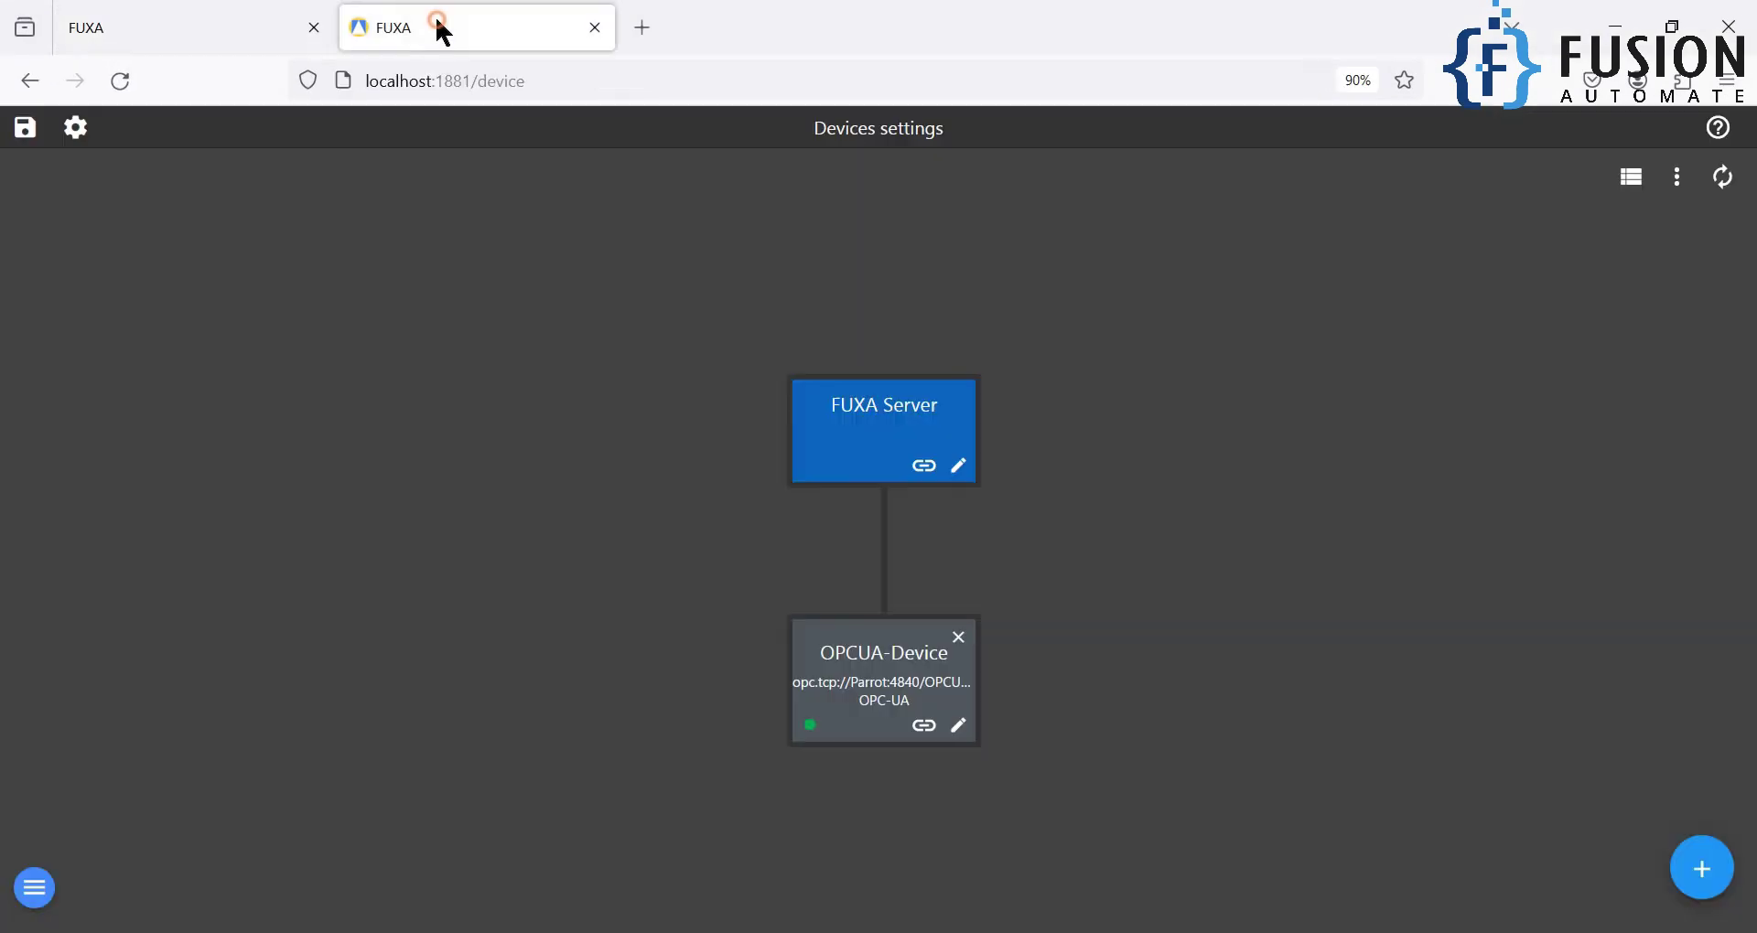
pyautogui.click(726, 919)
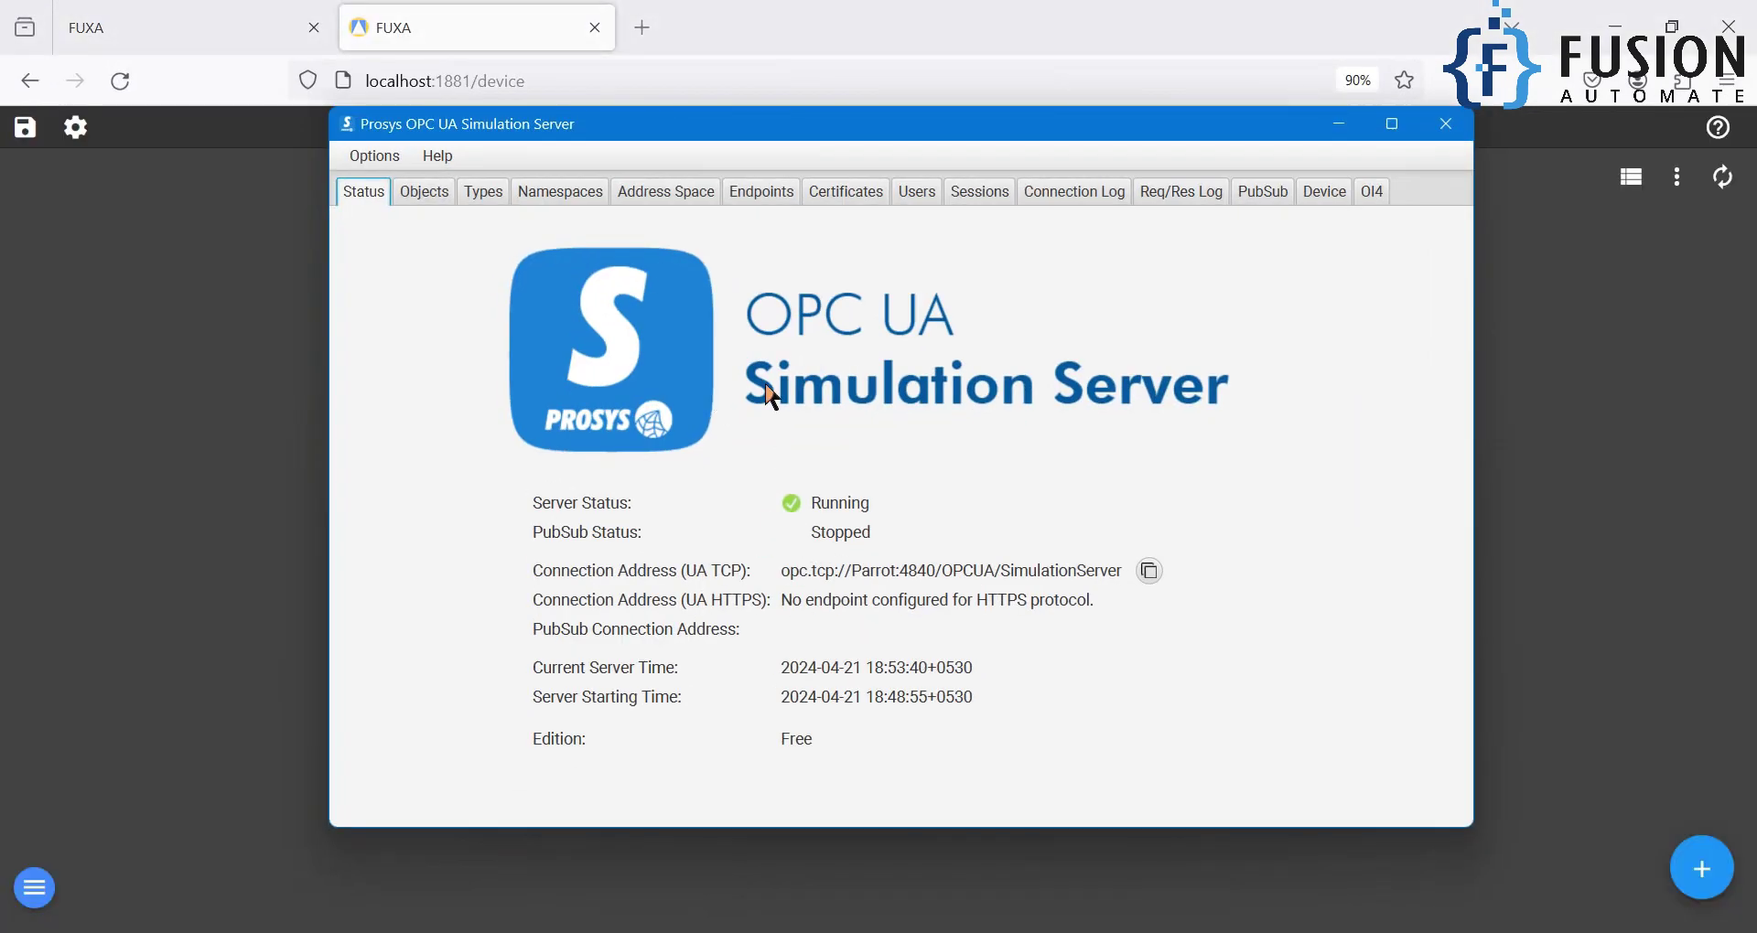
pyautogui.click(1570, 355)
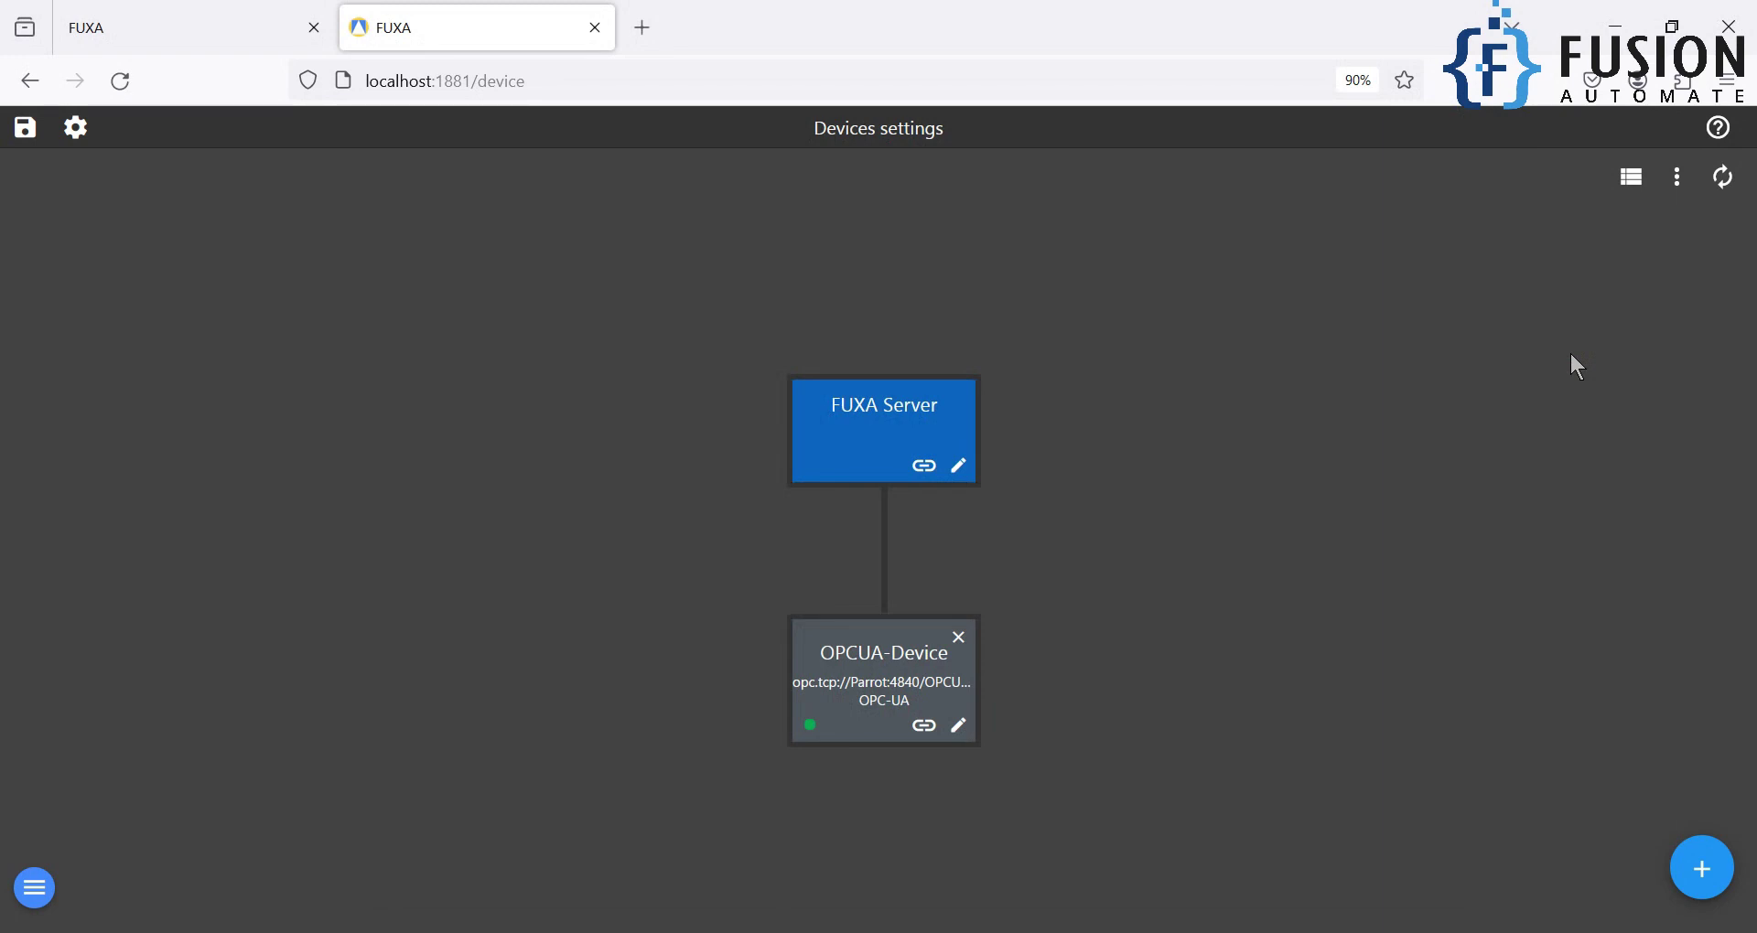
# - Review the 'Browse OPCUA Server Tags' lesson in the course outline, then return to the FUXA devices tab
pyautogui.click(94, 14)
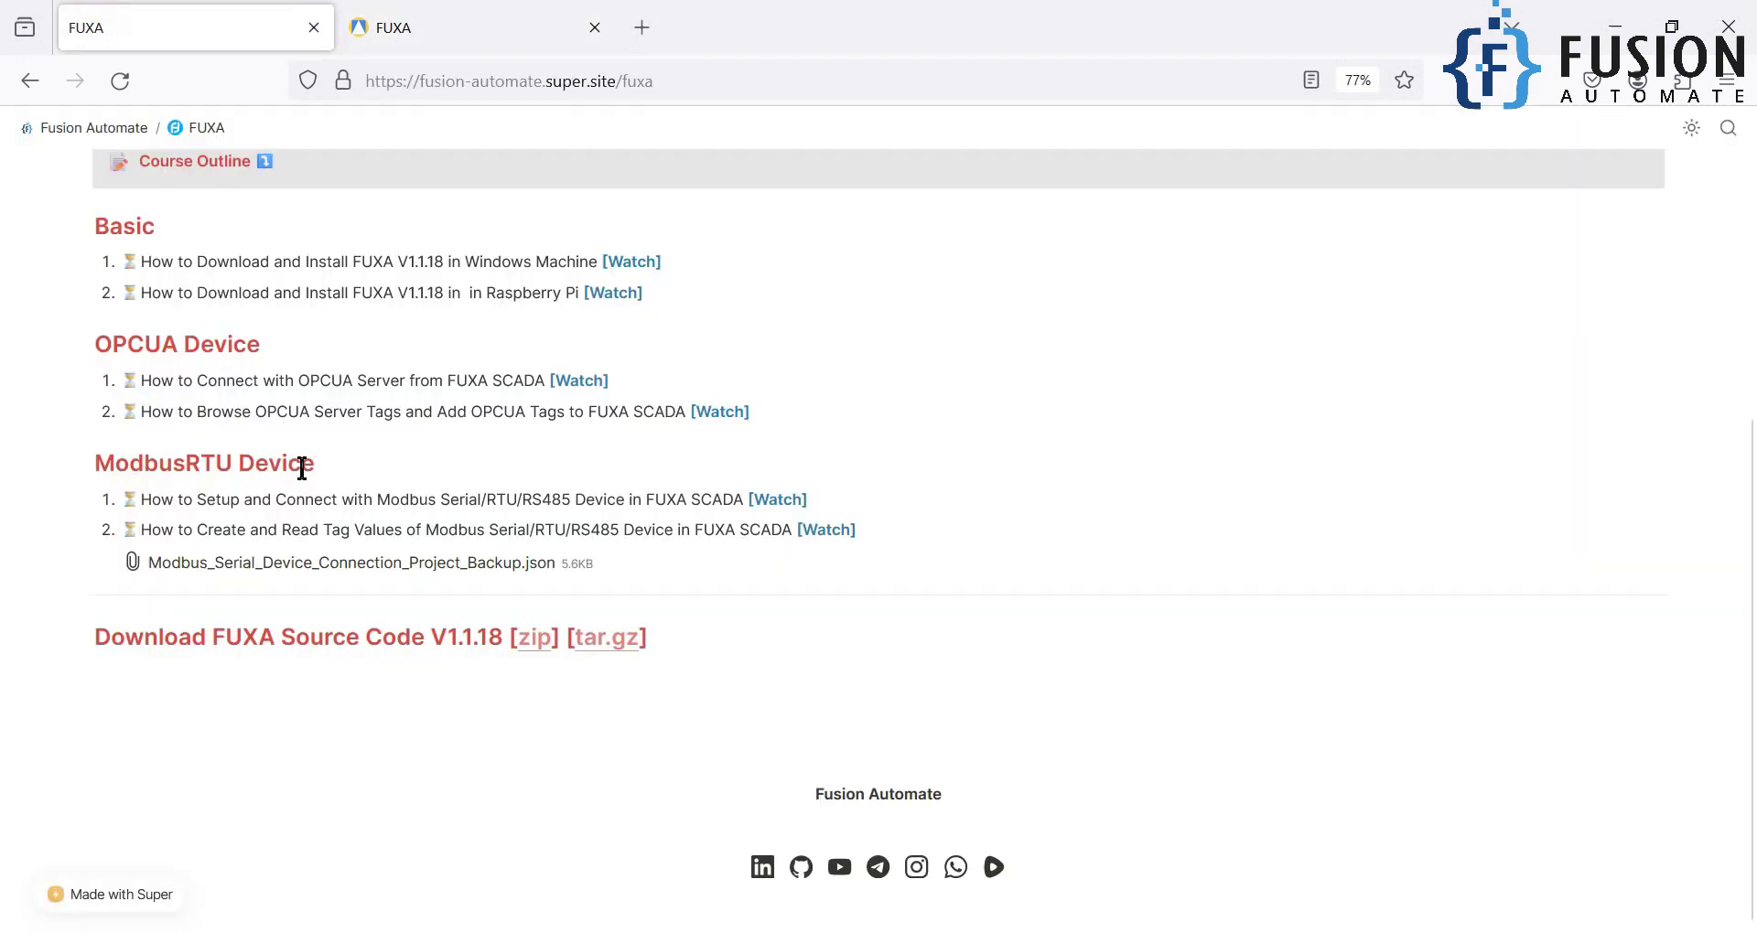
pyautogui.moveTo(199, 414); pyautogui.dragTo(407, 412)
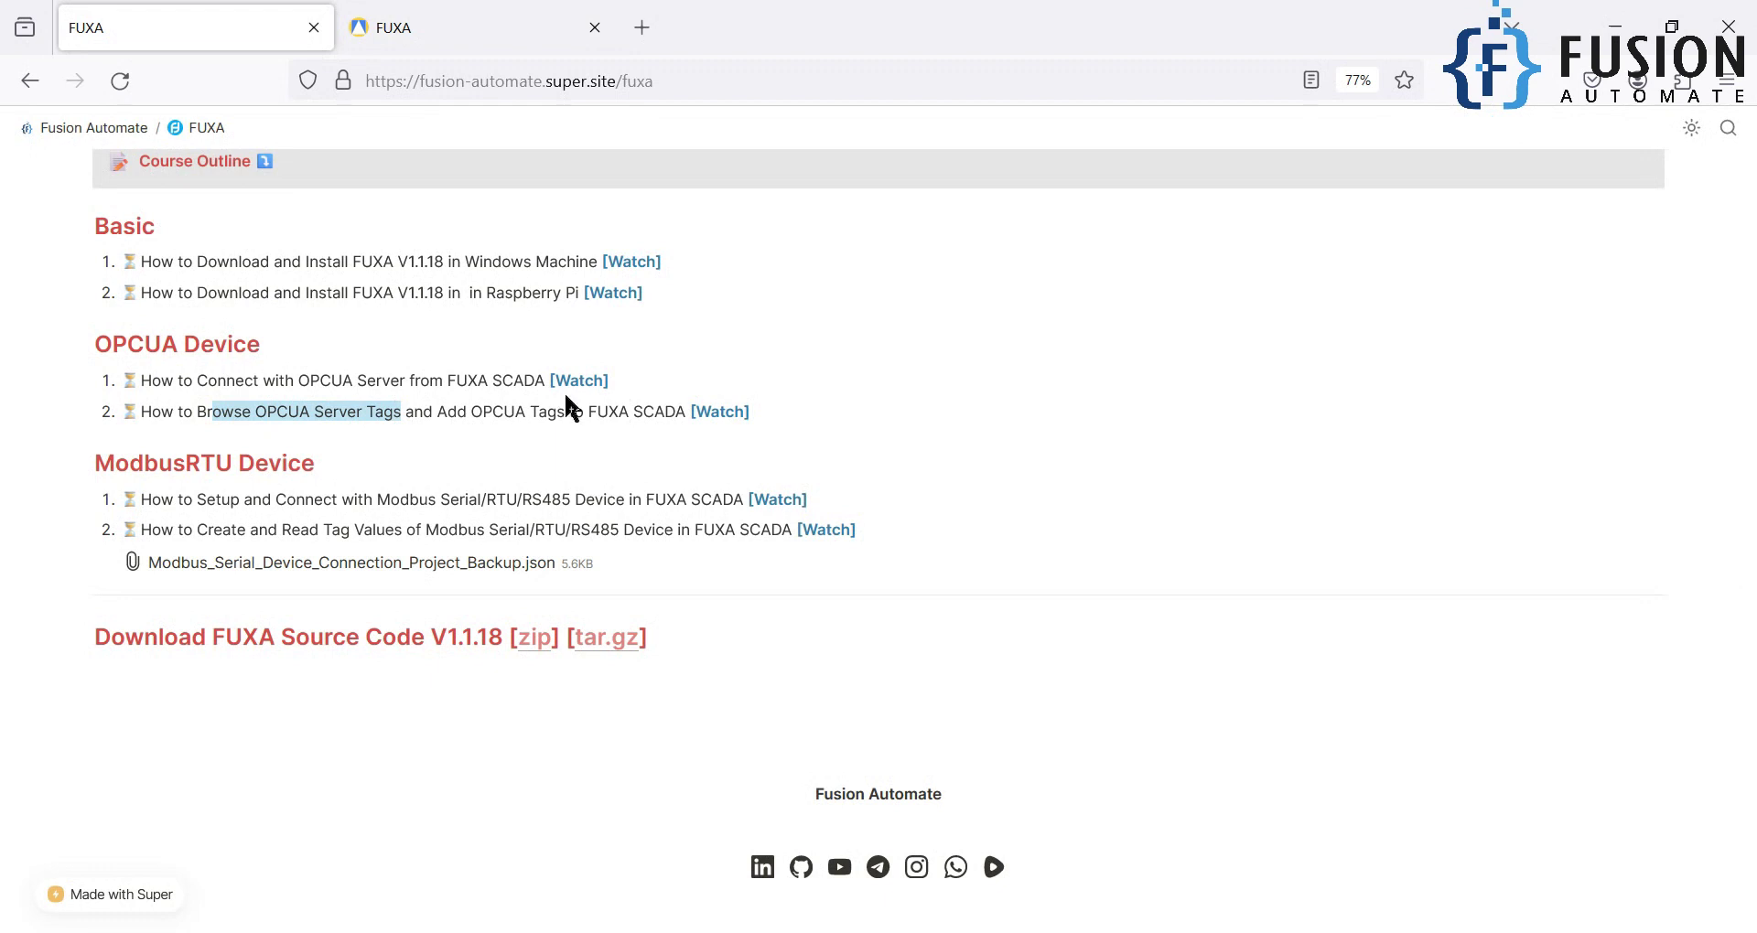
pyautogui.click(446, 364)
pyautogui.click(441, 35)
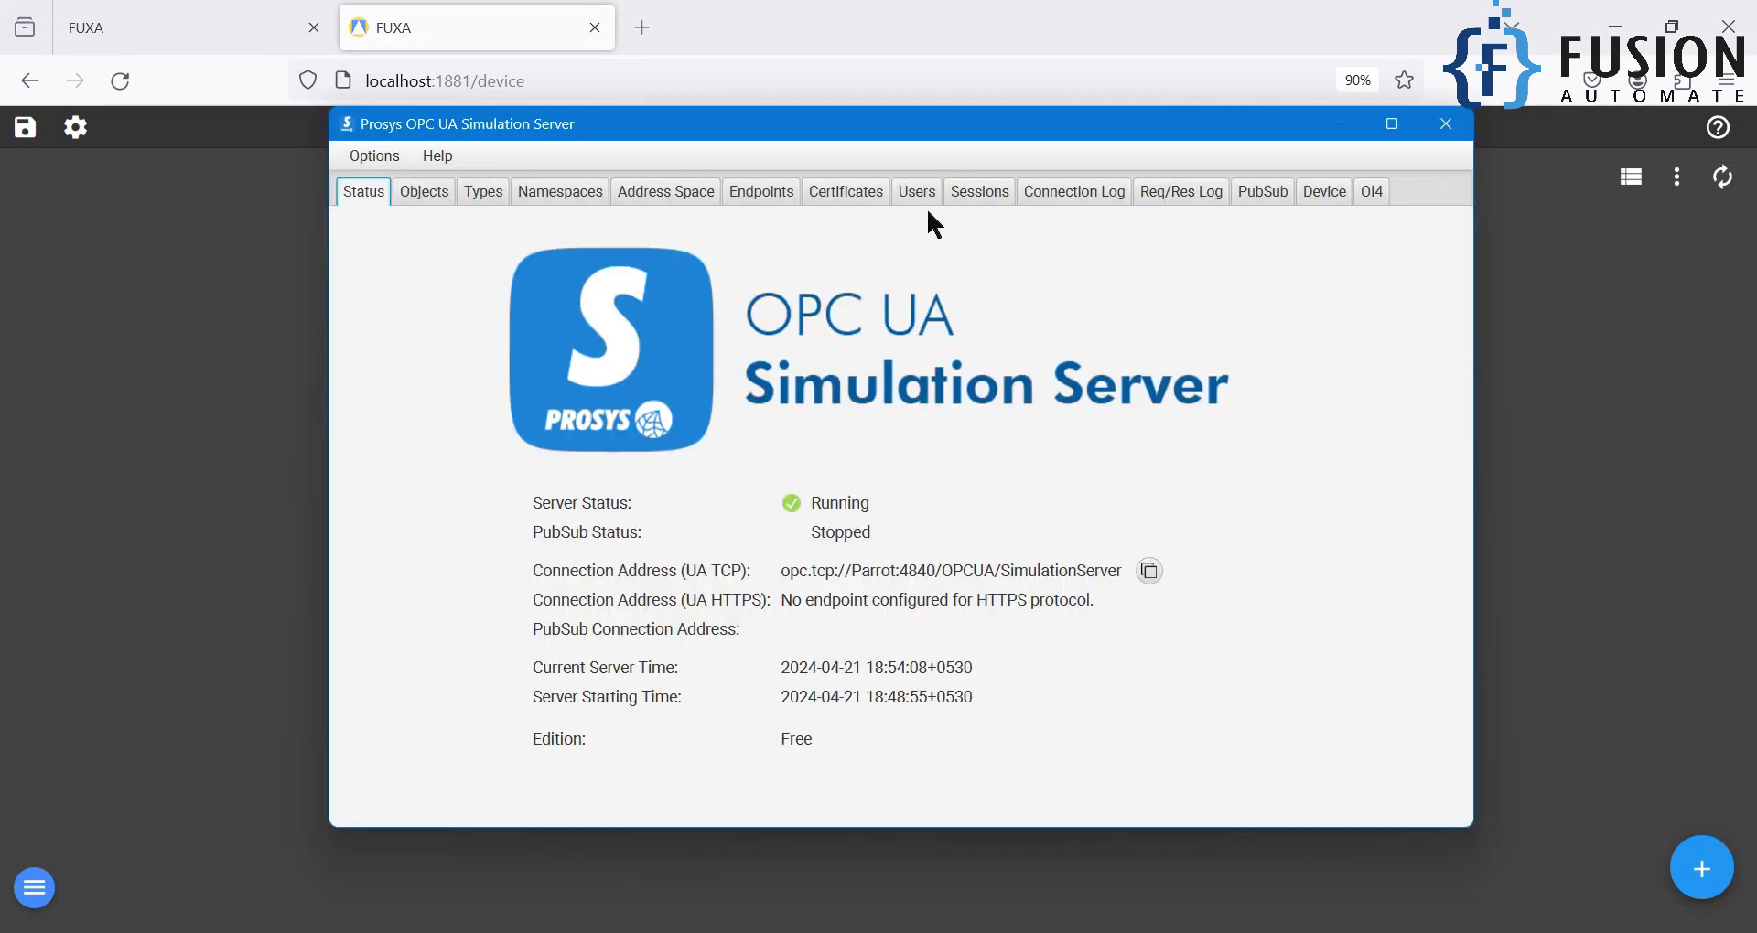
# - In Prosys's Objects tree, expand Simulation to list Constant, Counter, Random, Sawtooth, Sinusoid, Square and Triangle
pyautogui.click(443, 203)
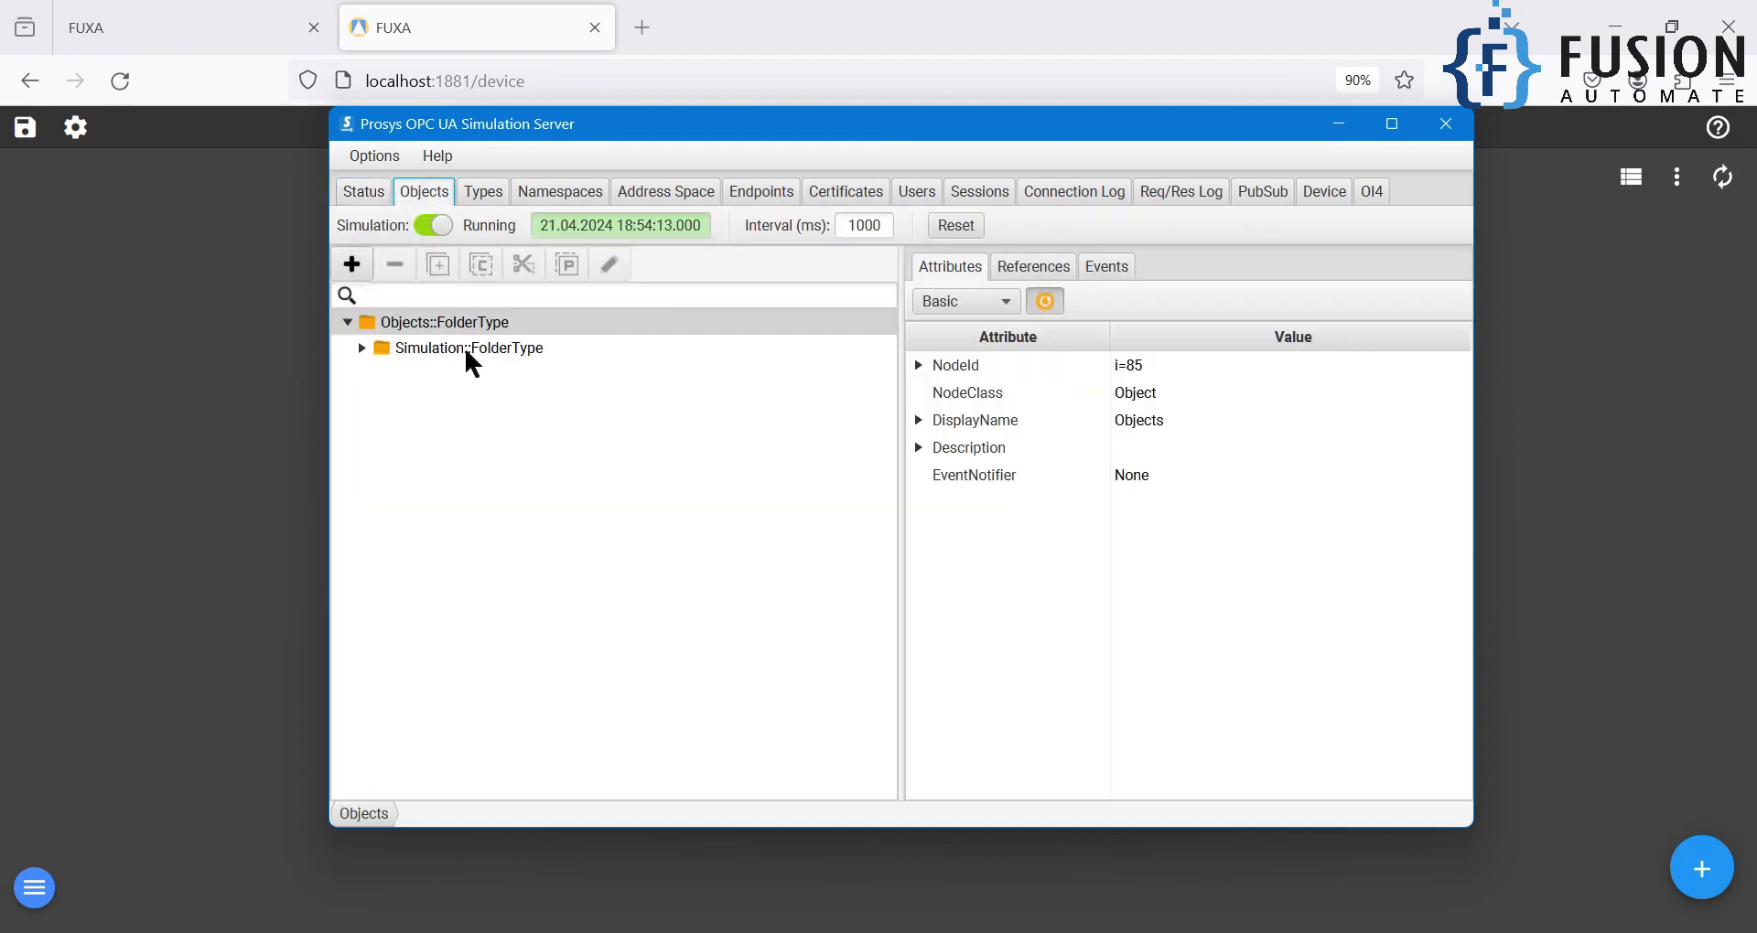
pyautogui.click(362, 348)
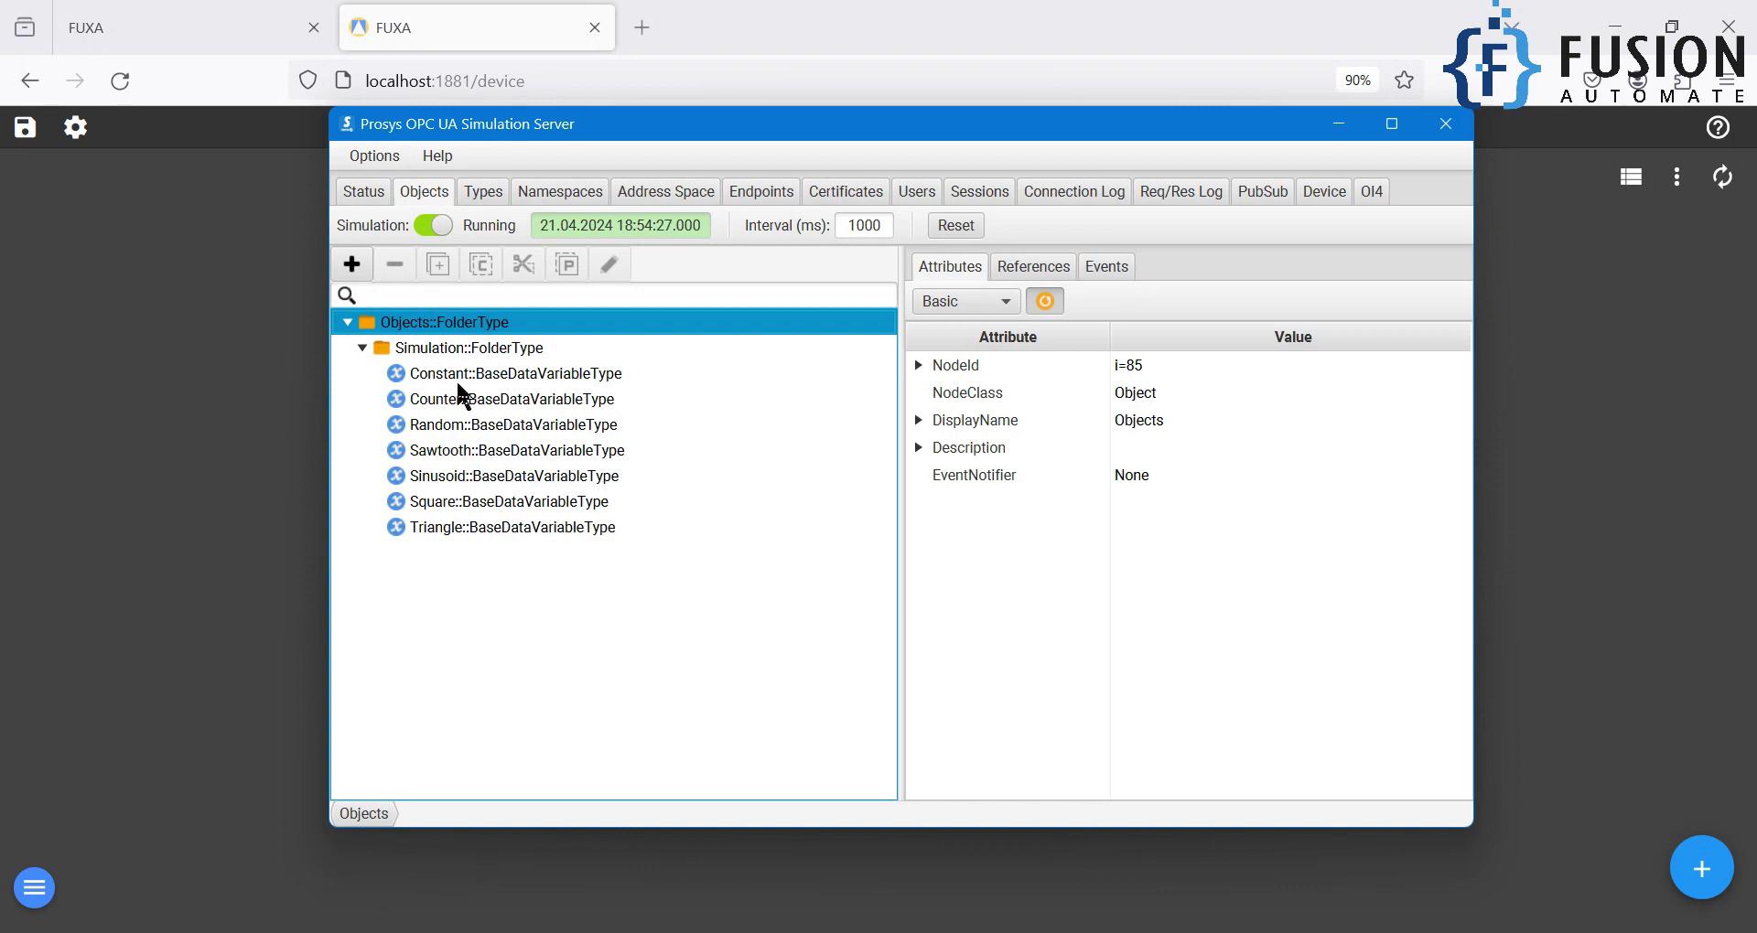
# - Open OPCUA-Device's tag browser and expand Objects > Simulation to list the server tags
pyautogui.click(279, 354)
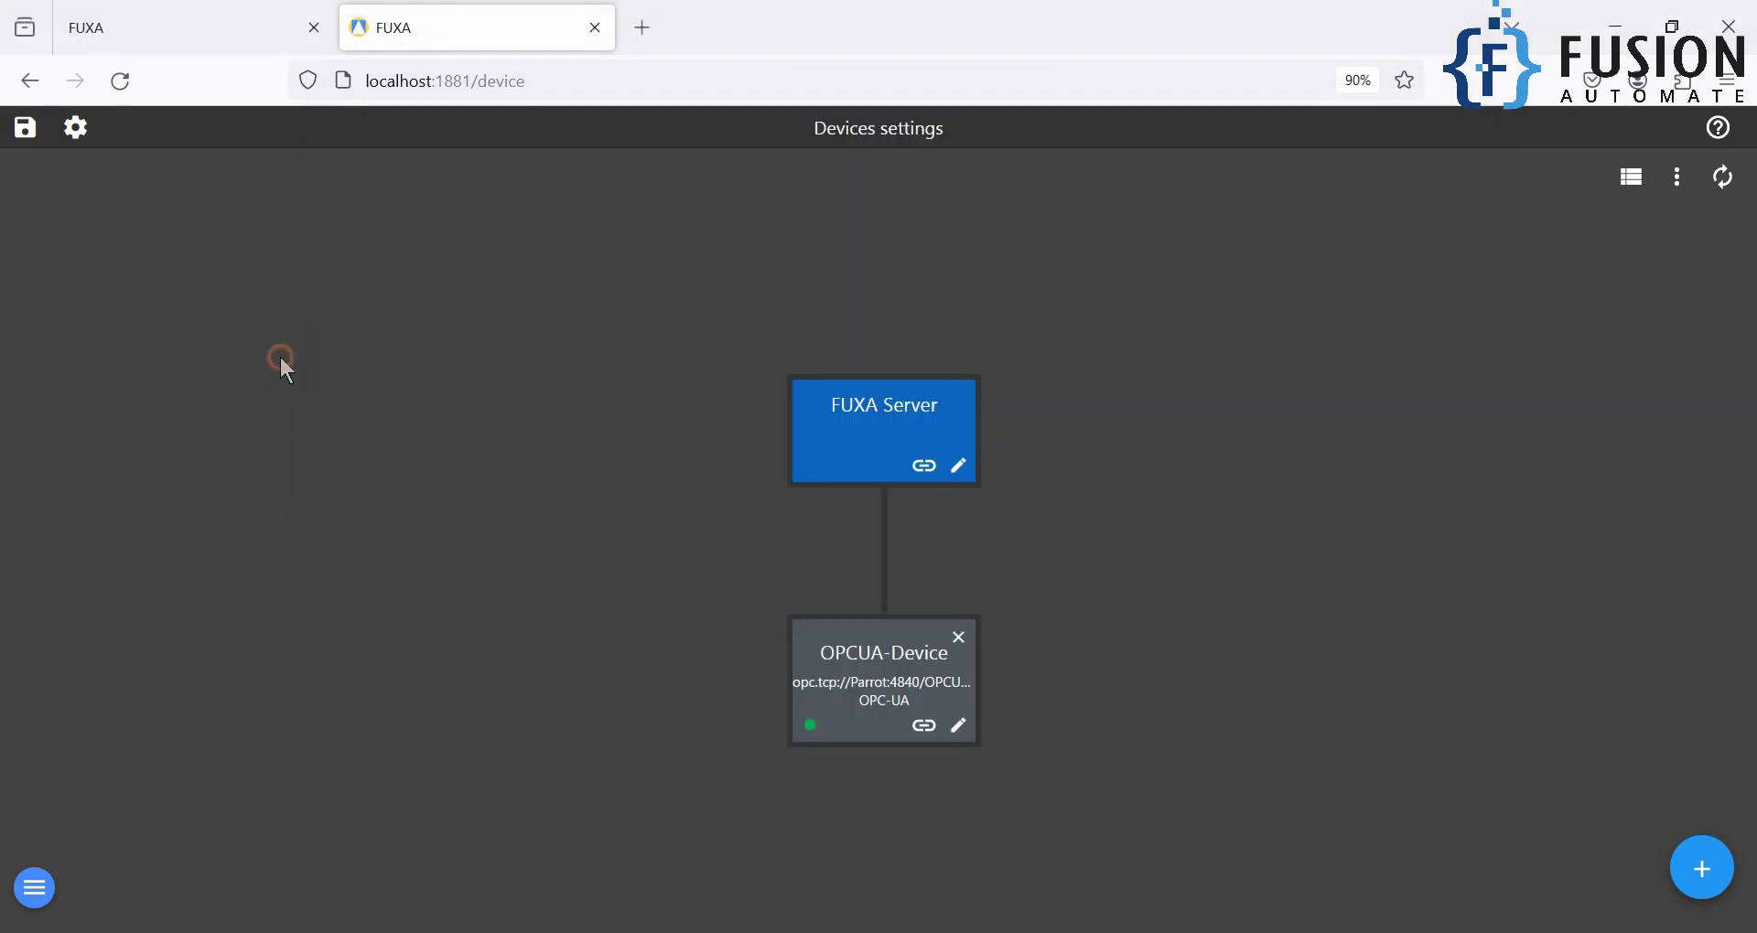
pyautogui.click(925, 727)
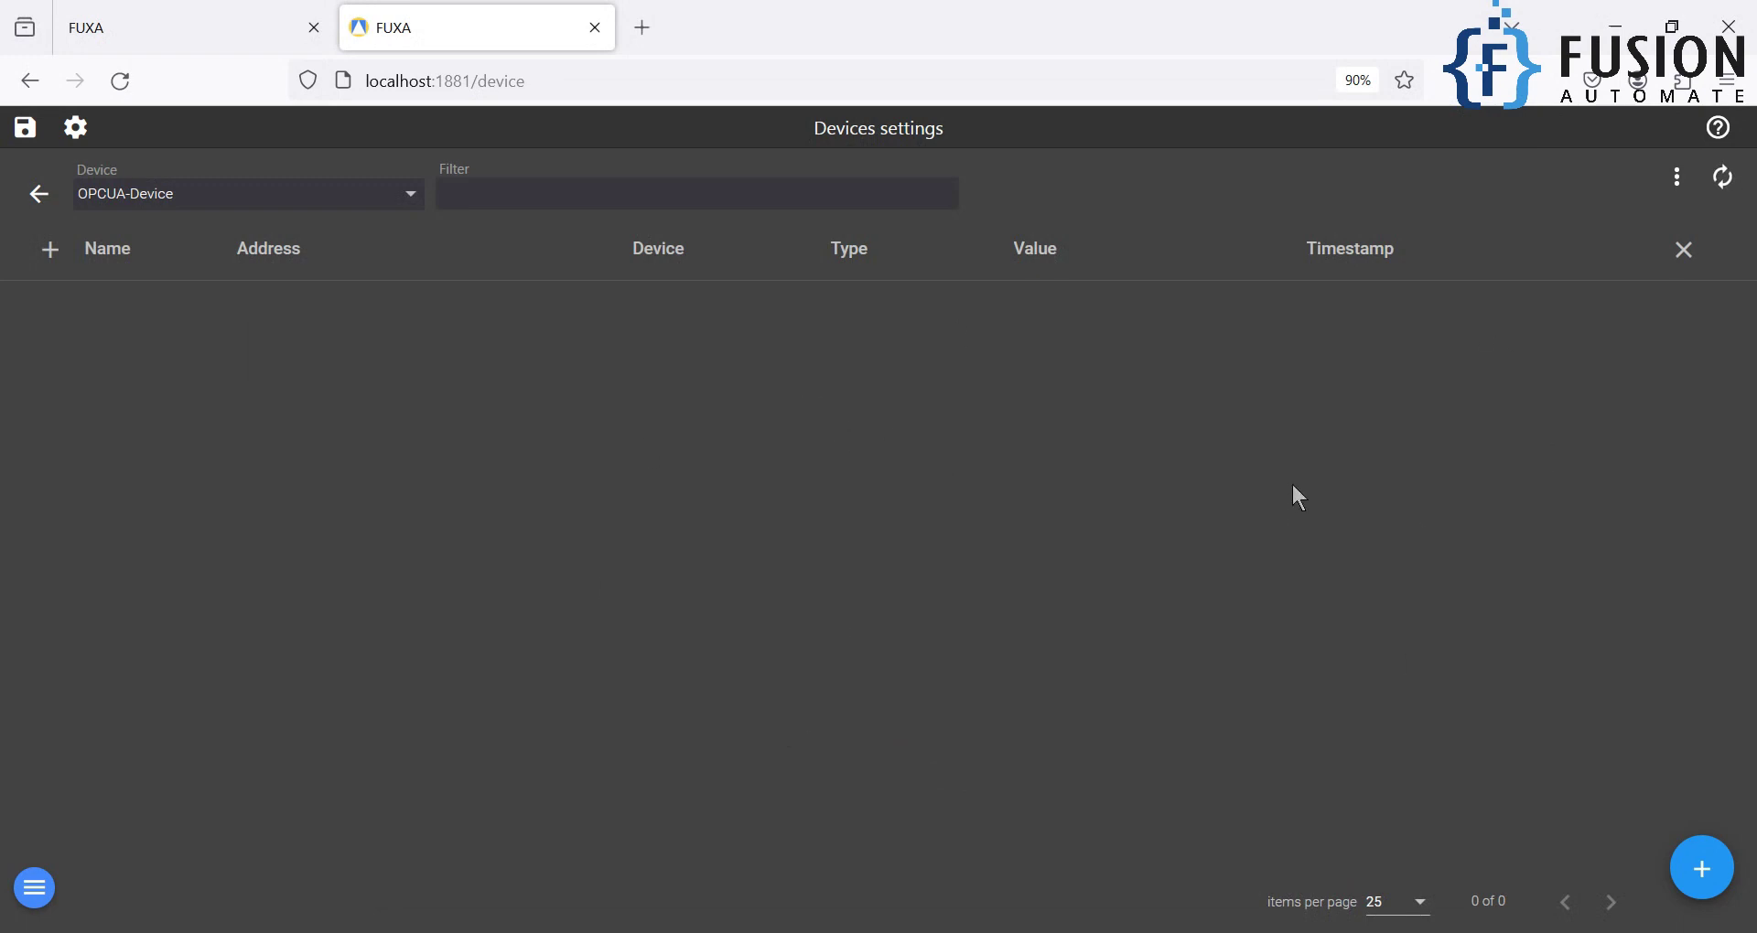
pyautogui.click(1702, 869)
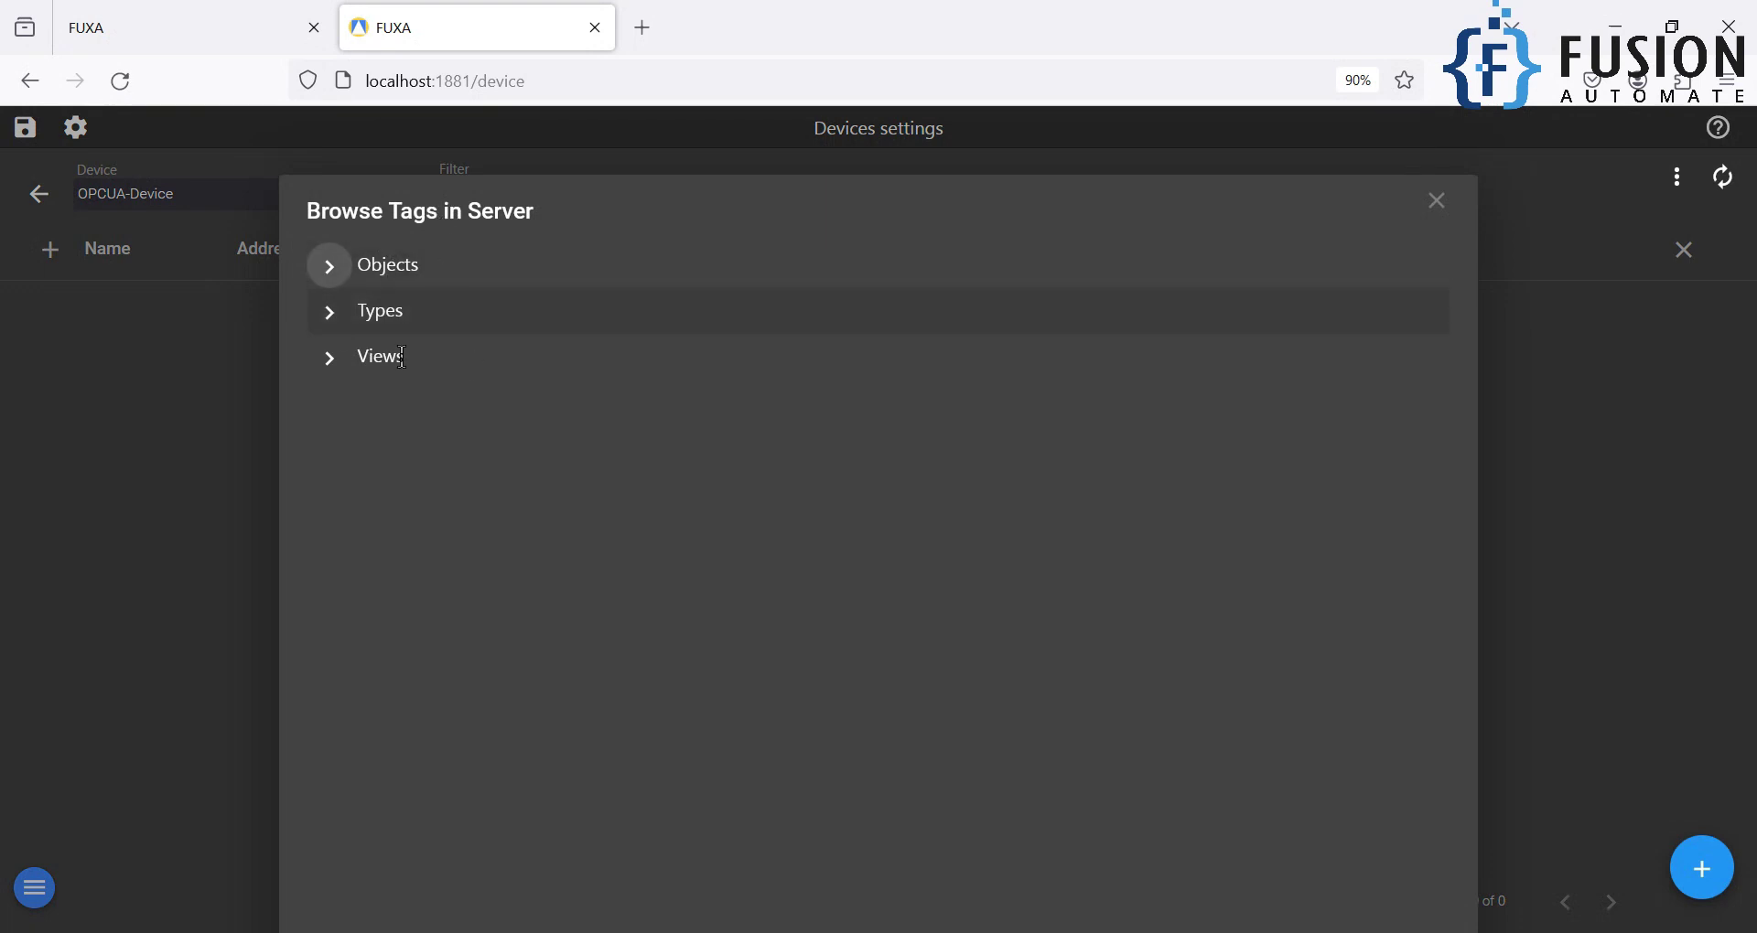
pyautogui.tripleClick(408, 213)
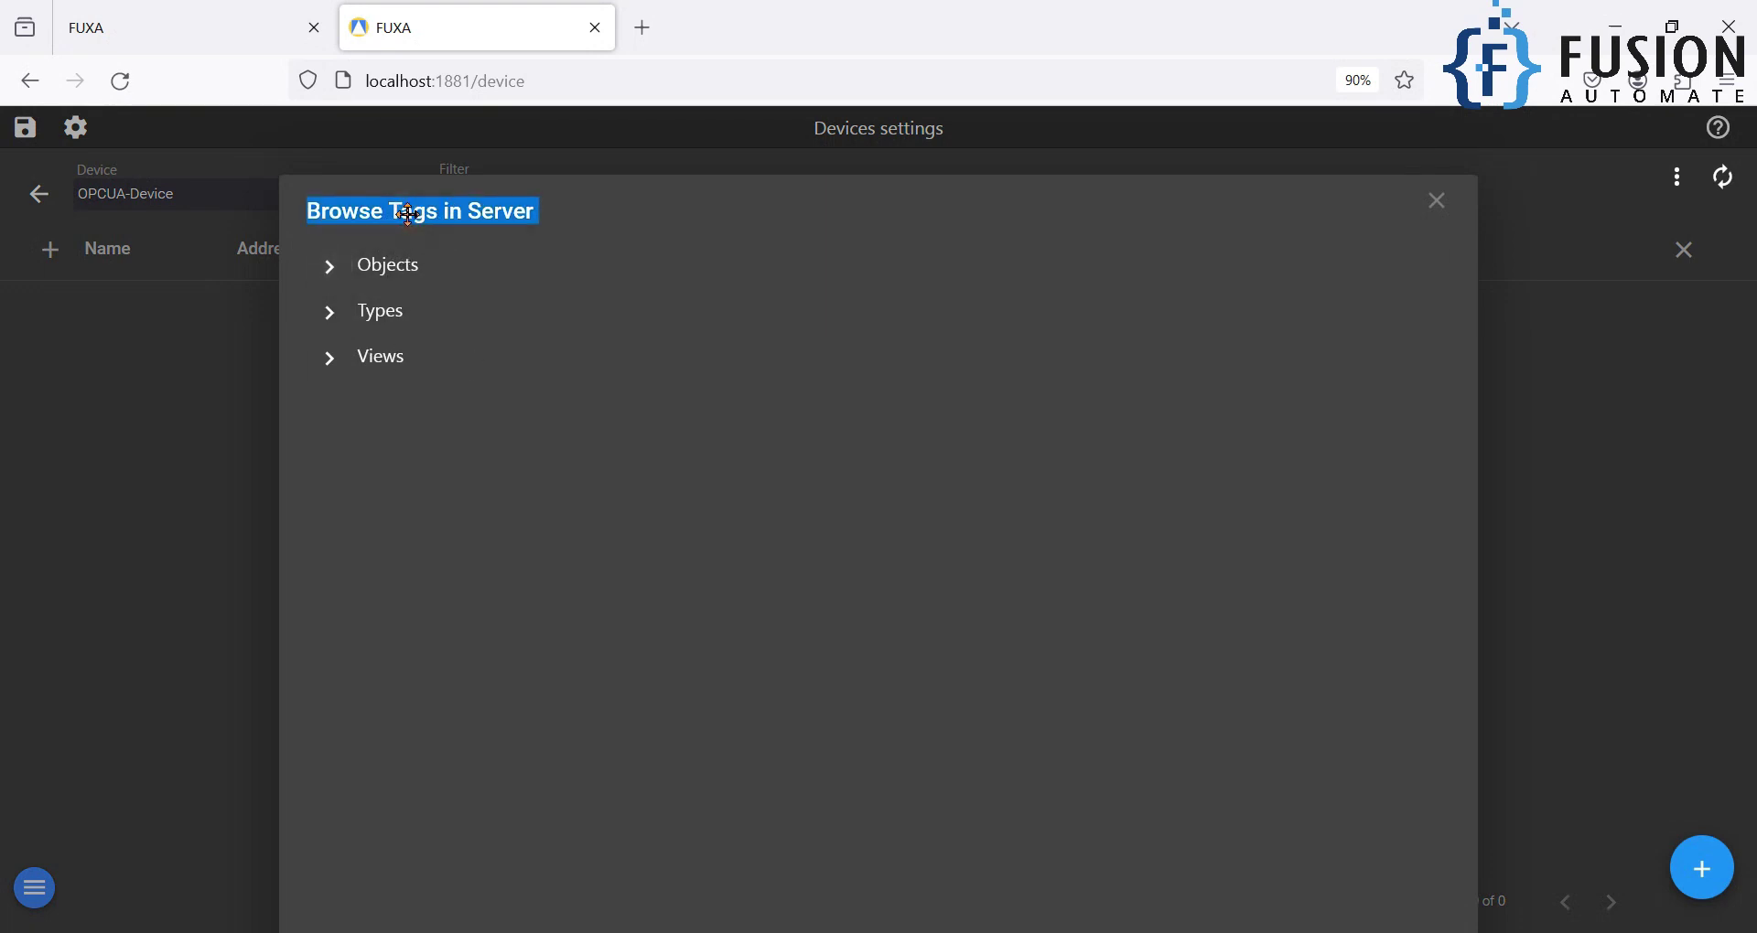
pyautogui.click(329, 268)
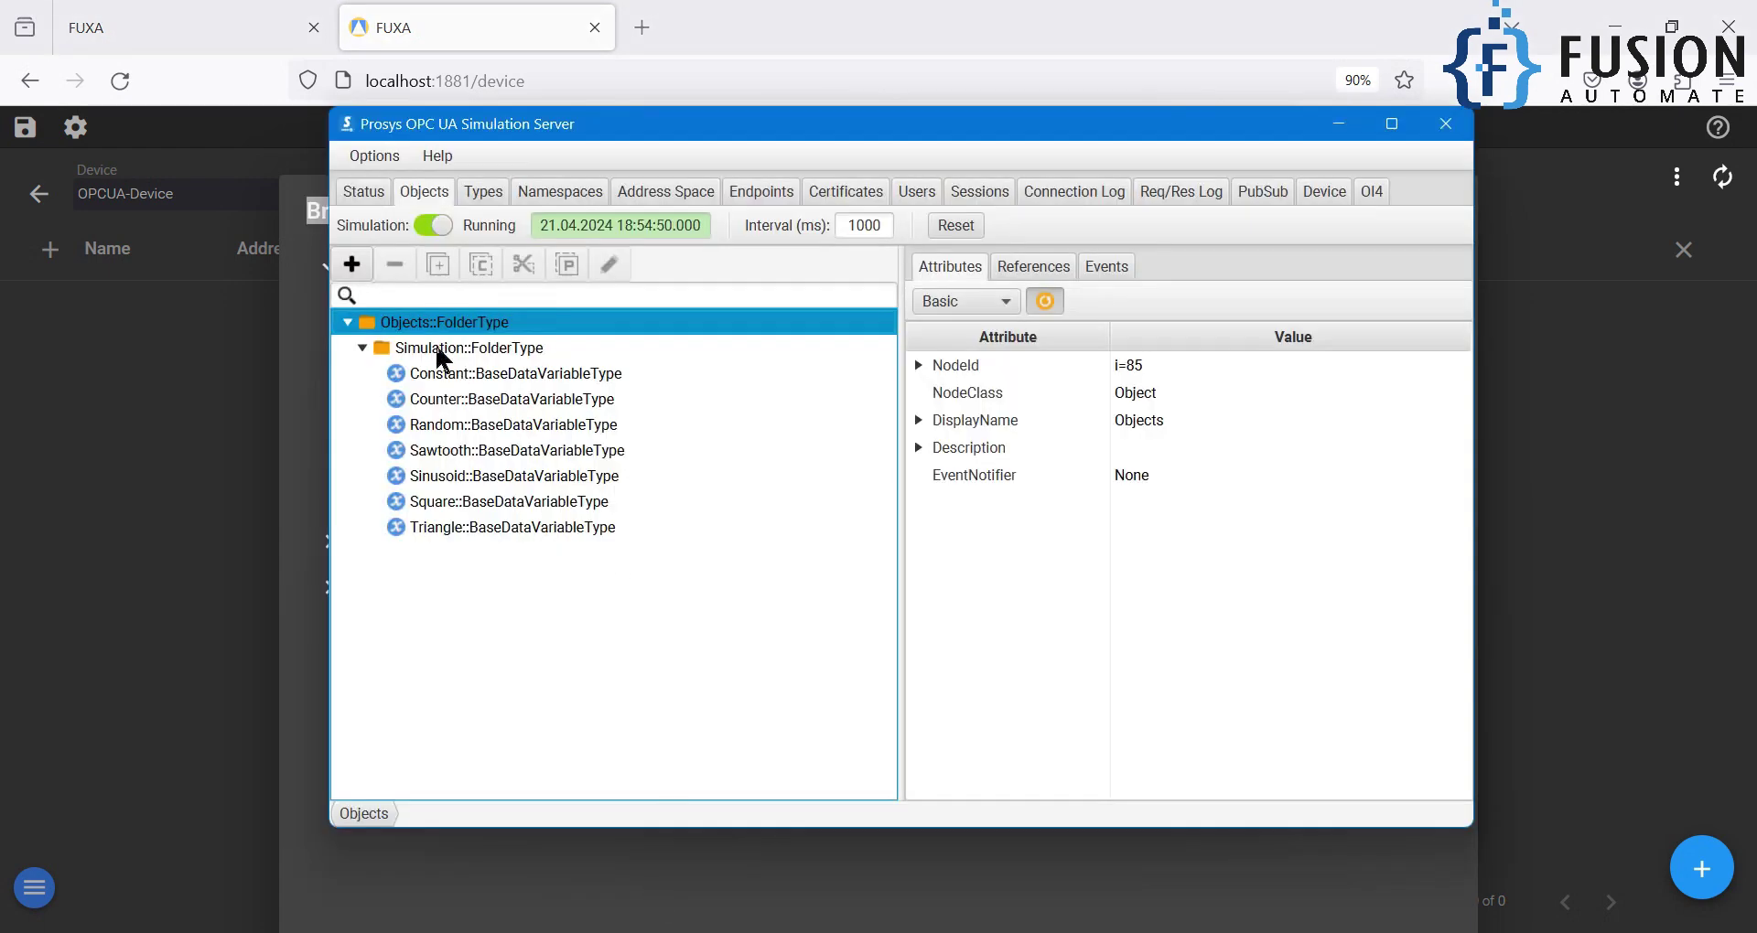
pyautogui.click(439, 349)
pyautogui.click(408, 325)
pyautogui.click(444, 352)
pyautogui.moveTo(694, 128); pyautogui.dragTo(1086, 171)
pyautogui.click(345, 448)
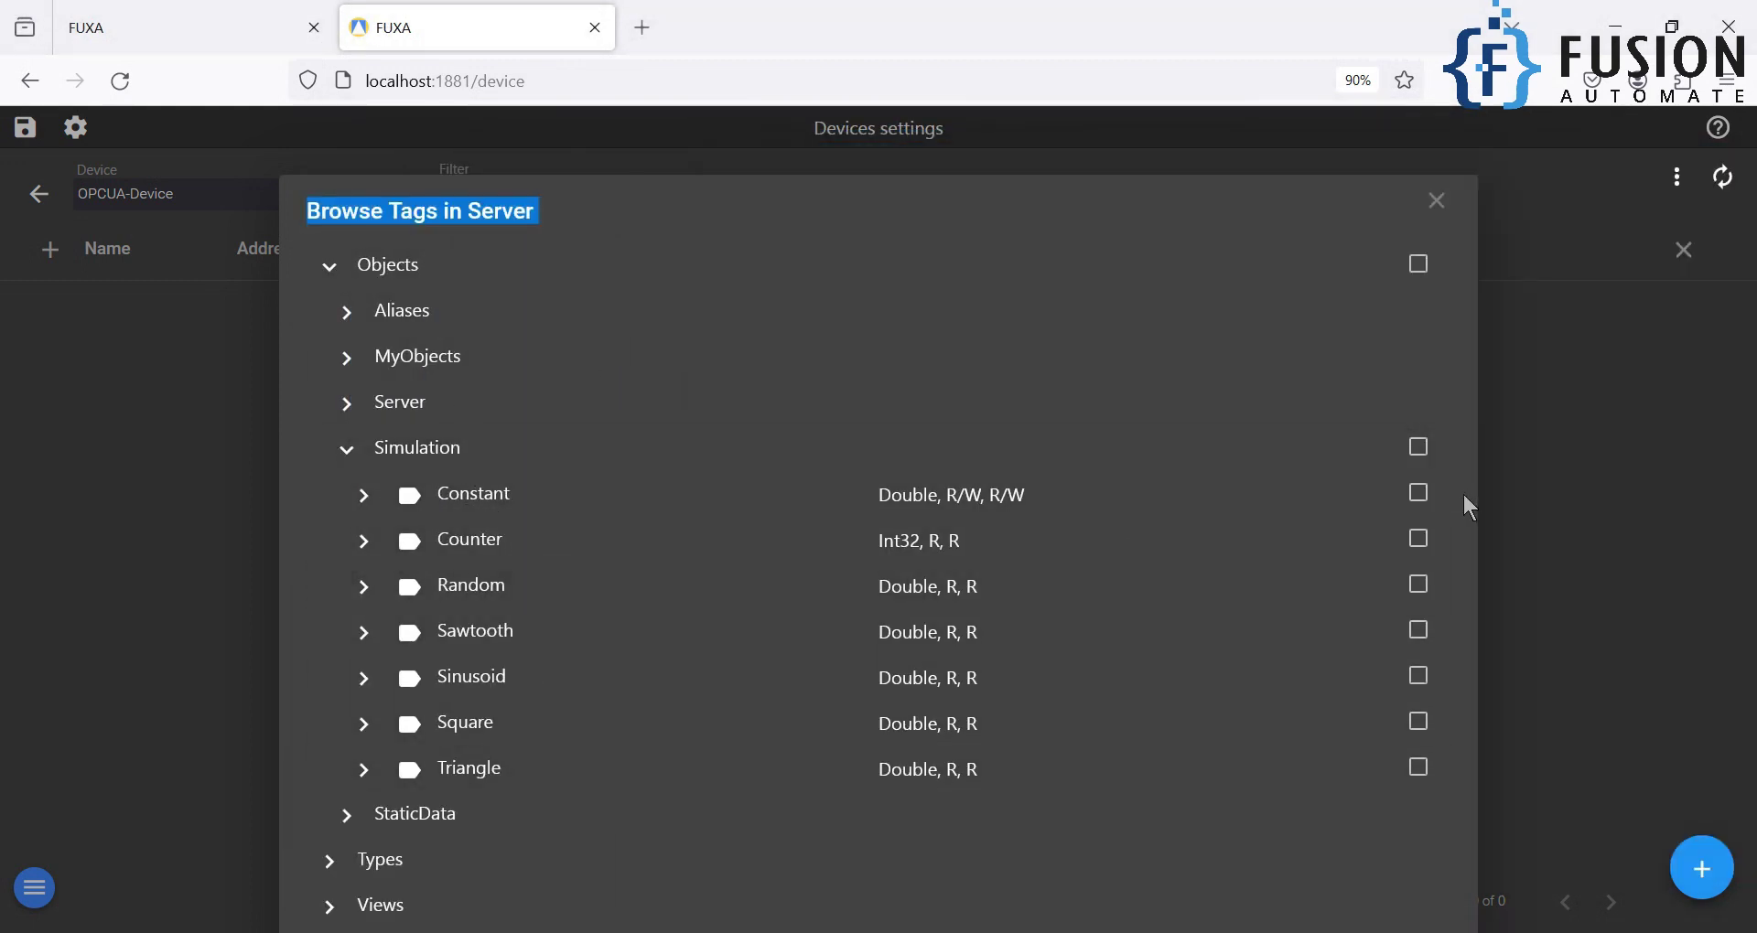
# - Tick all seven Simulation tags, Constant through Triangle, and add them to the device
pyautogui.click(1419, 494)
pyautogui.click(1420, 540)
pyautogui.click(1419, 586)
pyautogui.click(1409, 449)
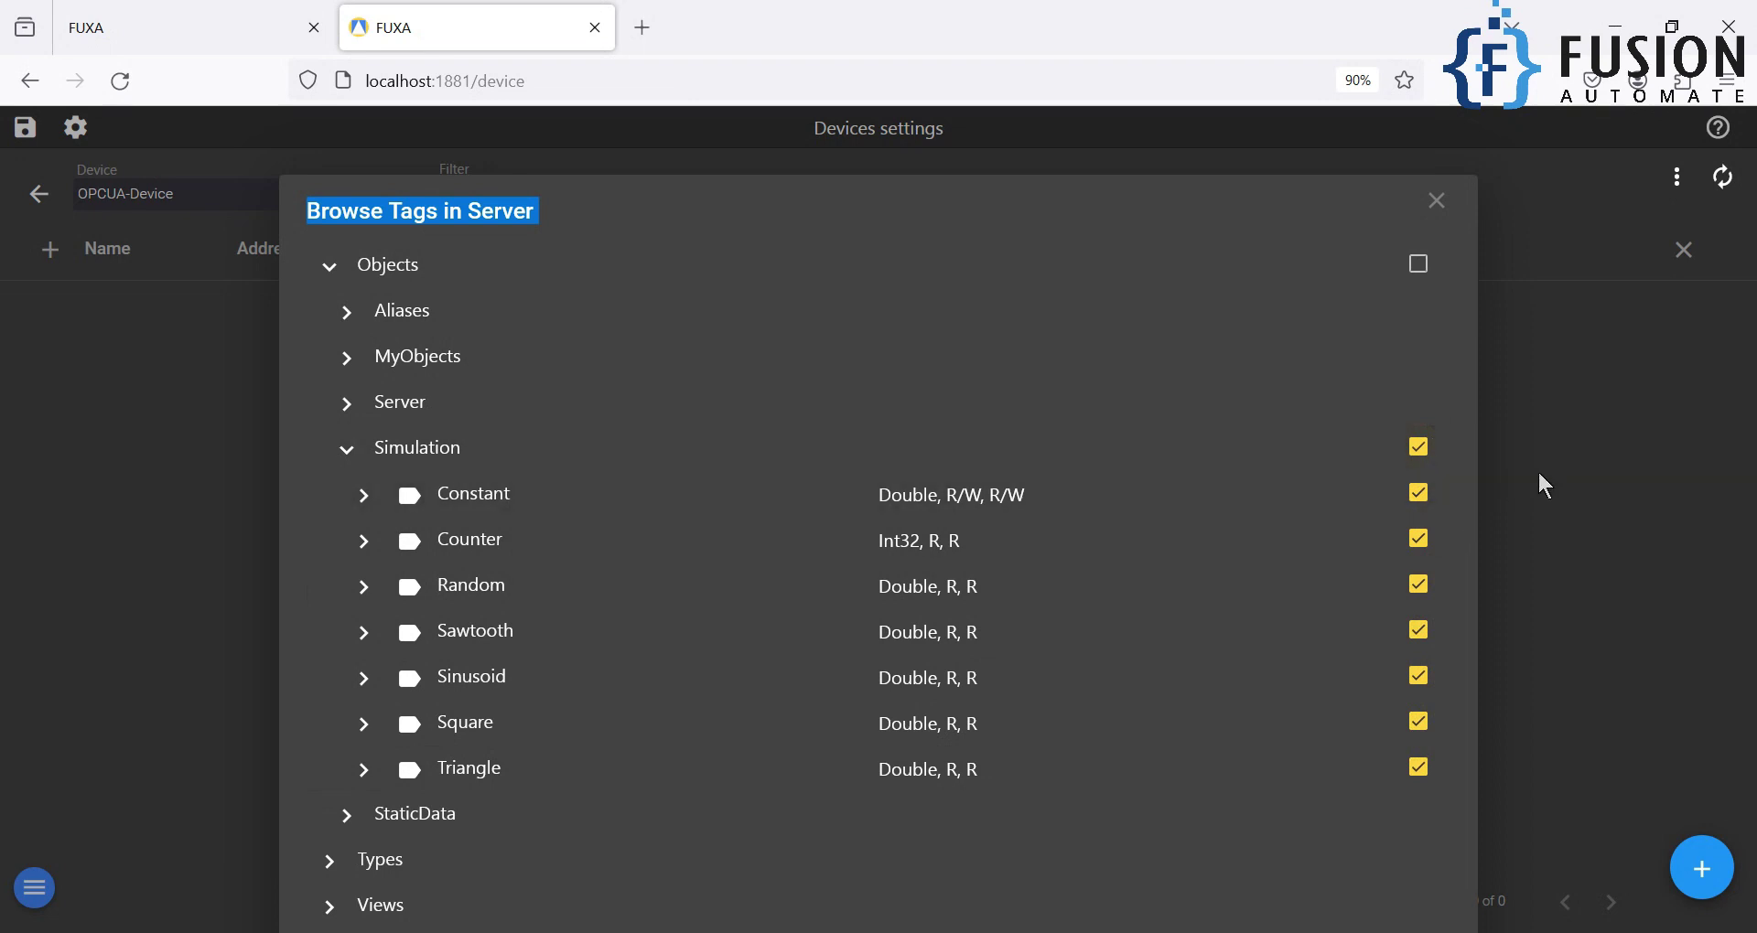
pyautogui.hotkey('ctrl', '-')
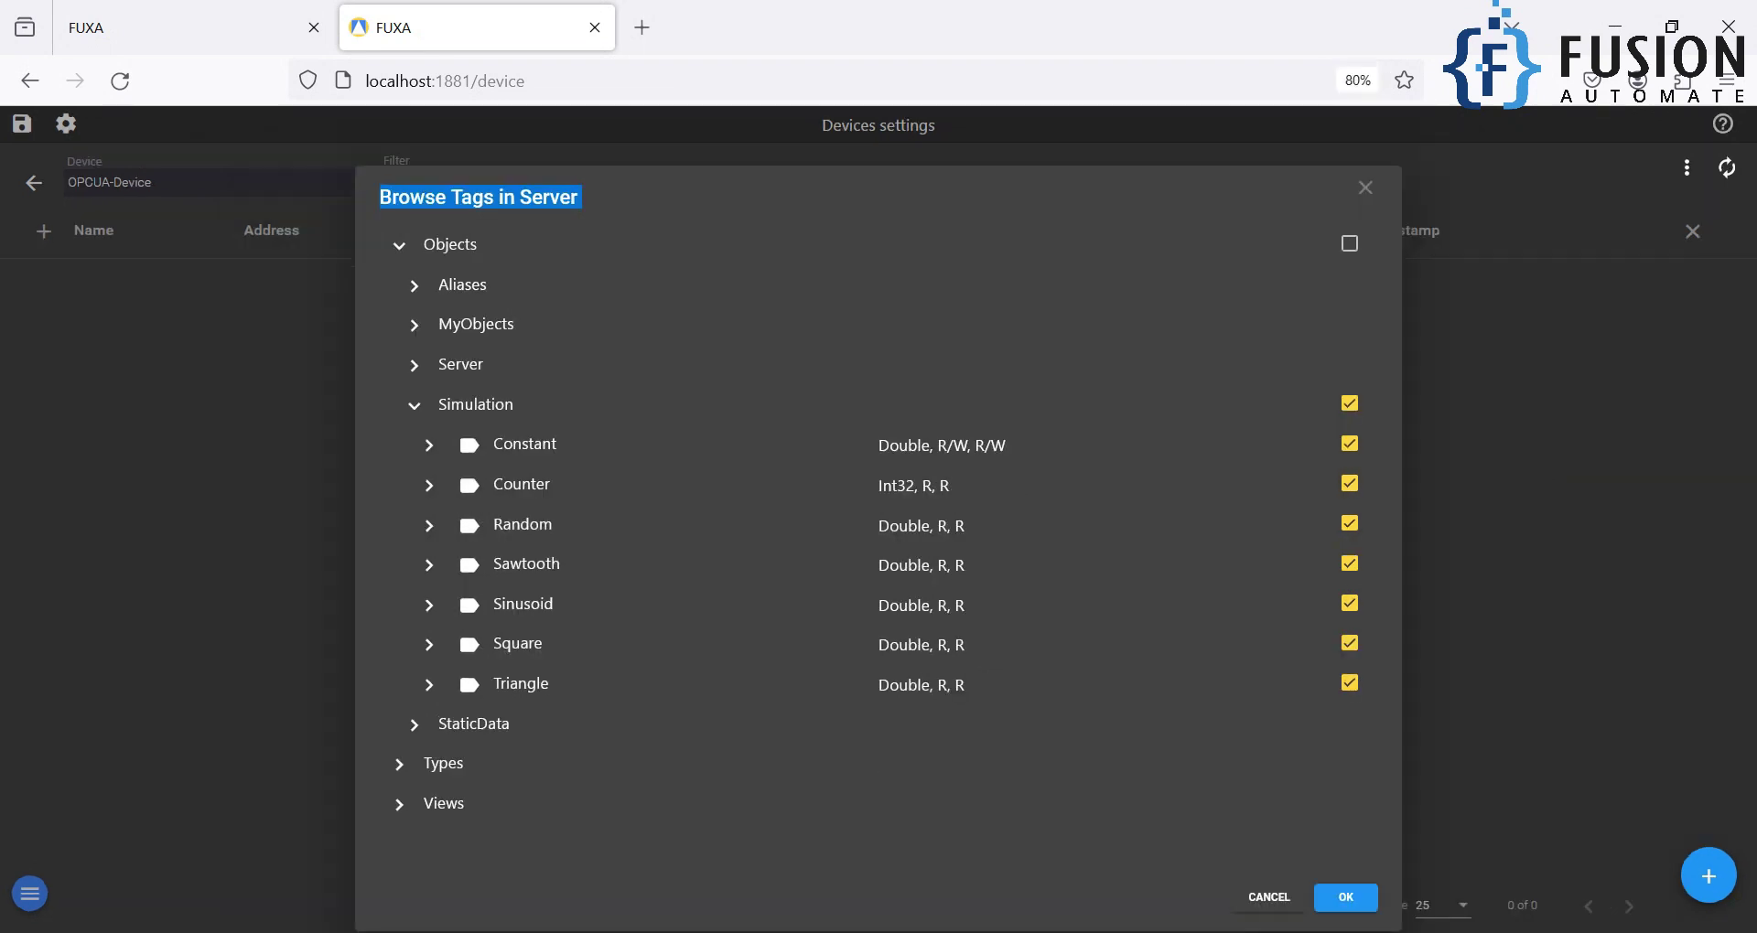
pyautogui.click(1346, 898)
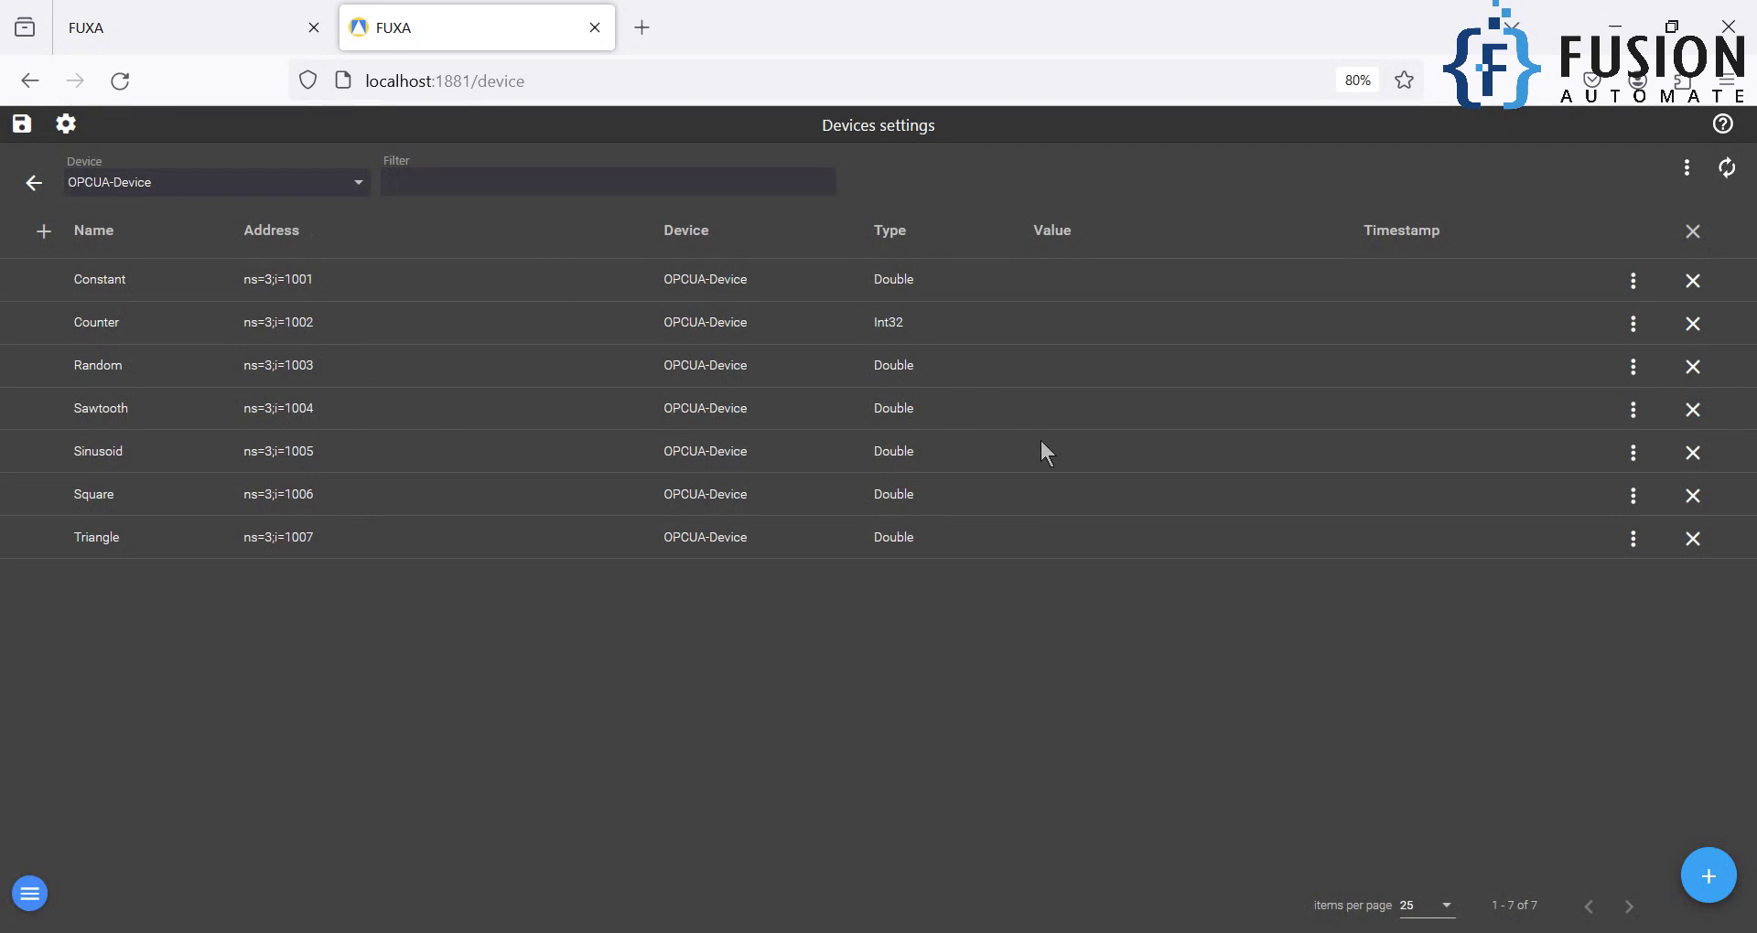
# - Restore the zoom and reopen the tag browser, then close it without adding tags so values update live
pyautogui.hotkey('ctrl', '+')
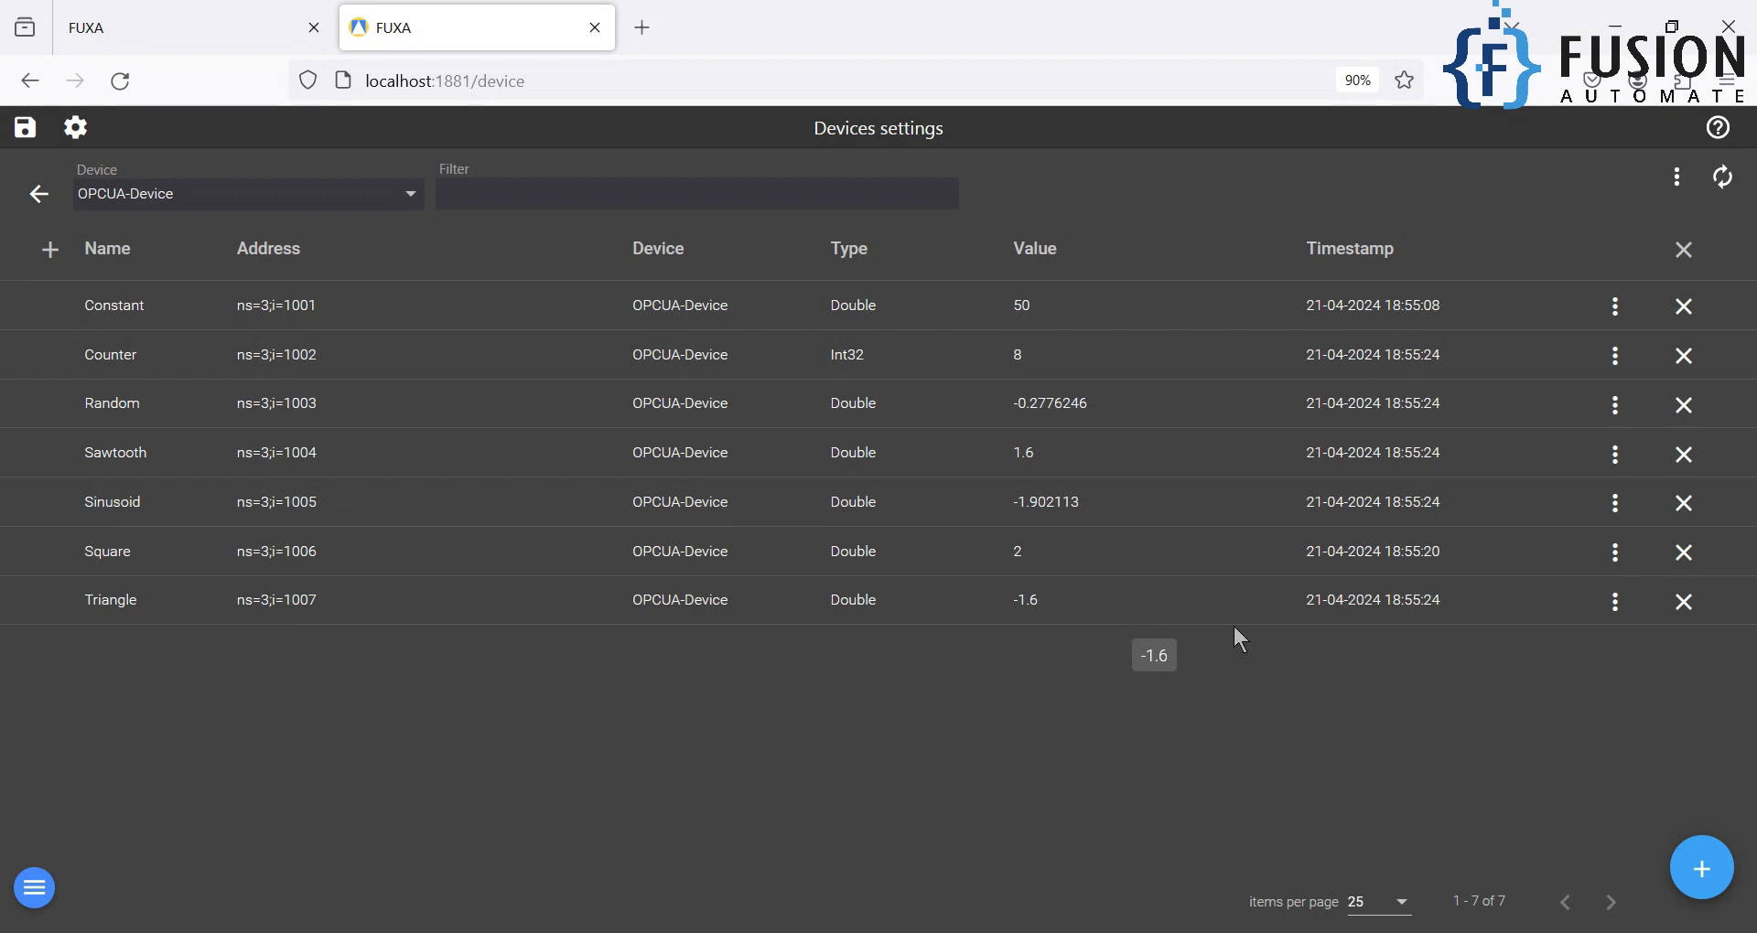
pyautogui.click(1707, 866)
pyautogui.click(328, 267)
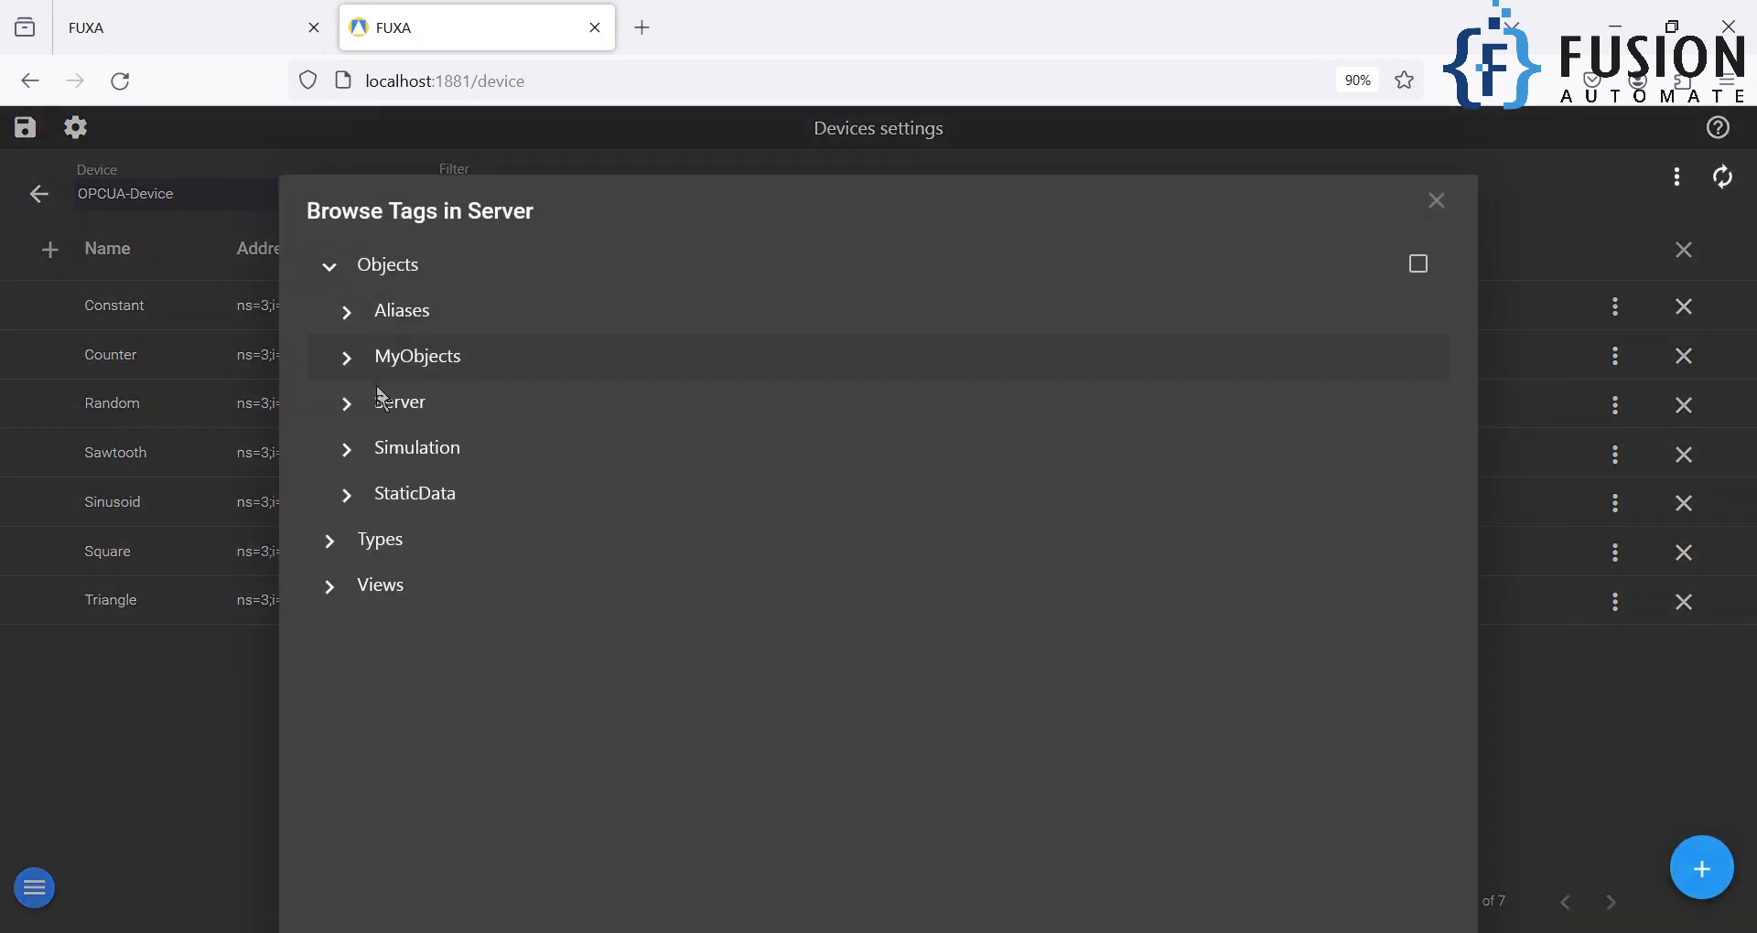
pyautogui.click(344, 453)
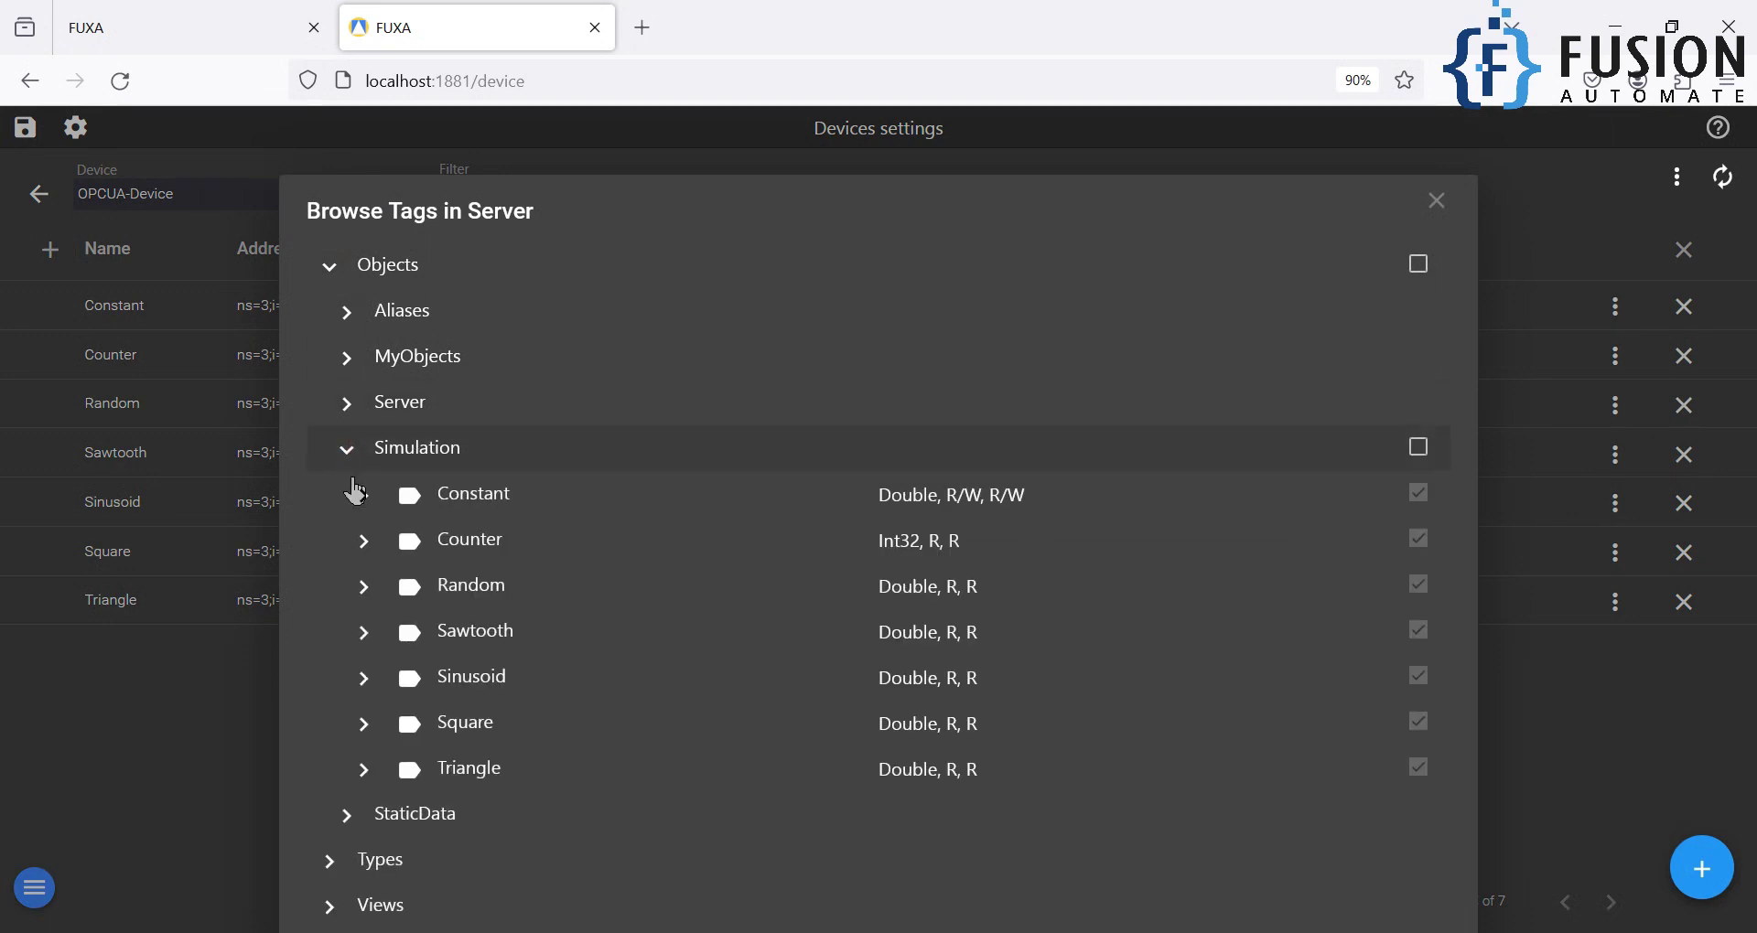
pyautogui.click(1418, 456)
pyautogui.click(1417, 448)
pyautogui.click(1436, 201)
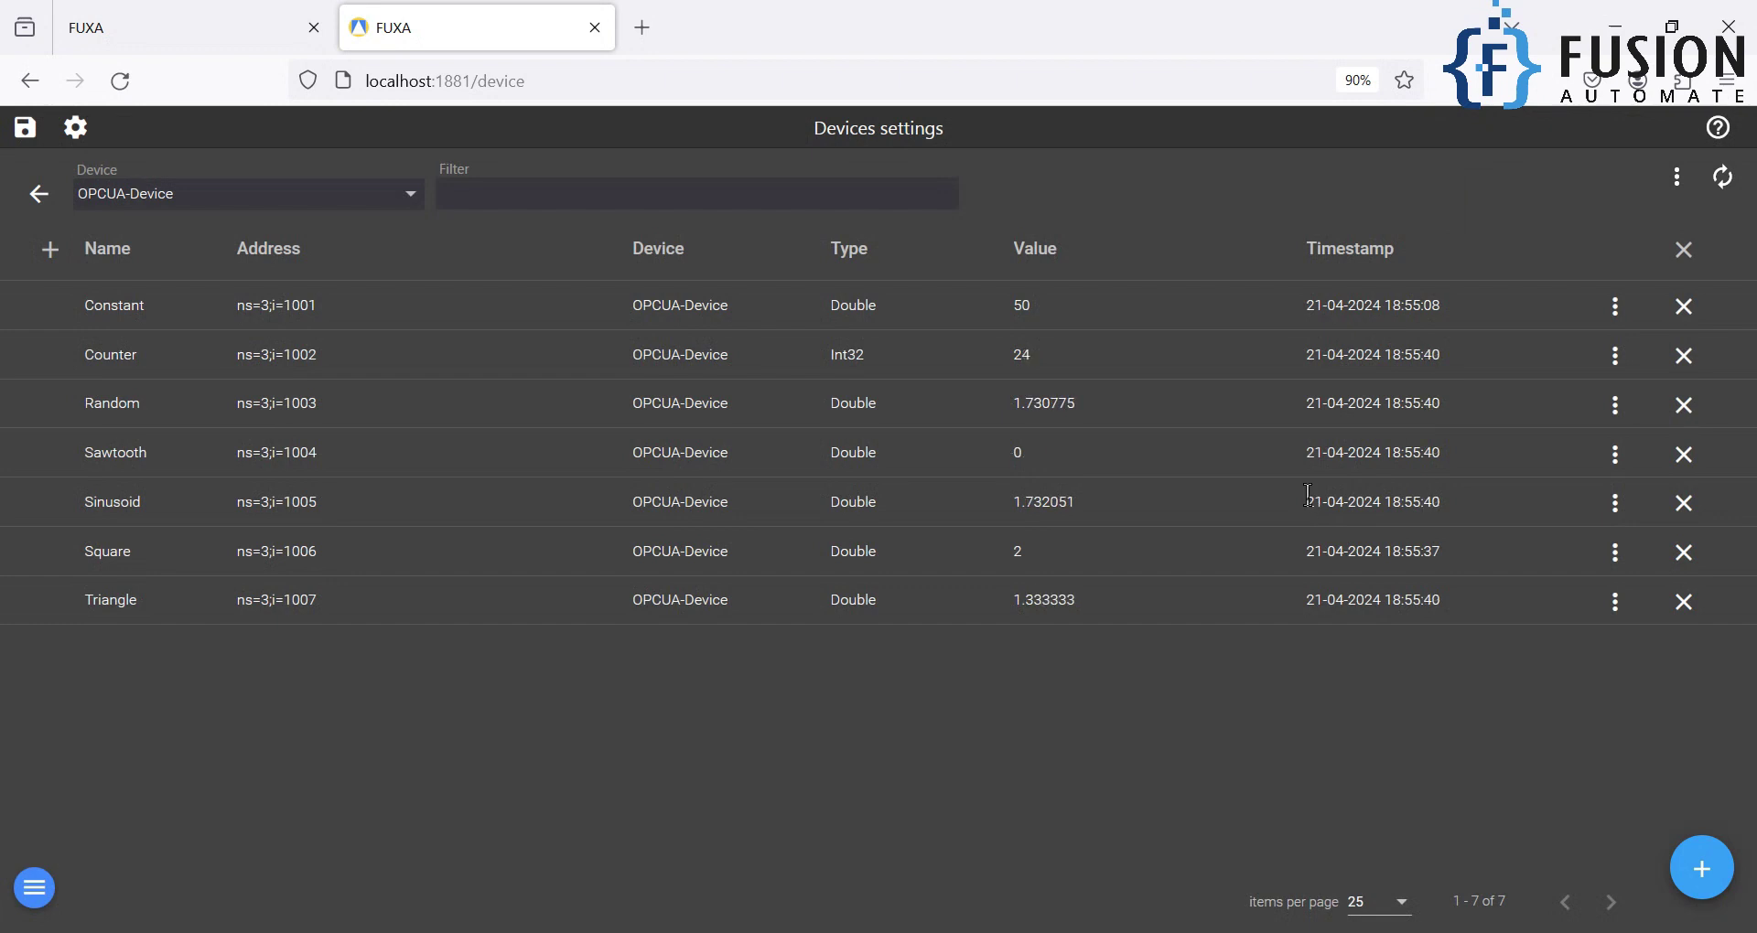
pyautogui.click(34, 886)
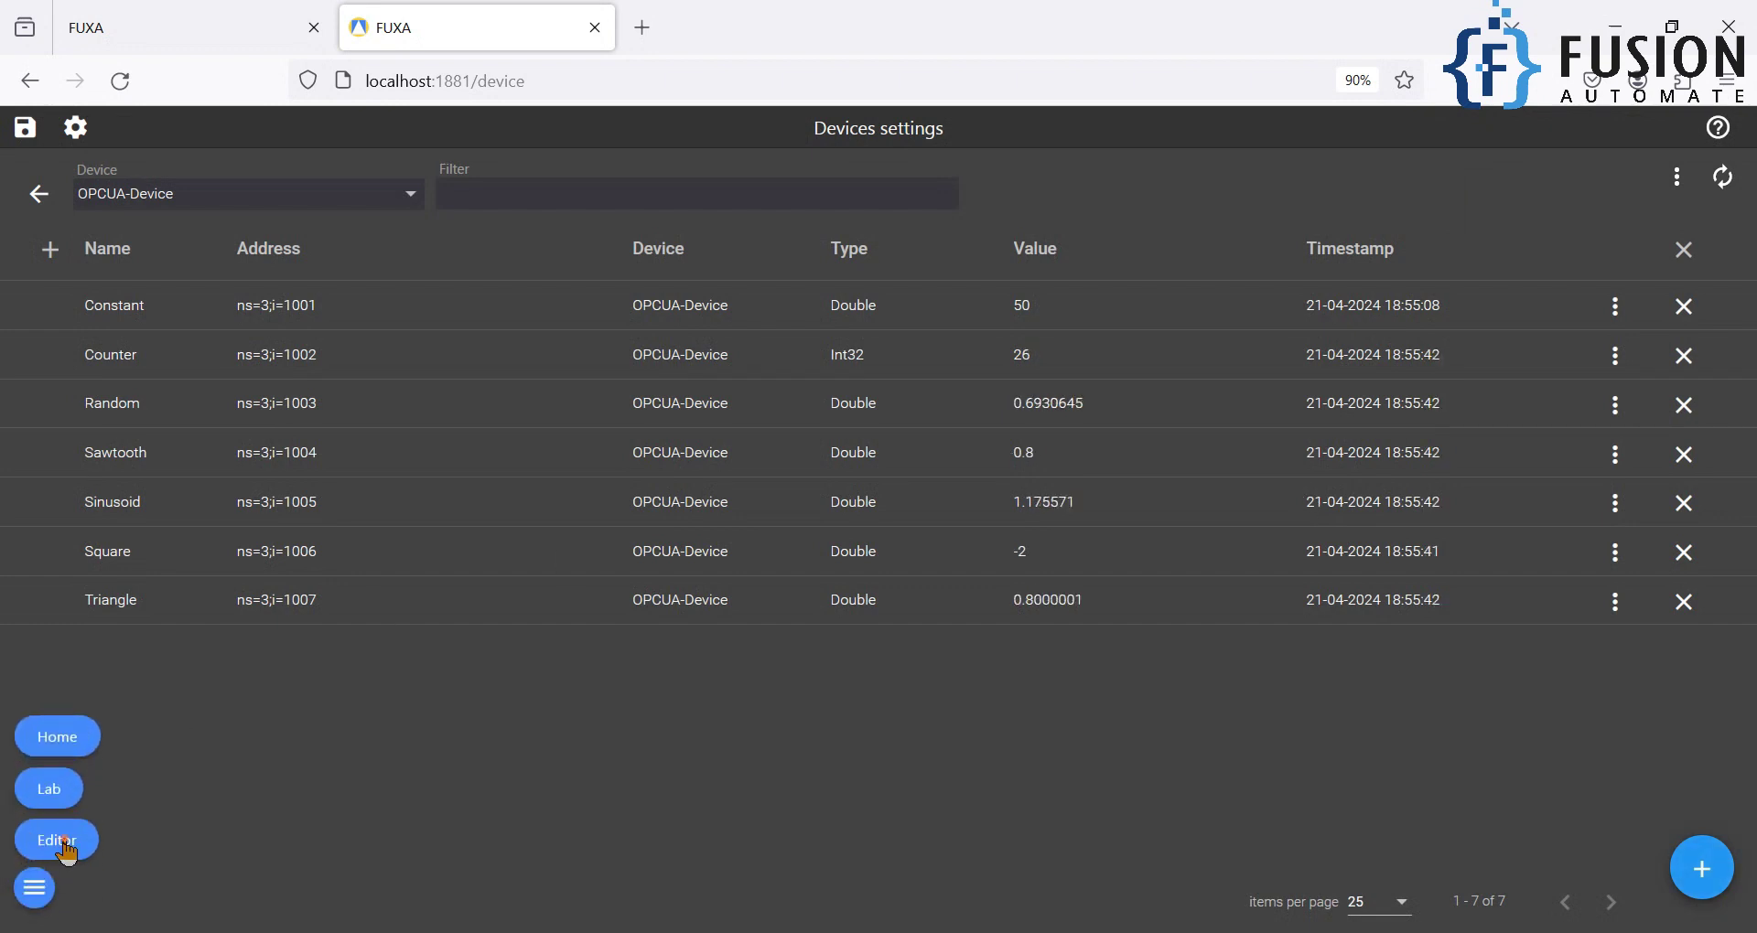
# - Place circular gauge gauge_1 on the MainView and select Counter as its bound tag
pyautogui.click(63, 842)
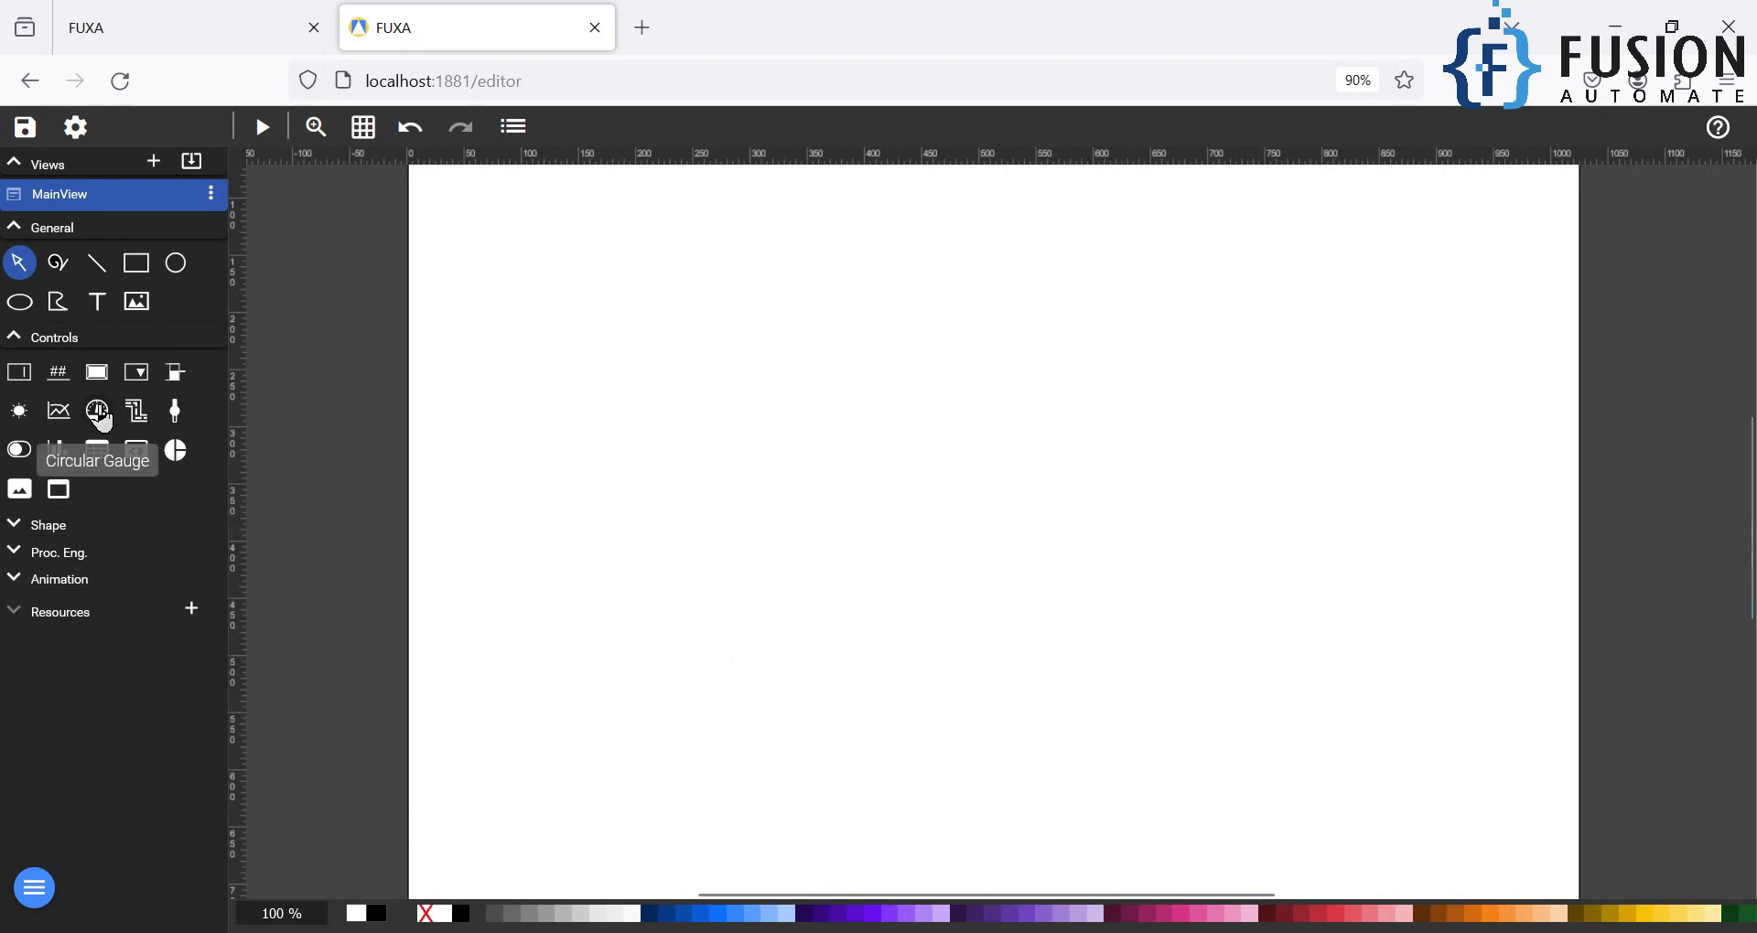
pyautogui.click(99, 414)
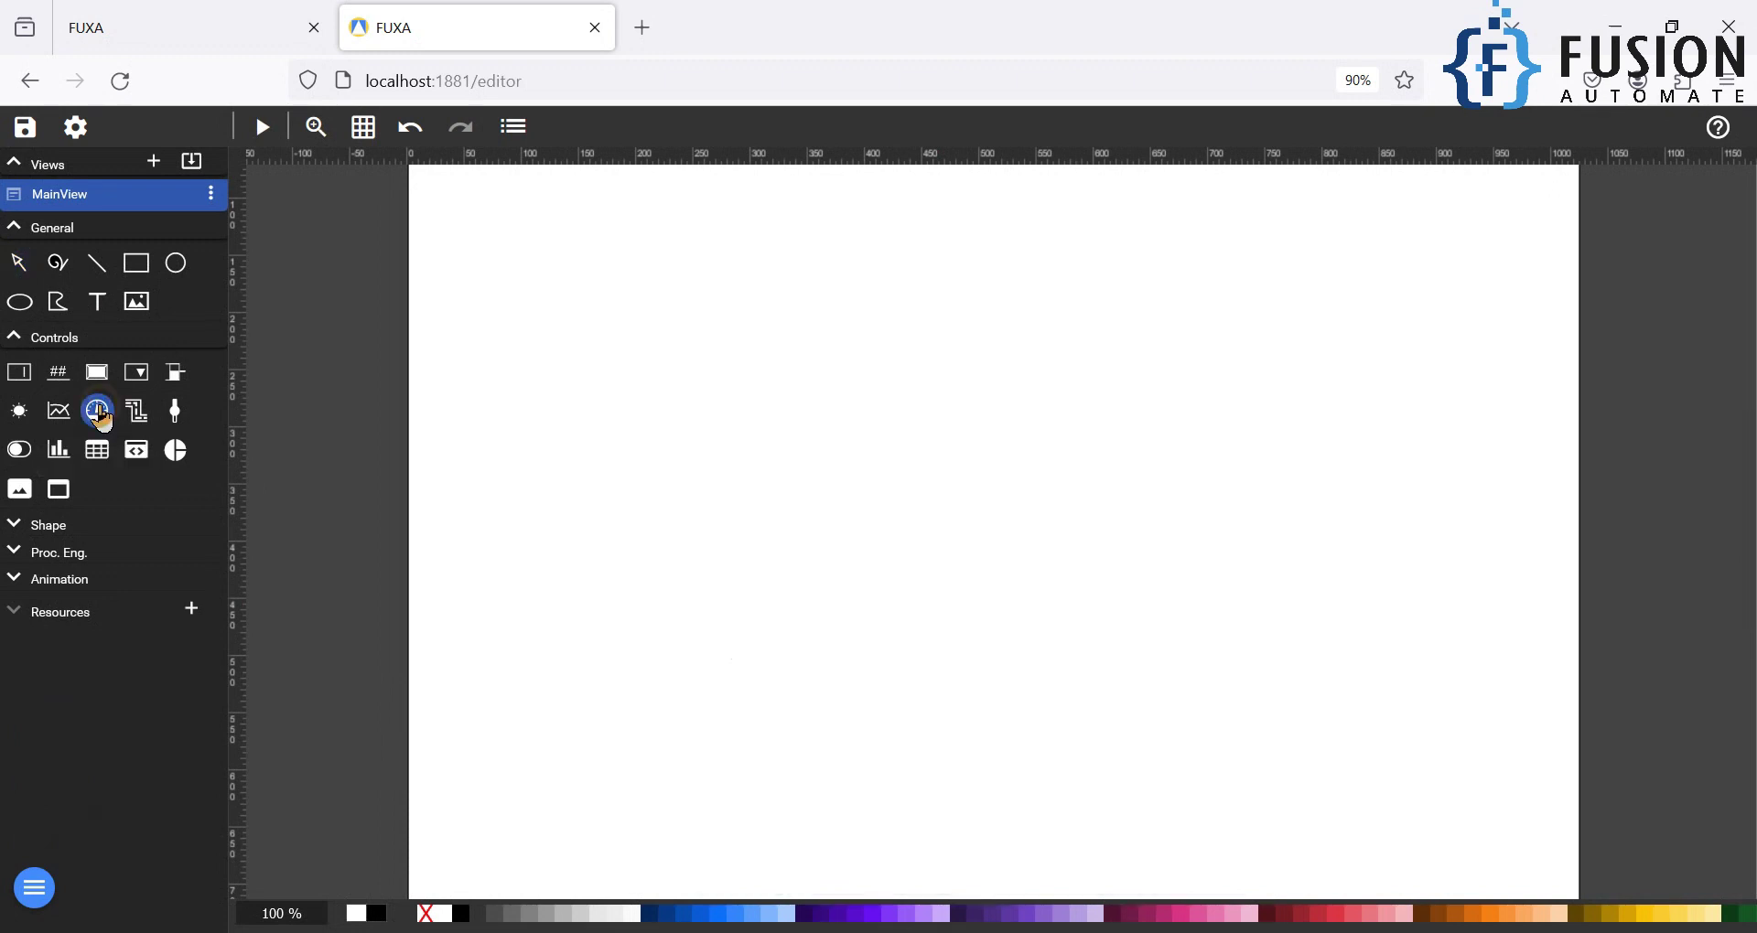
pyautogui.click(1067, 333)
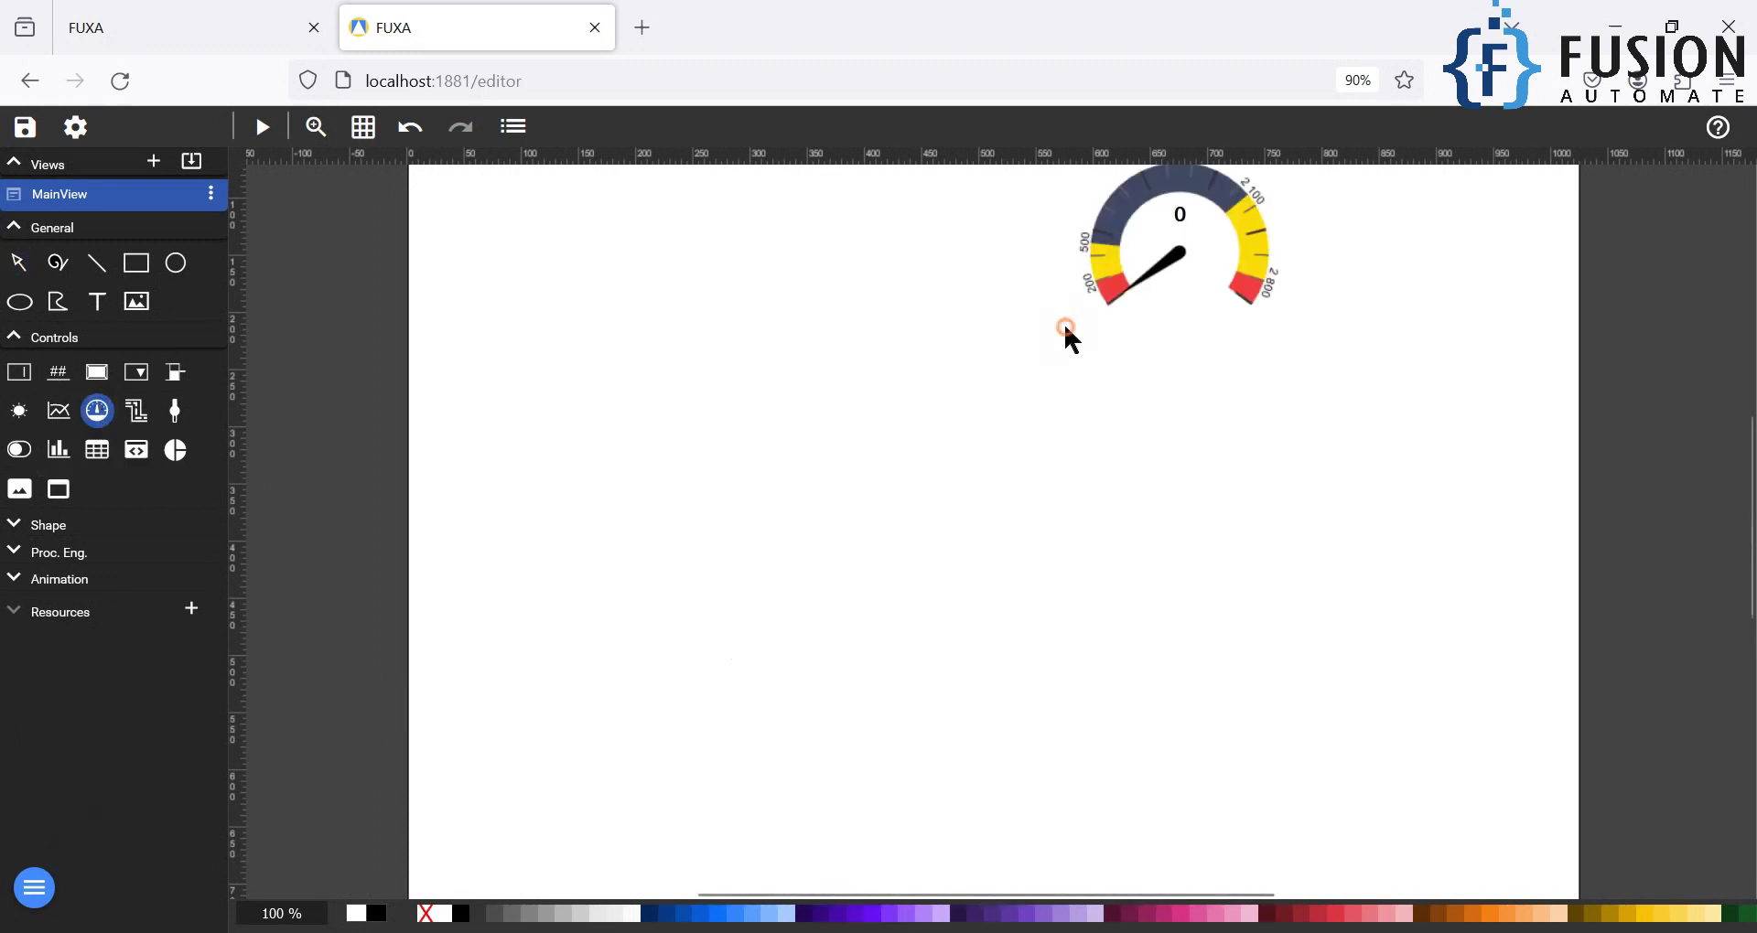
pyautogui.moveTo(1177, 302); pyautogui.dragTo(1170, 444)
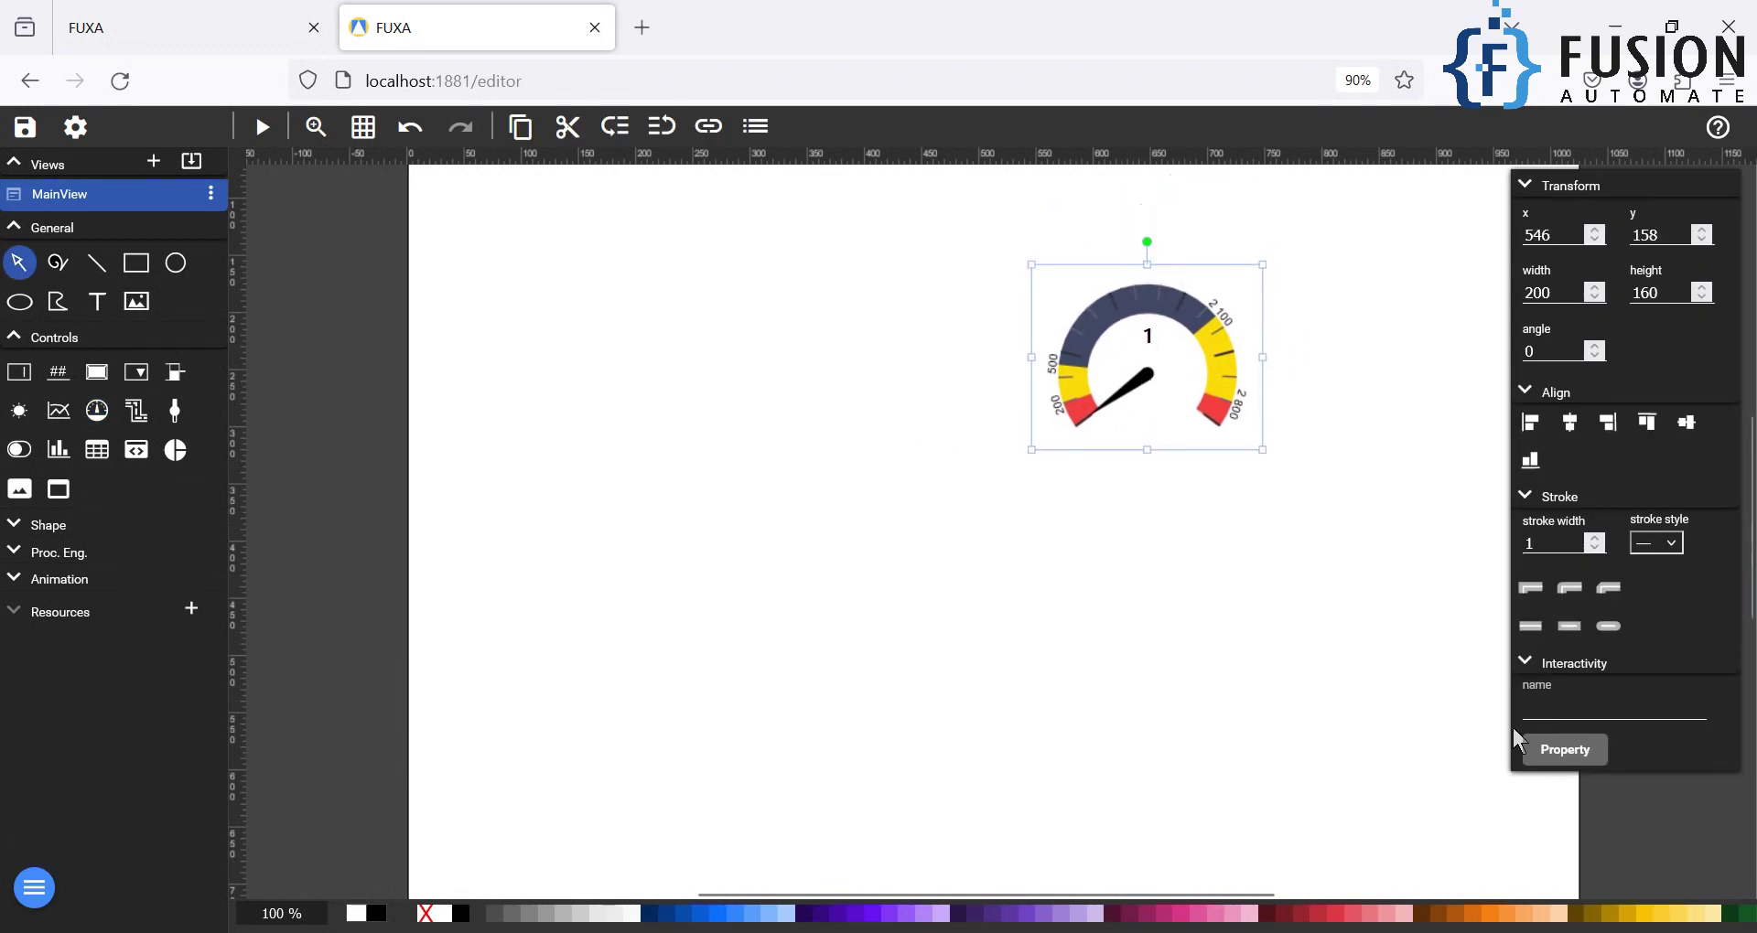
pyautogui.click(1564, 748)
pyautogui.click(760, 389)
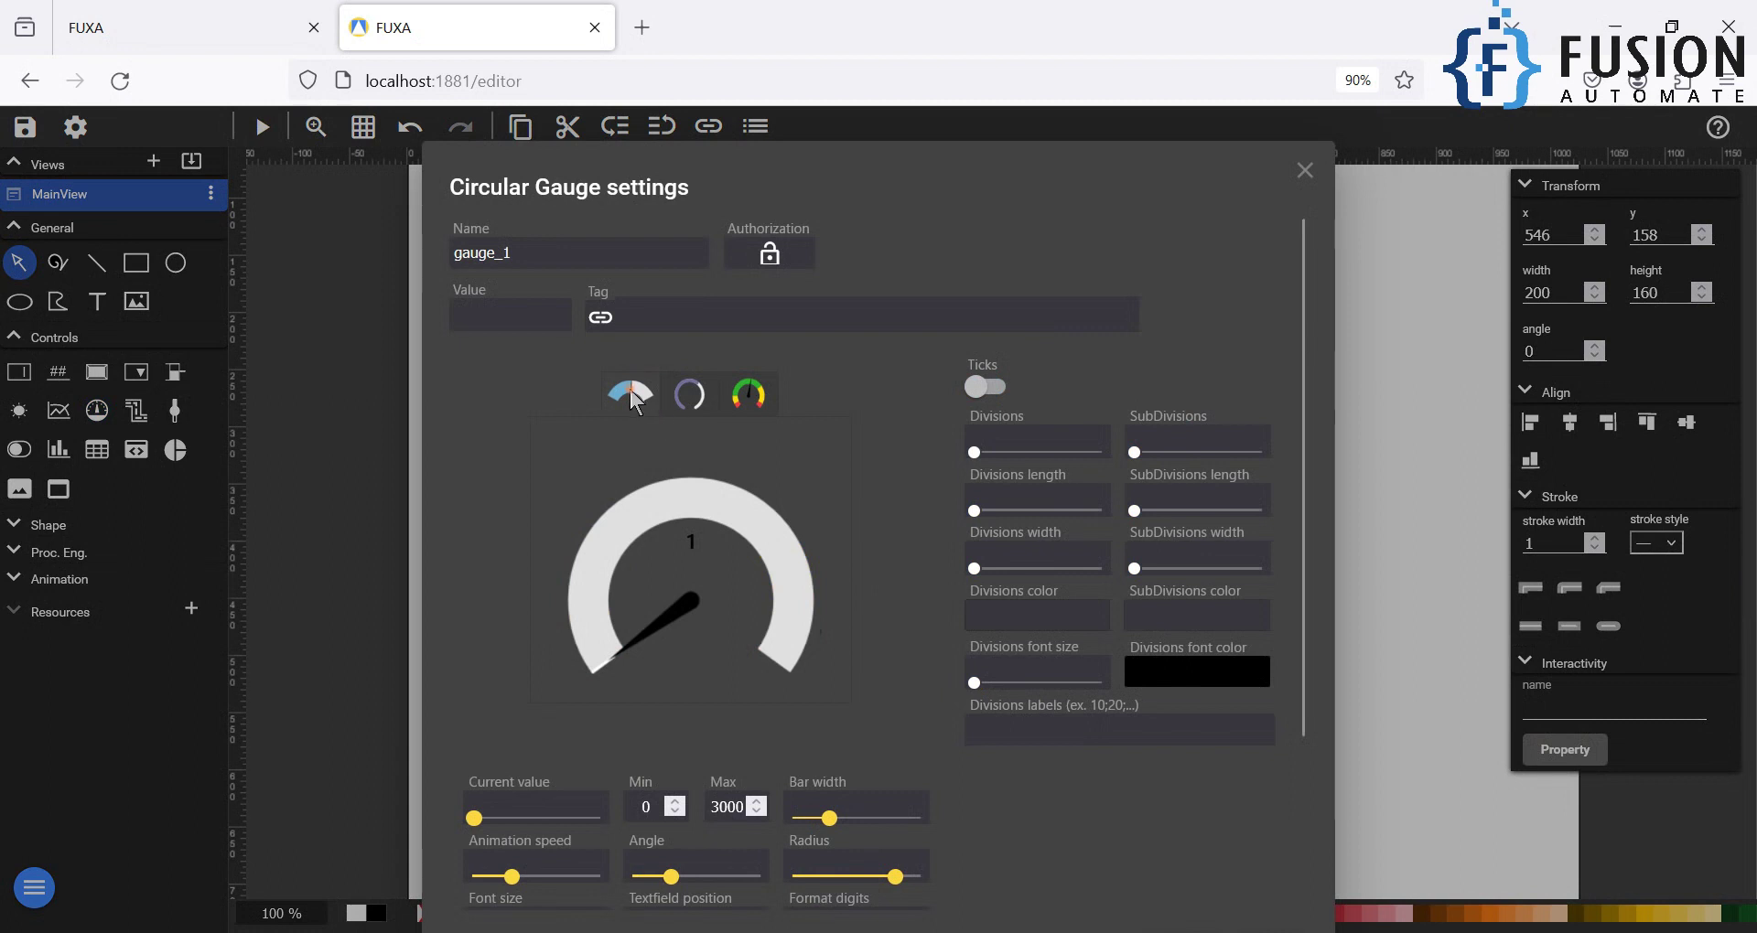
pyautogui.click(600, 316)
pyautogui.scroll(-3, 598, 568)
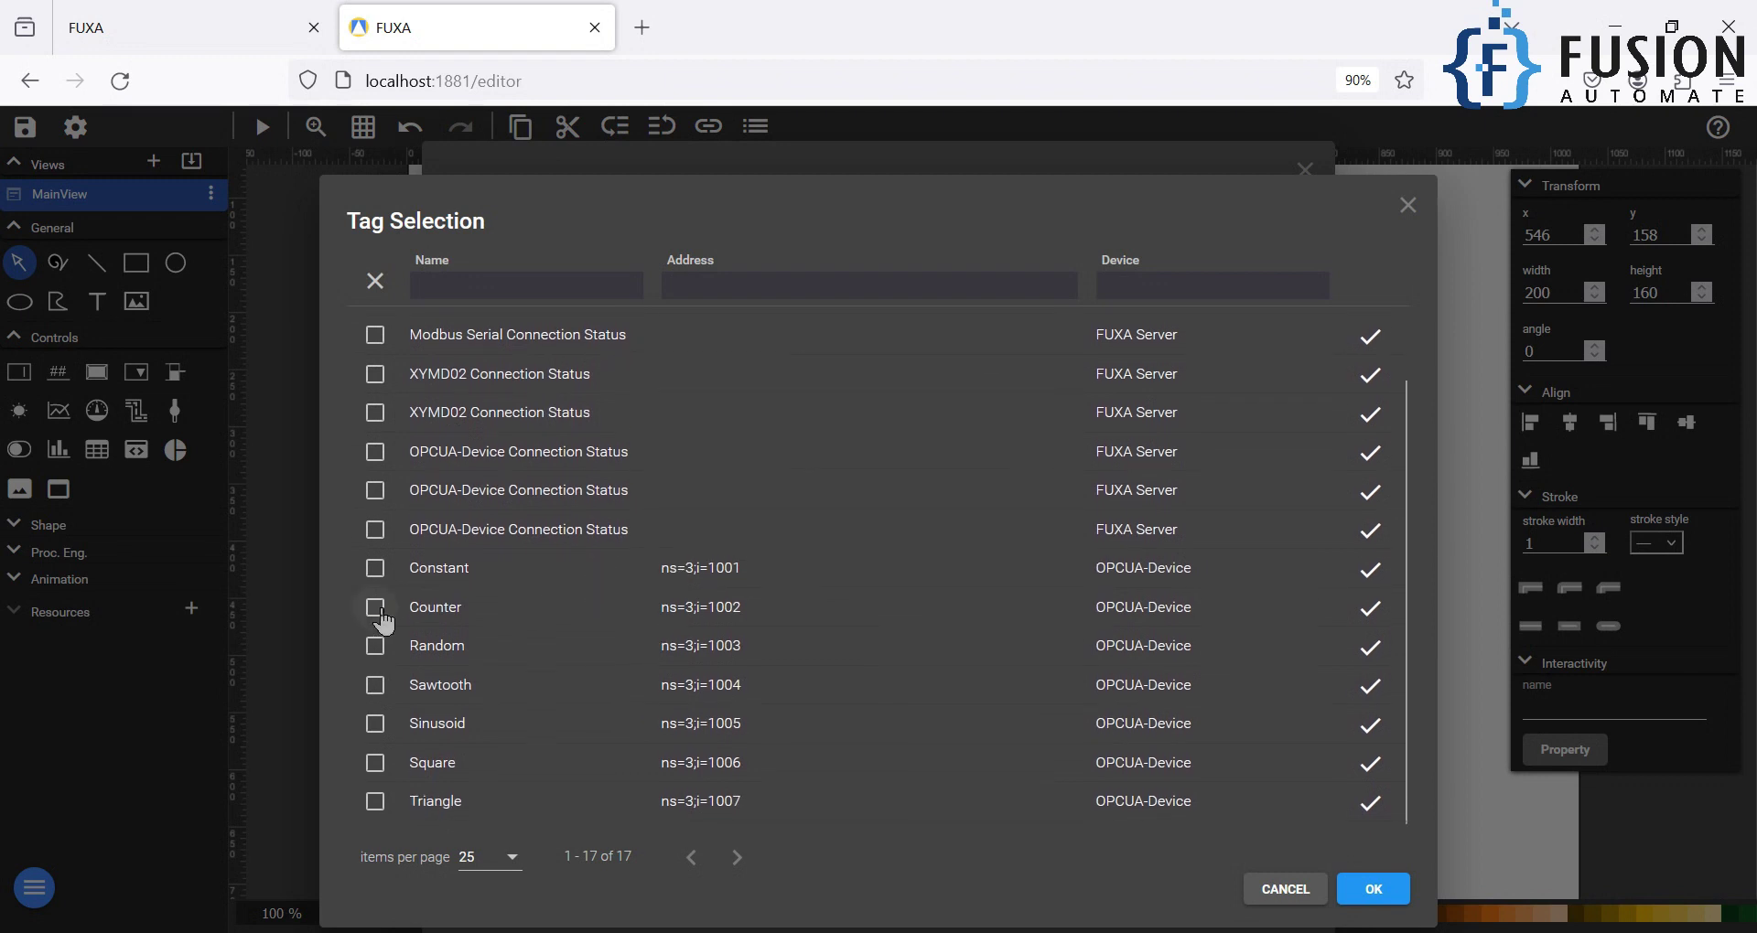
pyautogui.click(375, 607)
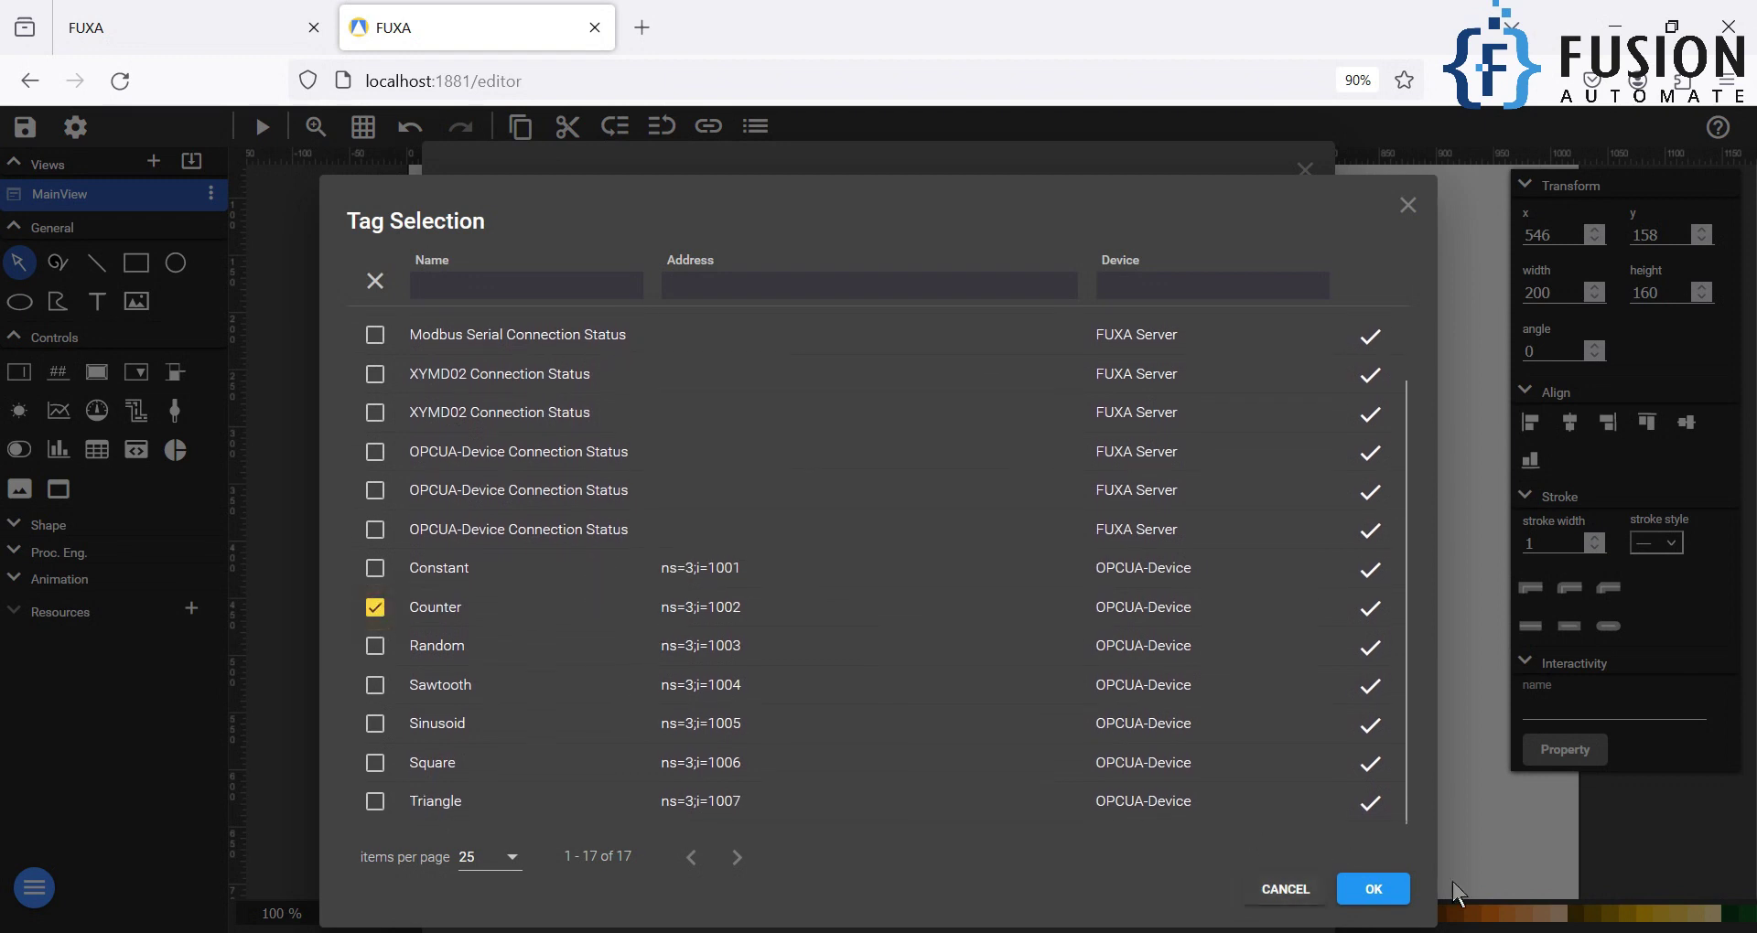
pyautogui.click(1372, 890)
# - Zoom the page out and apply the Circular Gauge settings
pyautogui.scroll(-2, 1272, 686)
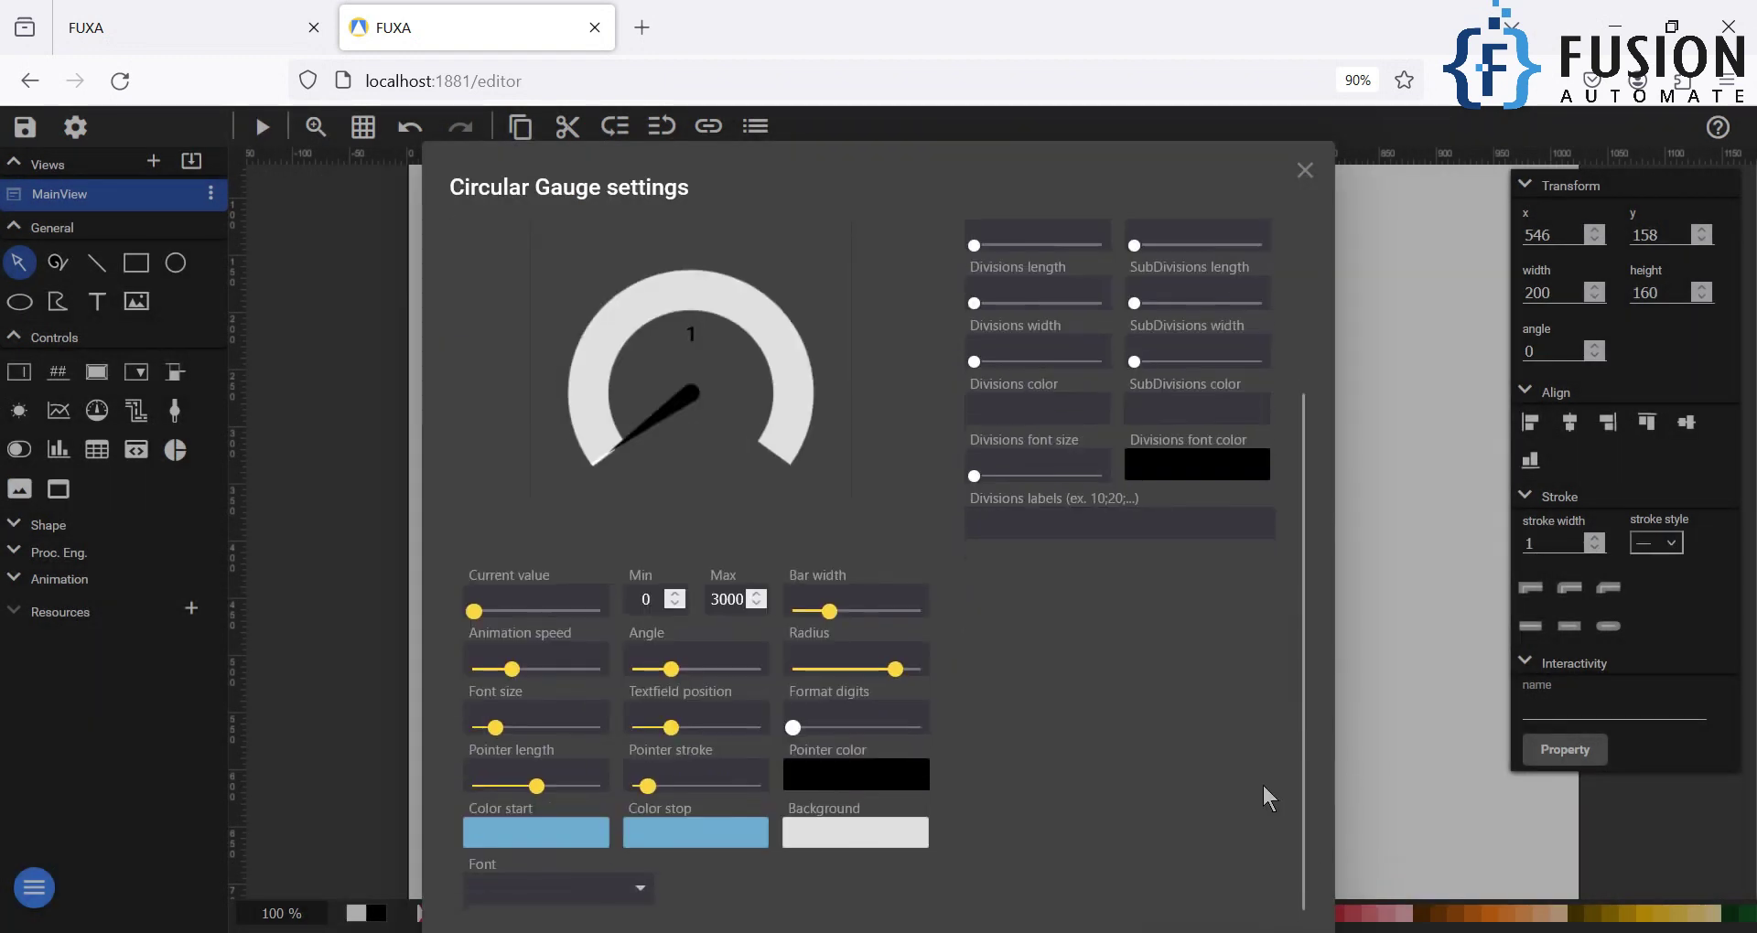
pyautogui.hotkey('ctrl', '-')
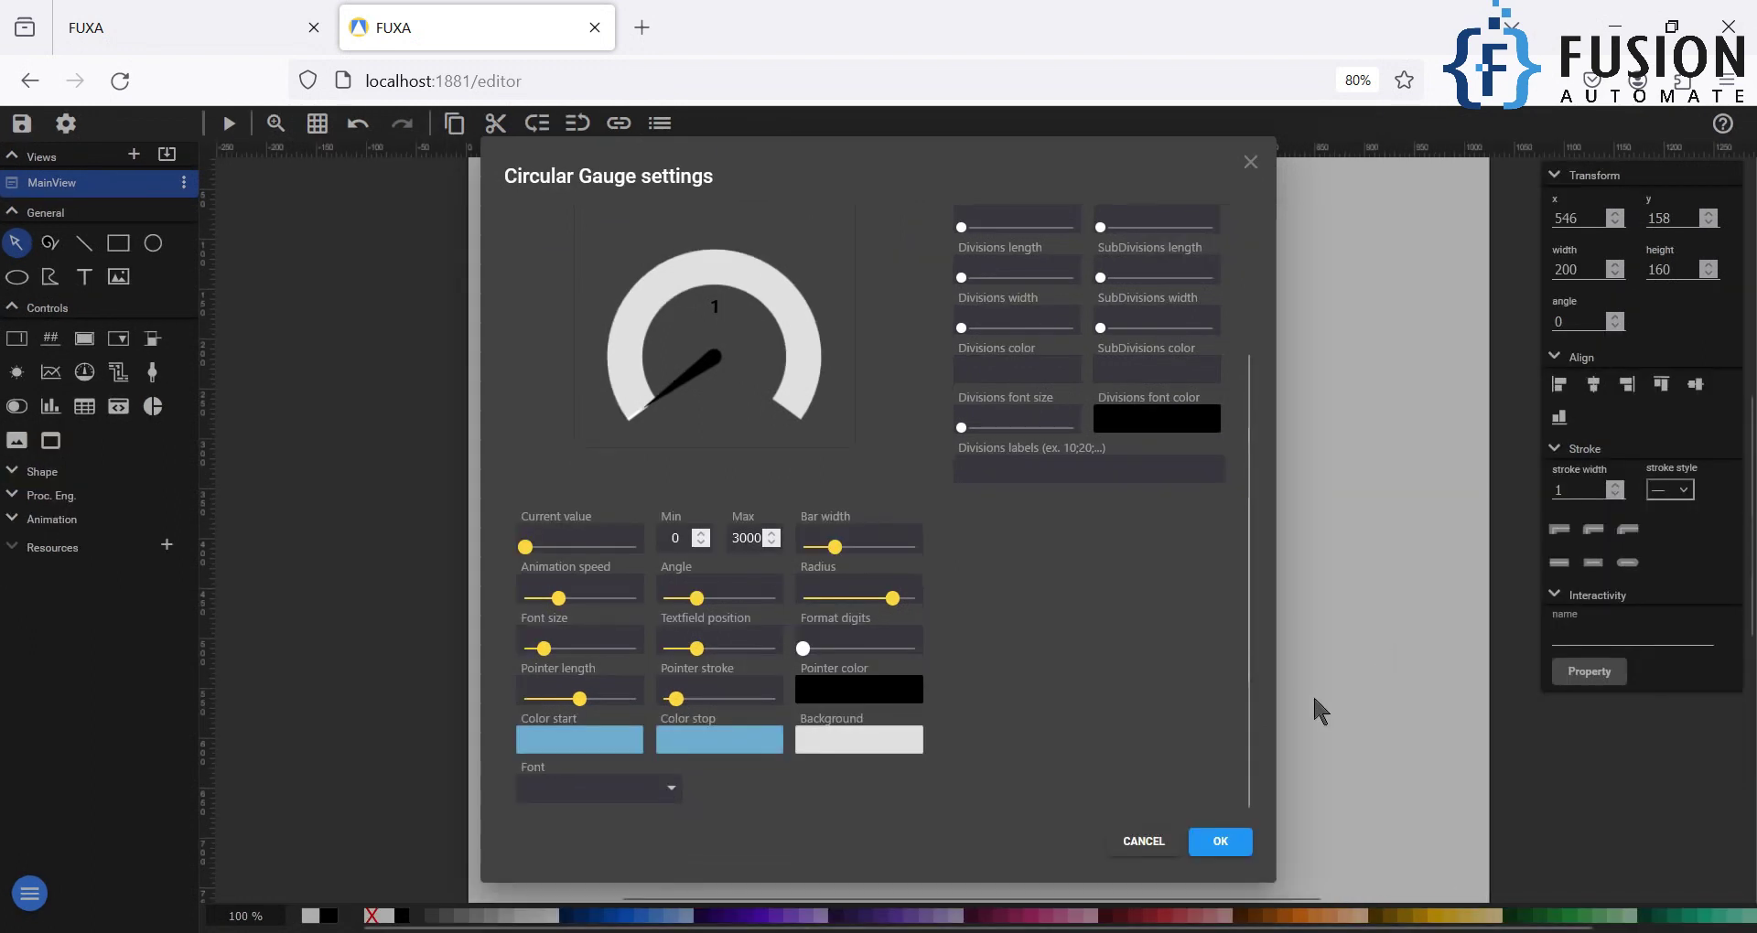
pyautogui.click(1222, 839)
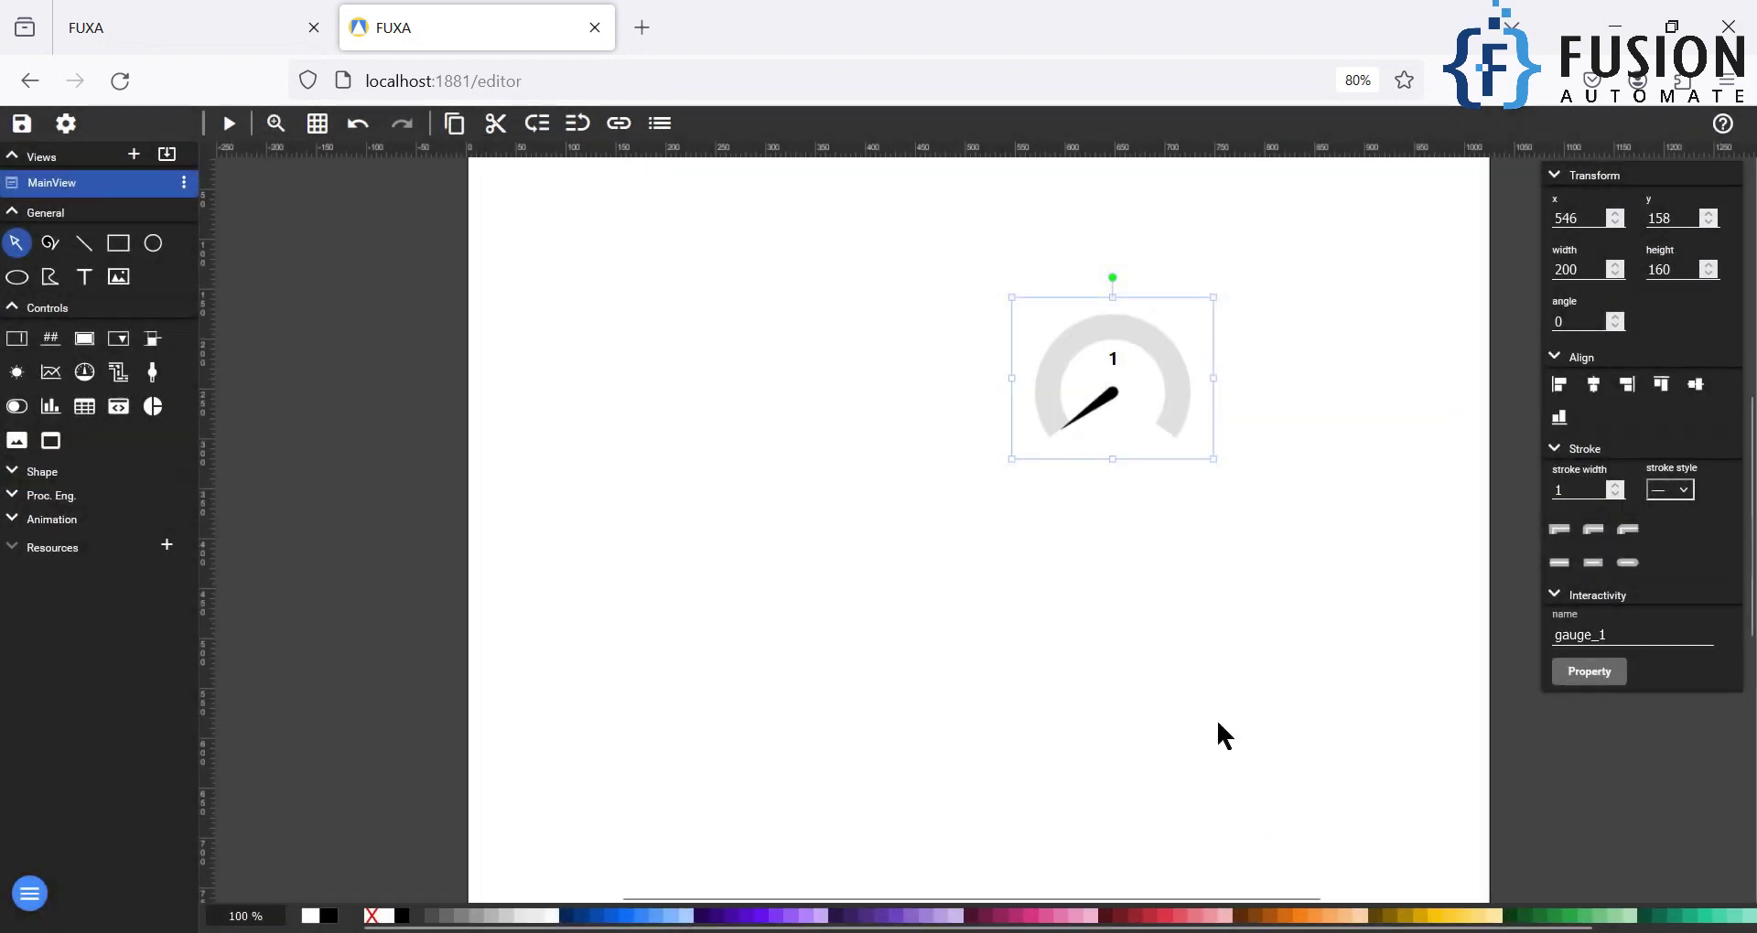
# - Switch to the Home runtime view to watch the gauge climb with Counter
pyautogui.click(30, 893)
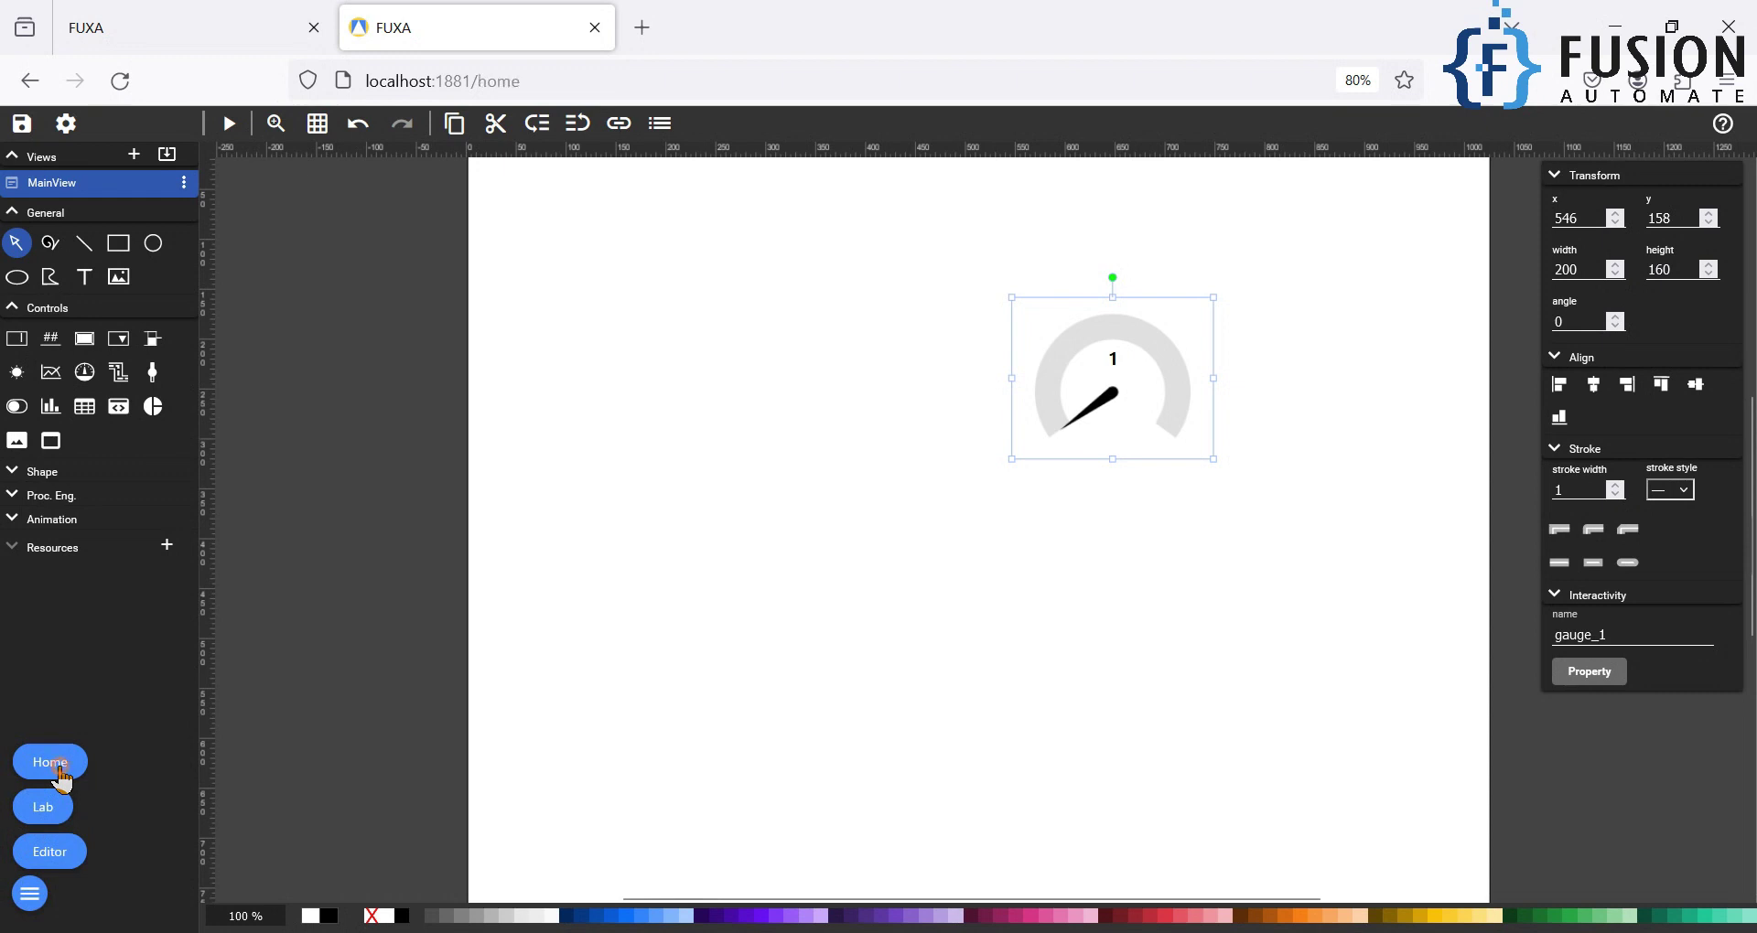
pyautogui.click(58, 770)
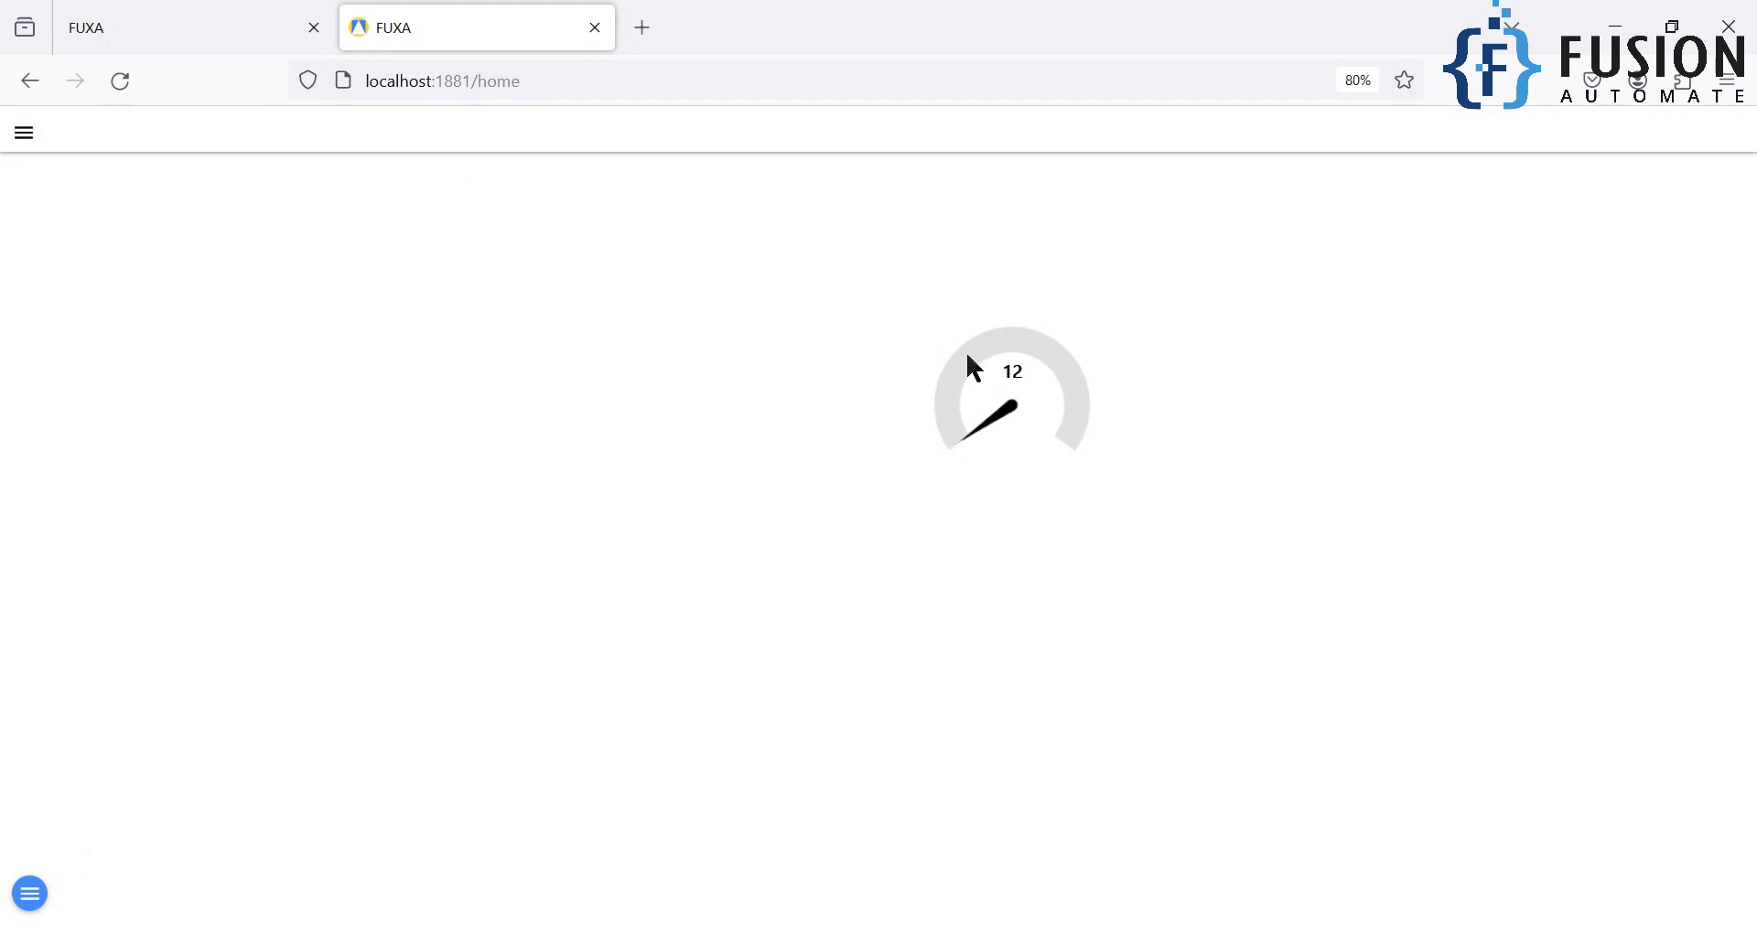
pyautogui.click(30, 893)
# - In the editor, change the Counter gauge's Max from 3000 to 30 and apply it
pyautogui.click(59, 858)
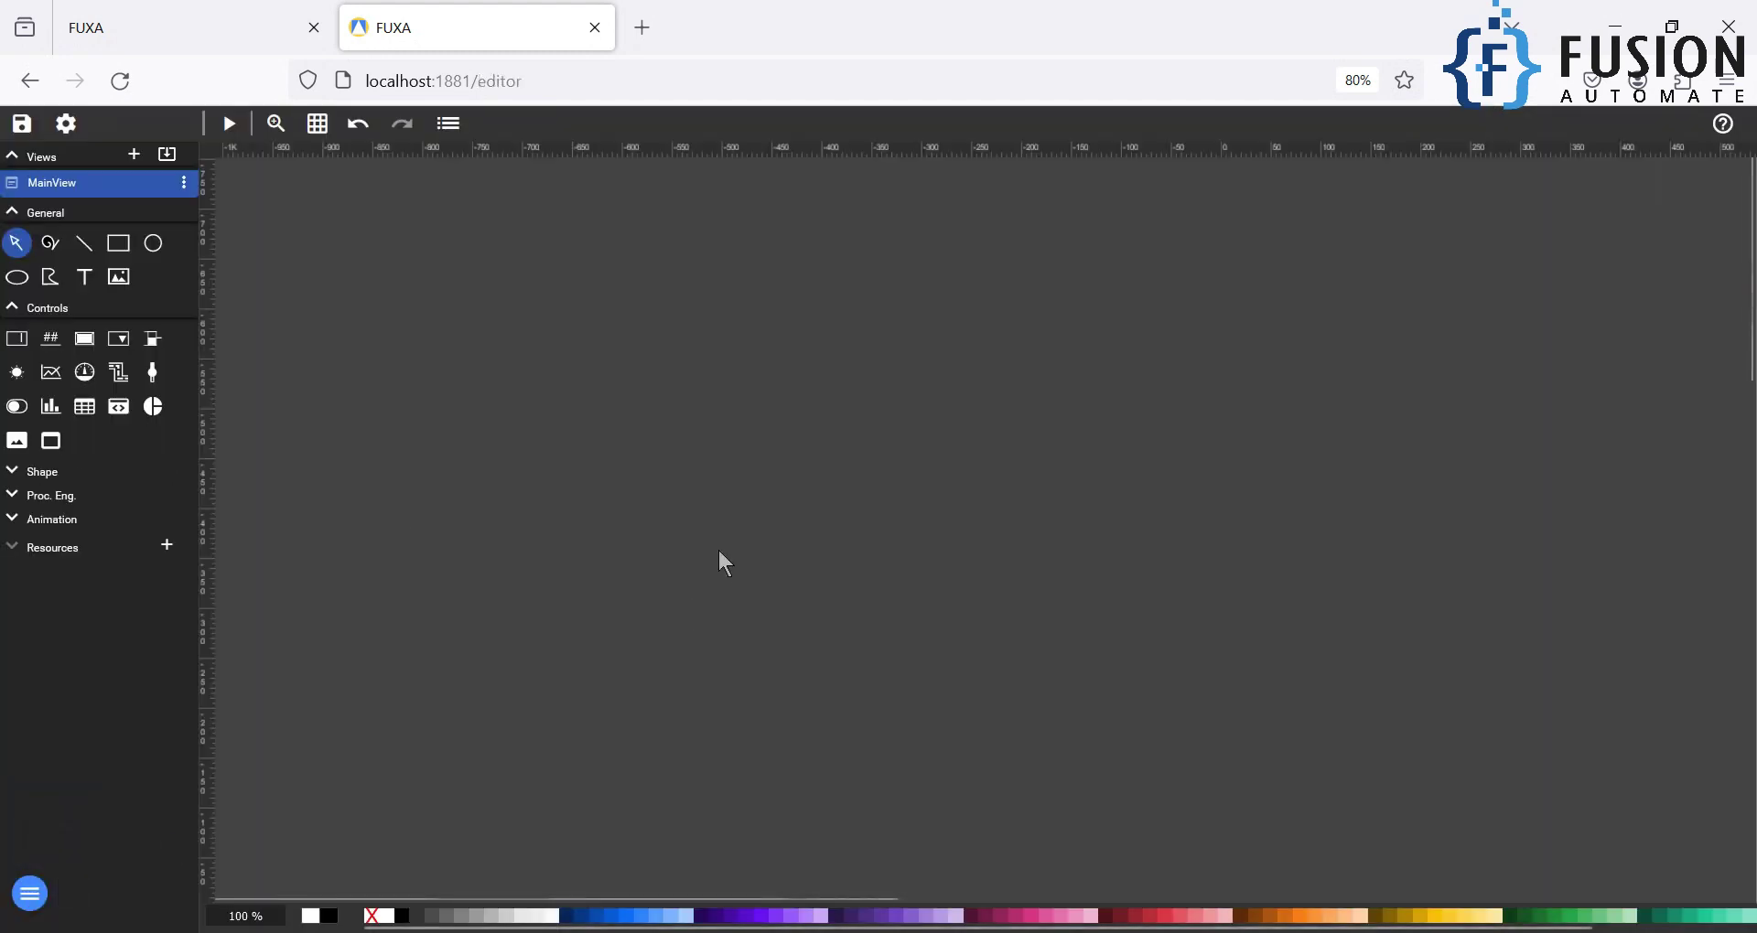
pyautogui.click(1079, 381)
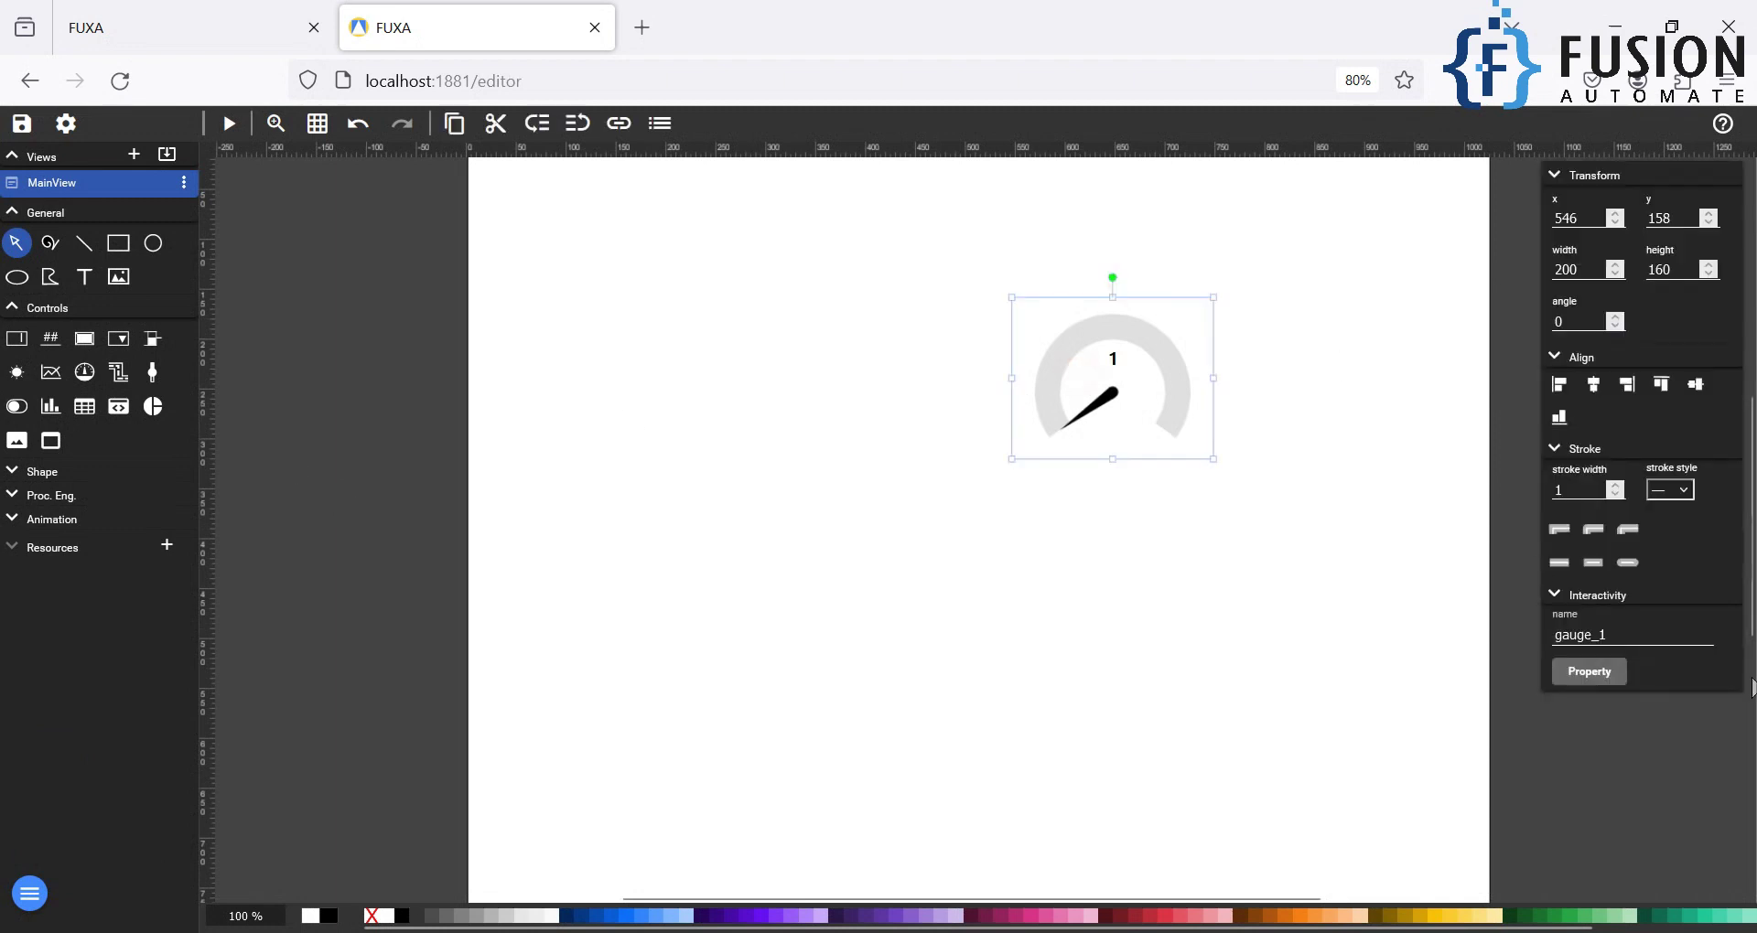
pyautogui.click(1601, 677)
pyautogui.doubleClick(756, 714)
pyautogui.write('30')
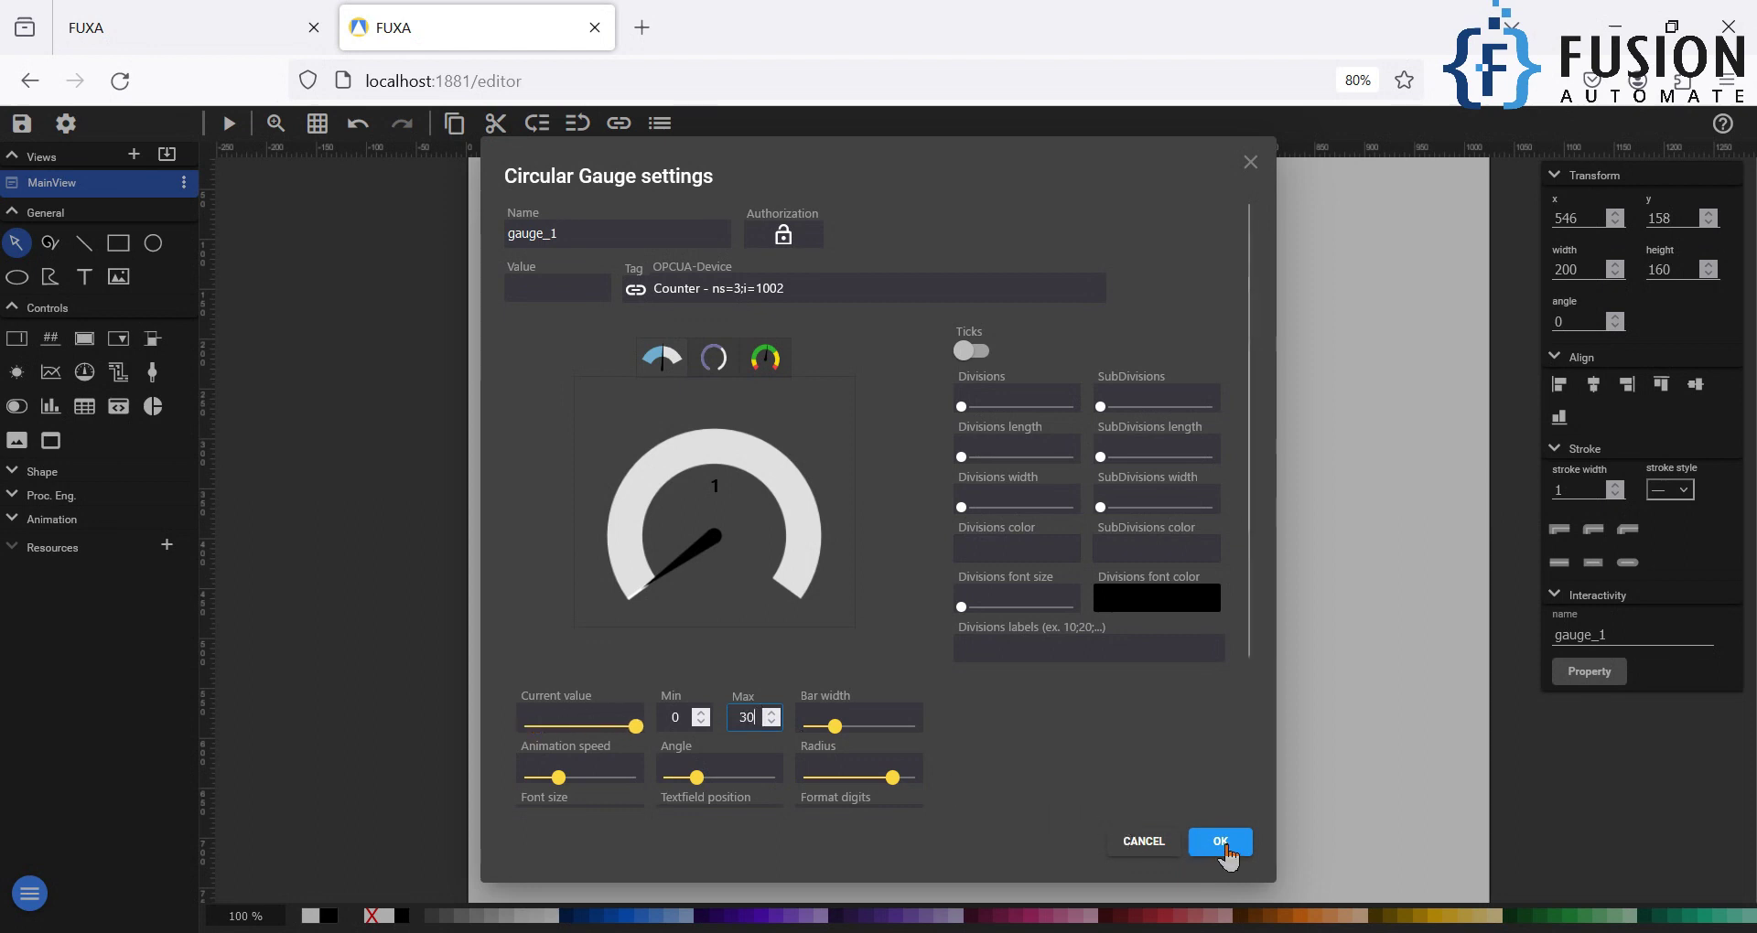
pyautogui.click(1224, 844)
# - Save the project and switch to the Home view to see the gauge's 0–30 range
pyautogui.click(21, 123)
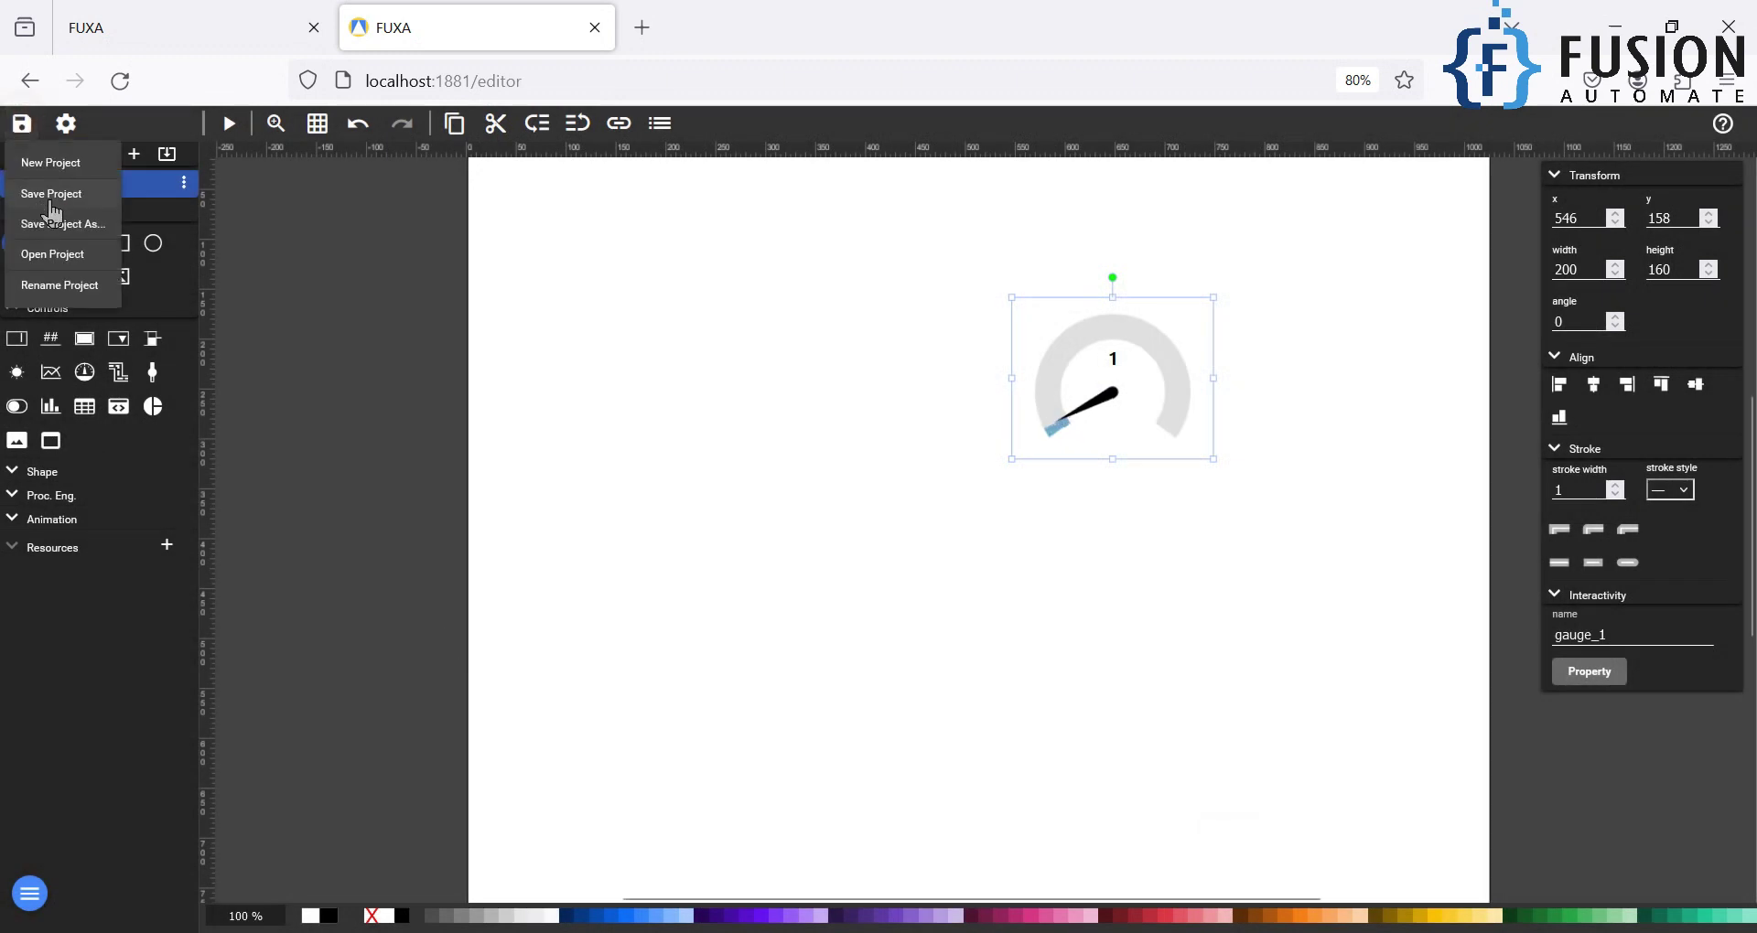
pyautogui.click(64, 203)
pyautogui.moveTo(31, 893)
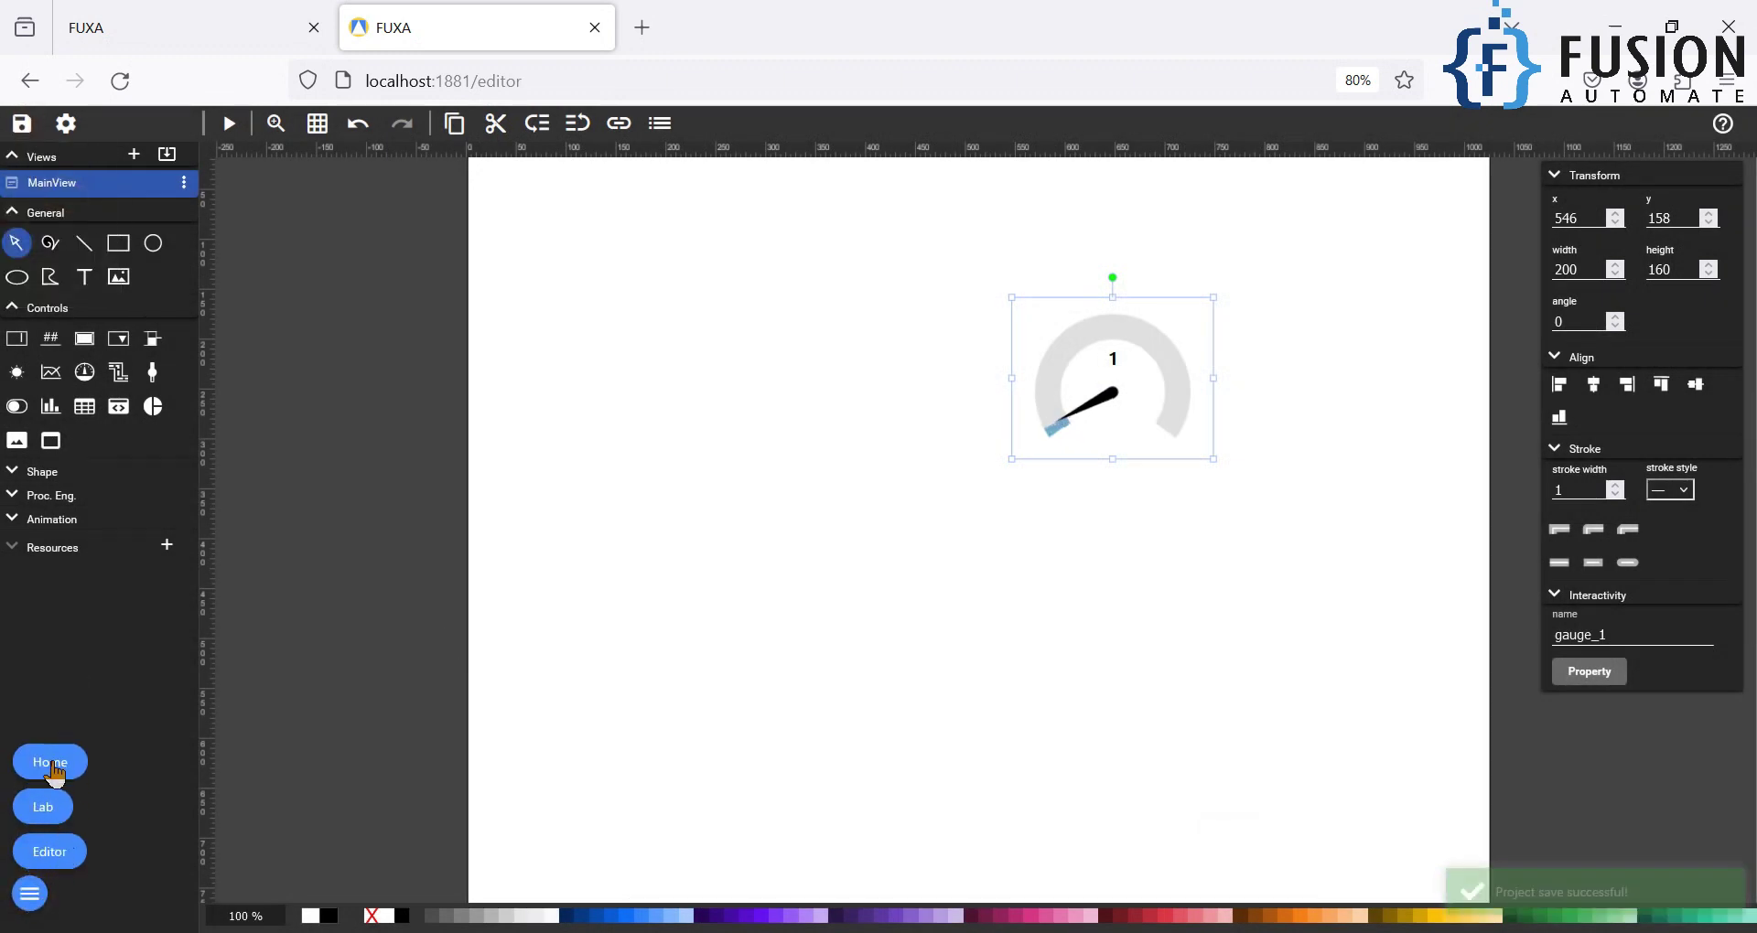
pyautogui.click(52, 762)
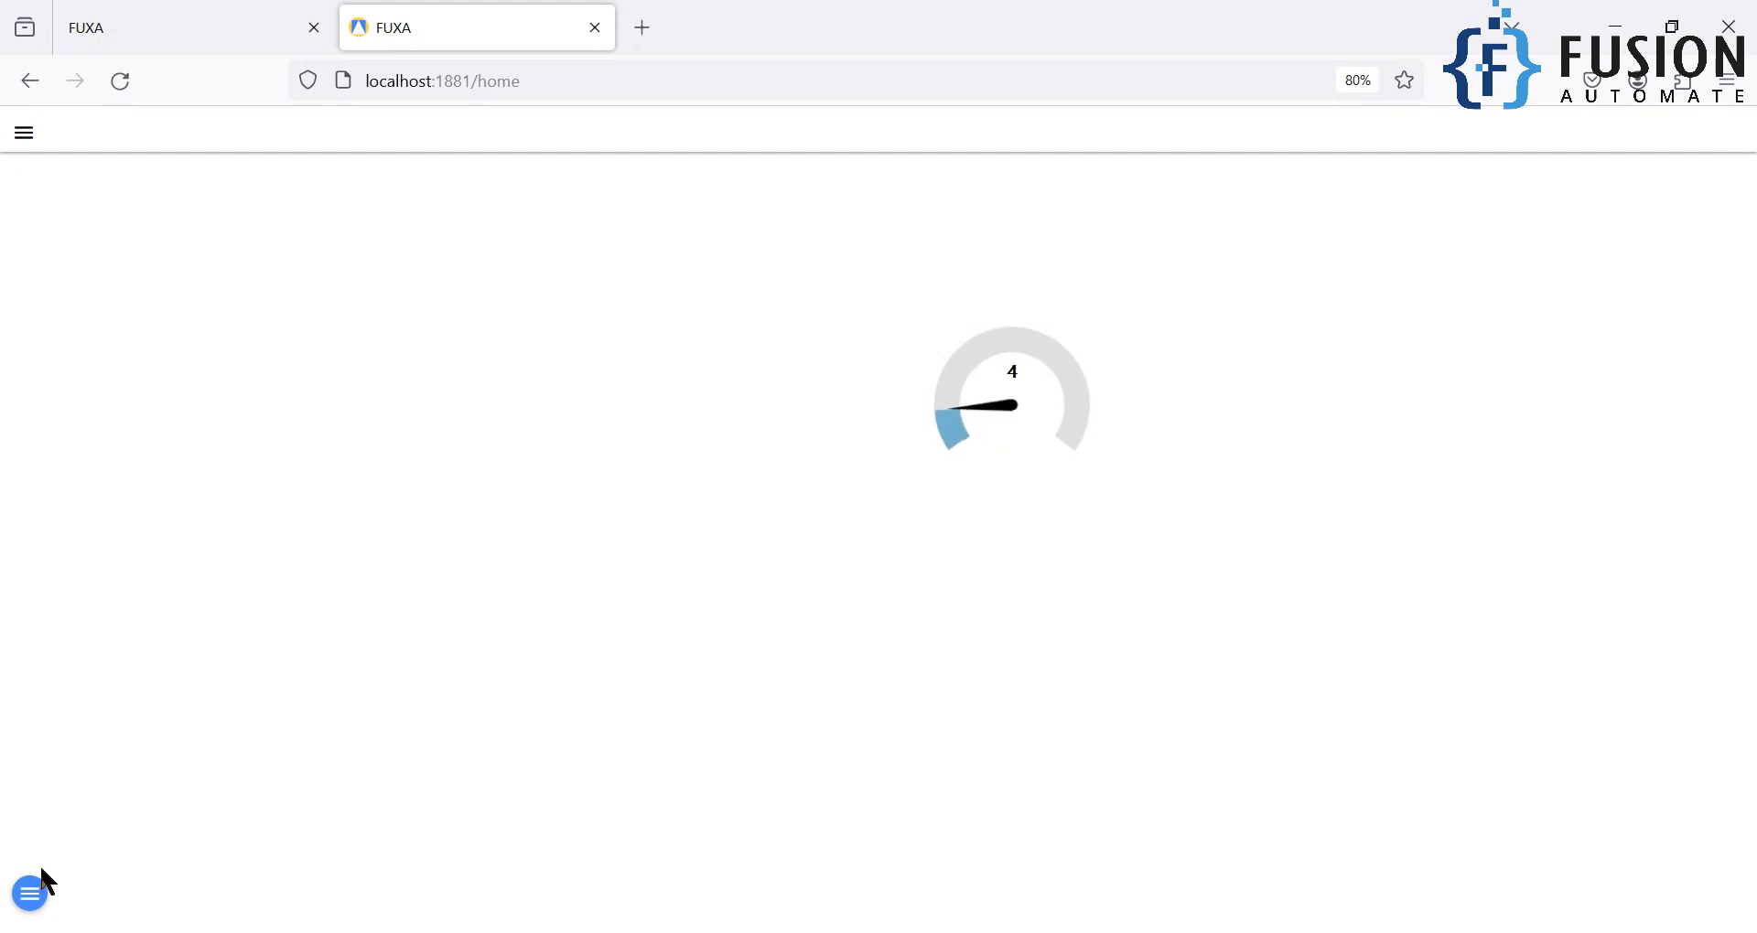
# - Back in the editor, place an enlarged output value display left of the gauge
pyautogui.click(29, 894)
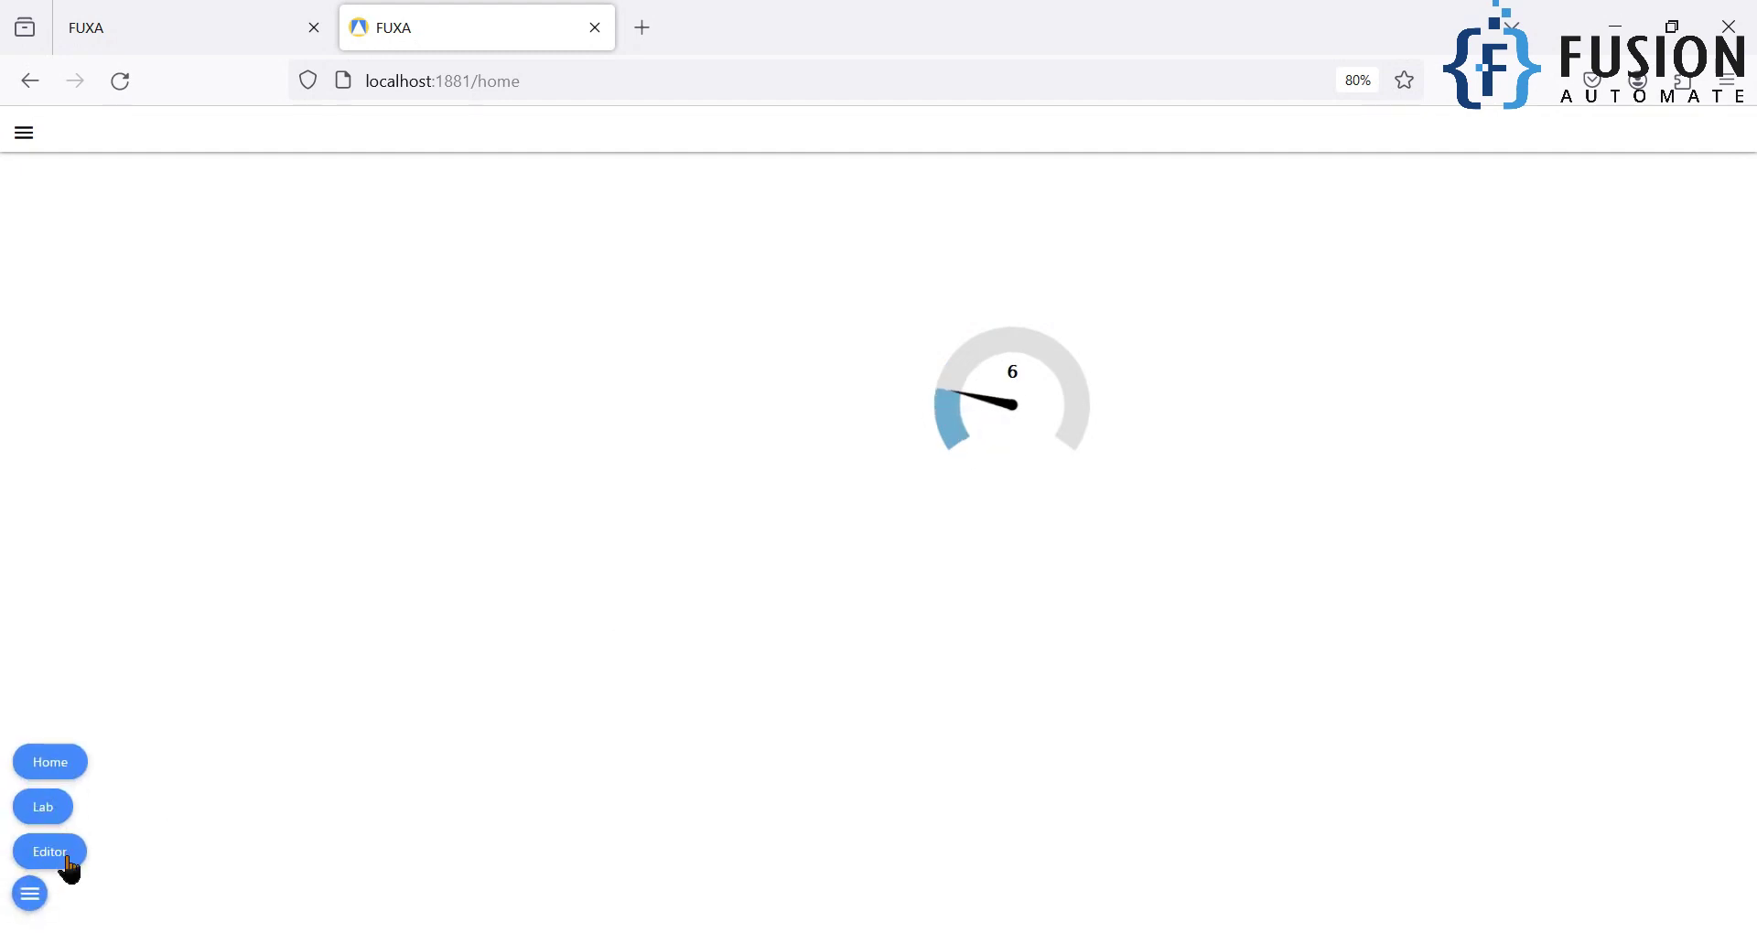
pyautogui.click(68, 859)
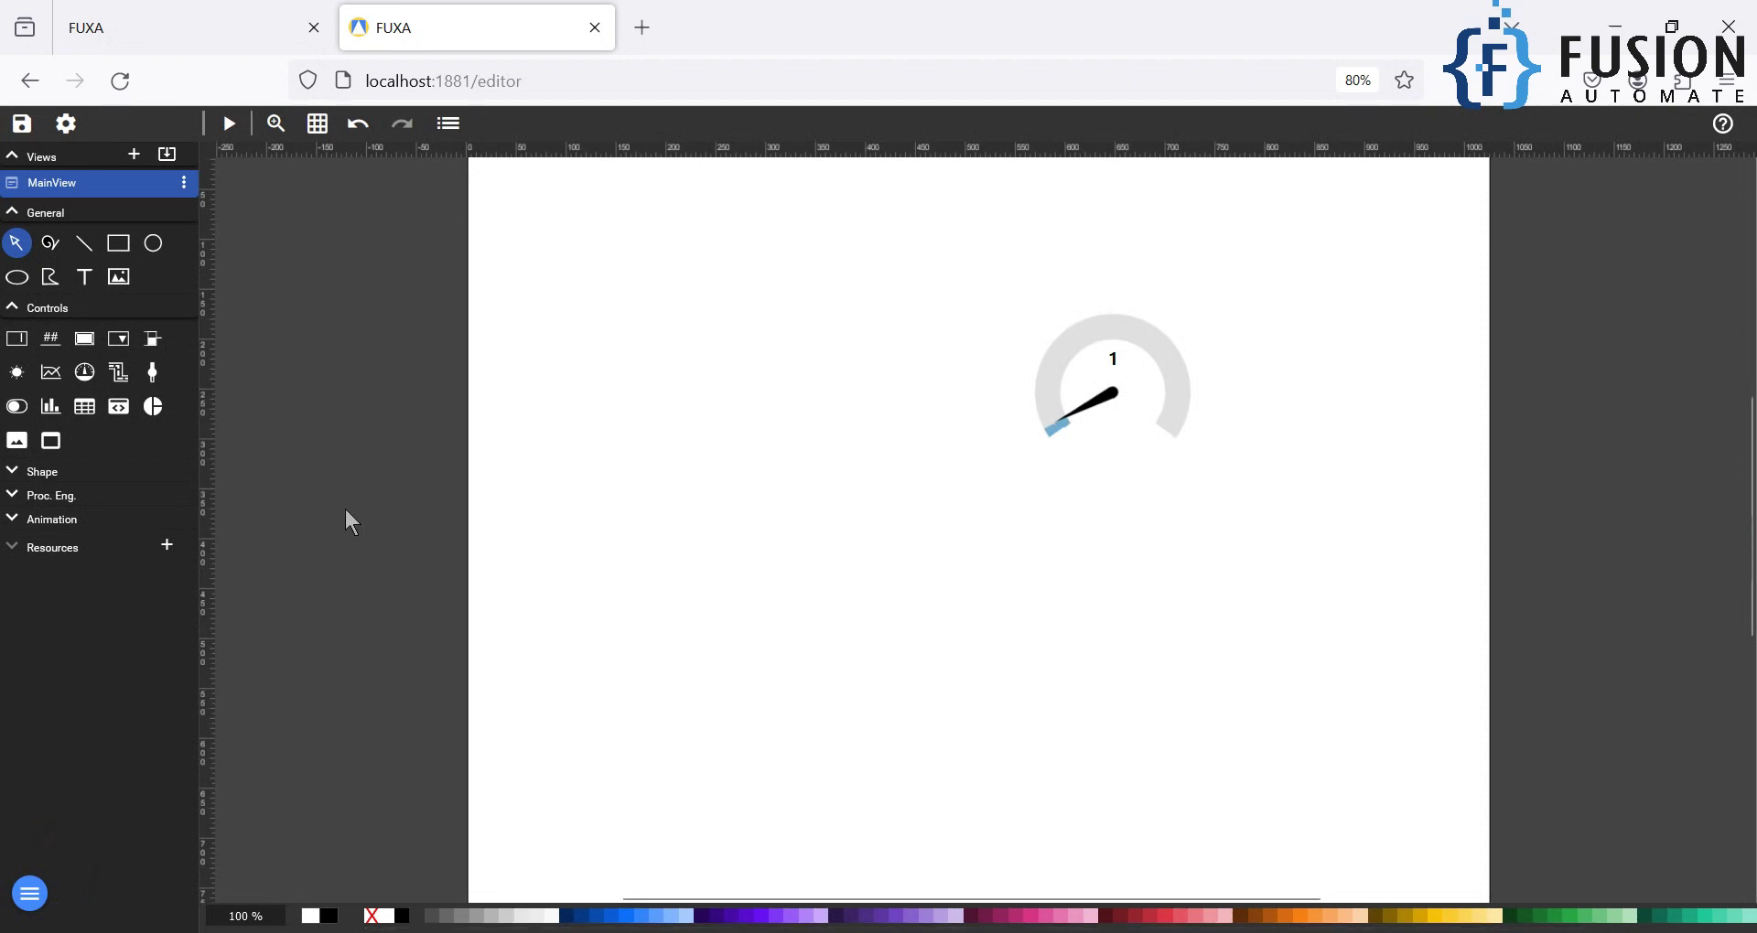
pyautogui.click(51, 344)
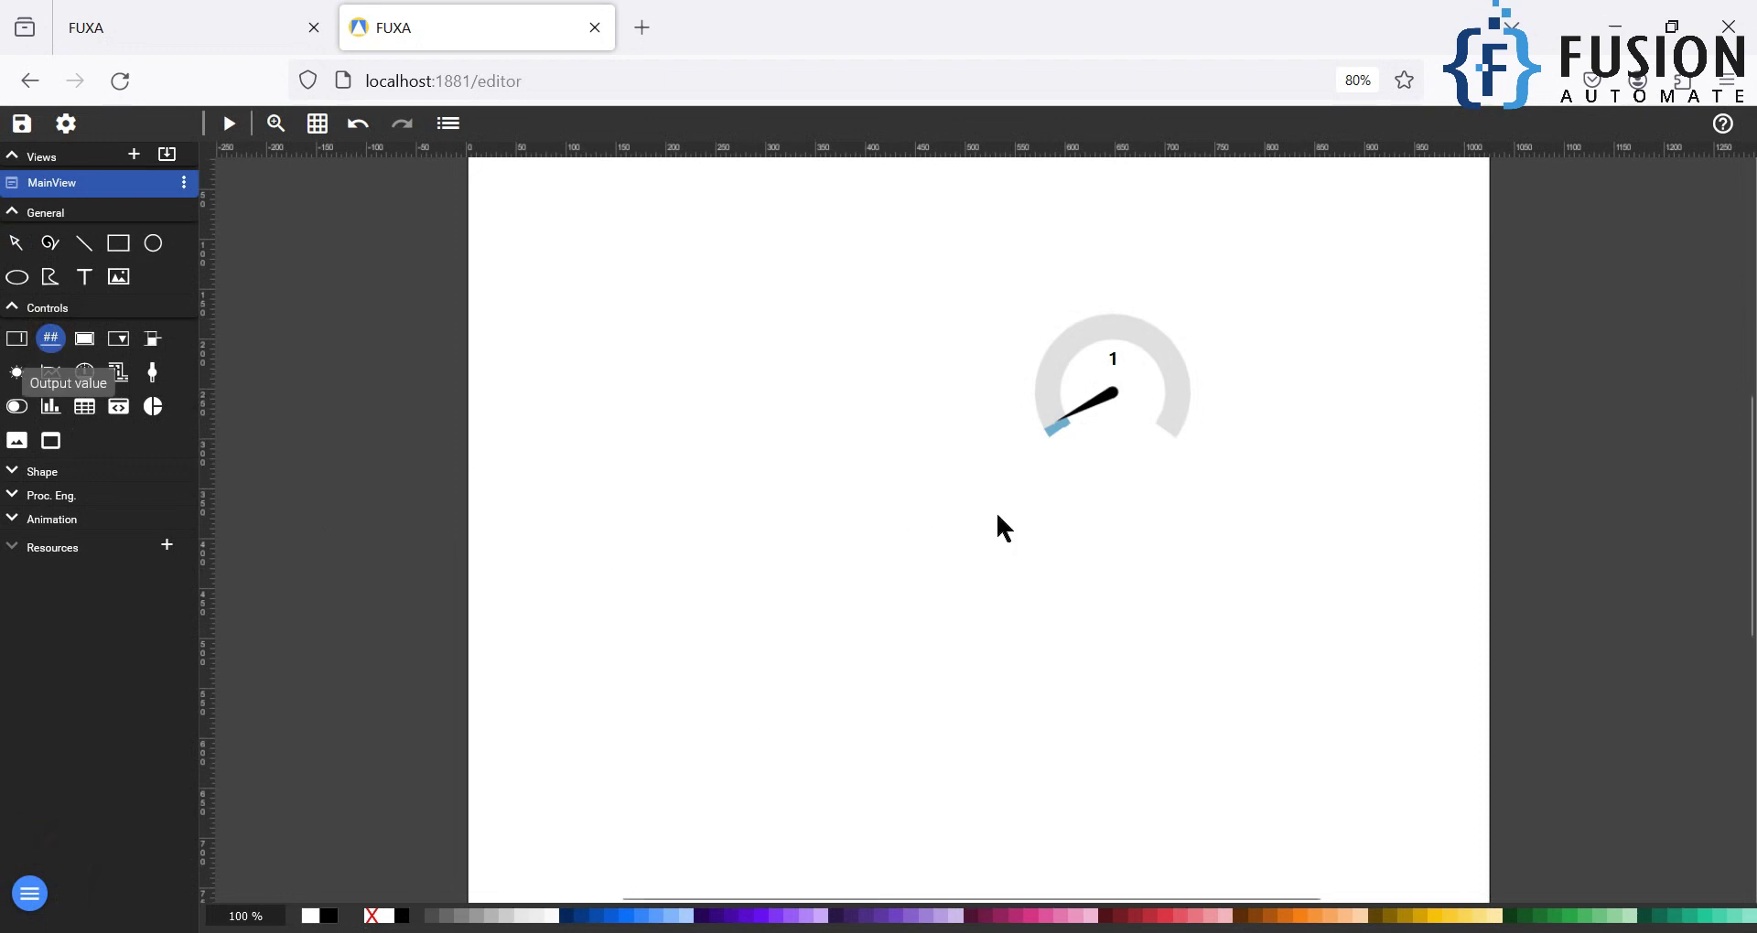
pyautogui.click(747, 298)
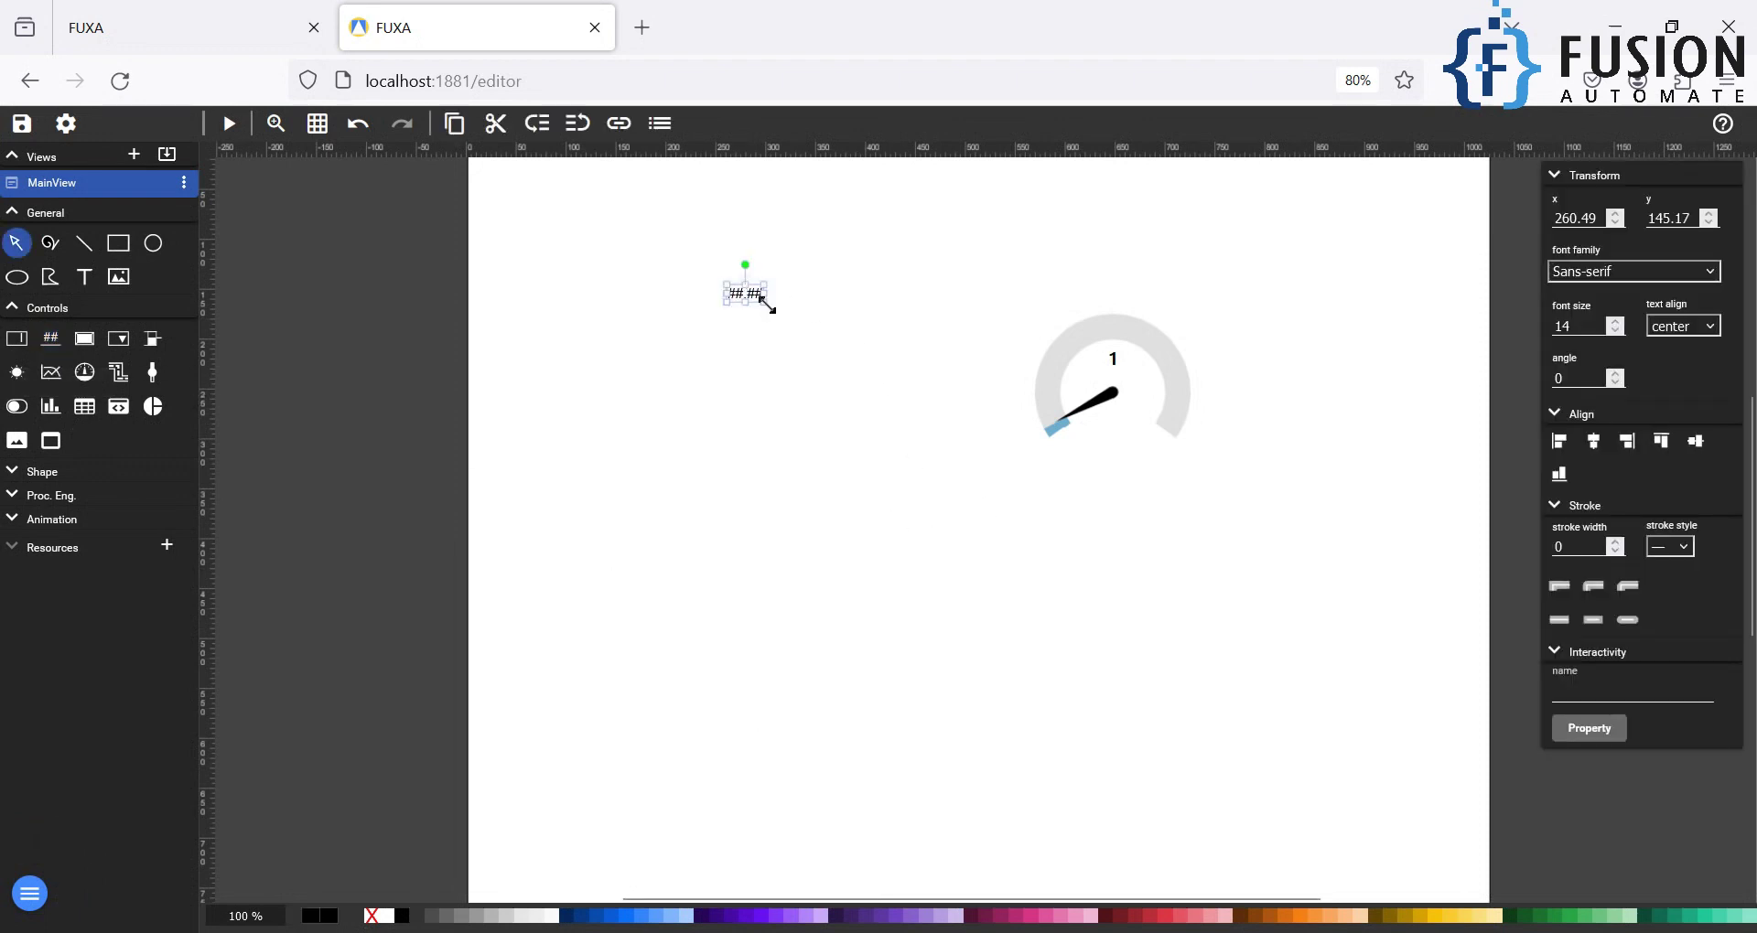
pyautogui.moveTo(788, 312); pyautogui.dragTo(886, 345)
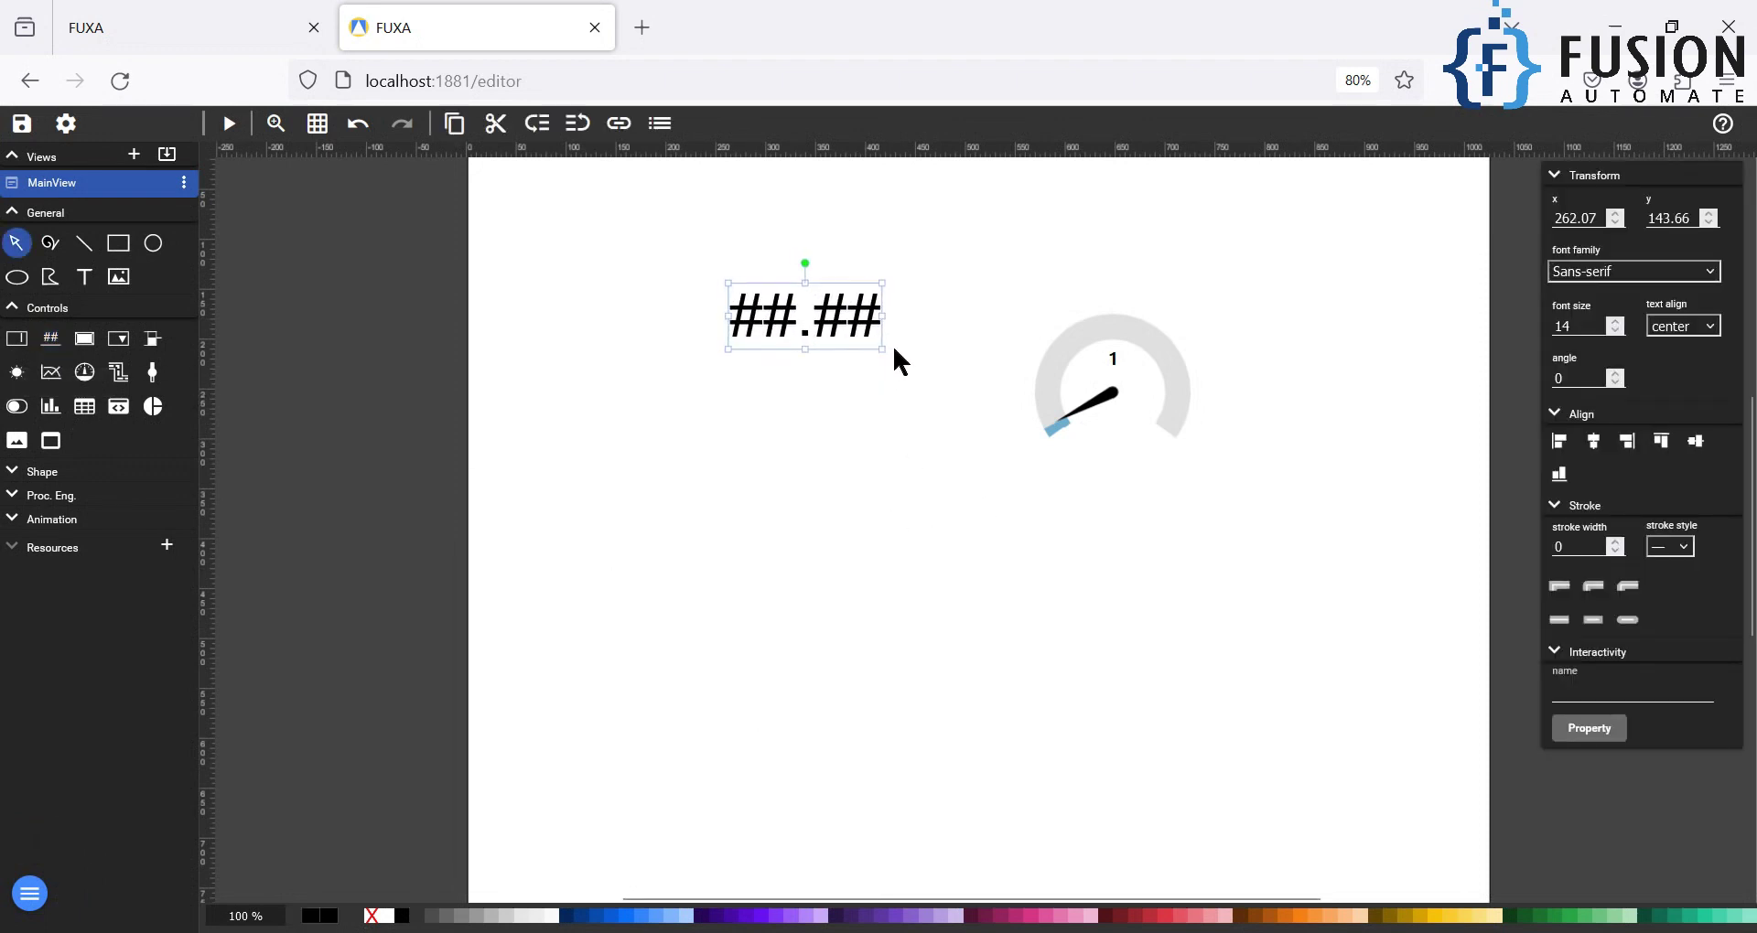
# - Bind the output value to the Random tag and rename it from output_1 to Random
pyautogui.click(1590, 729)
pyautogui.click(640, 367)
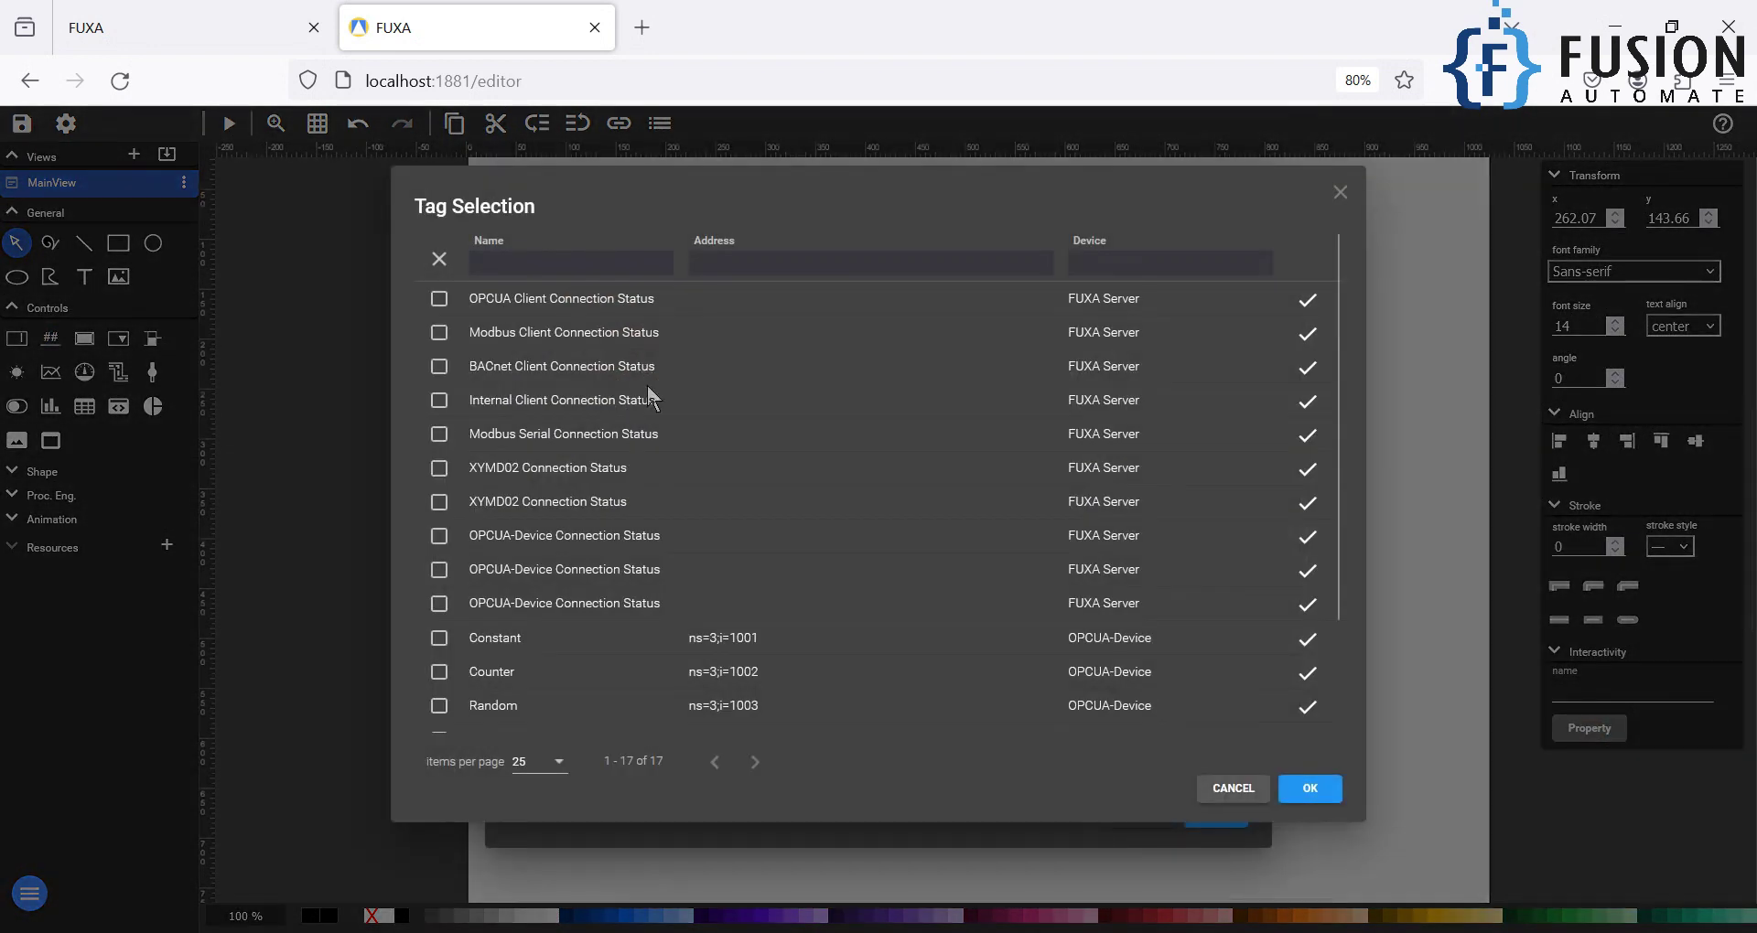
pyautogui.click(439, 706)
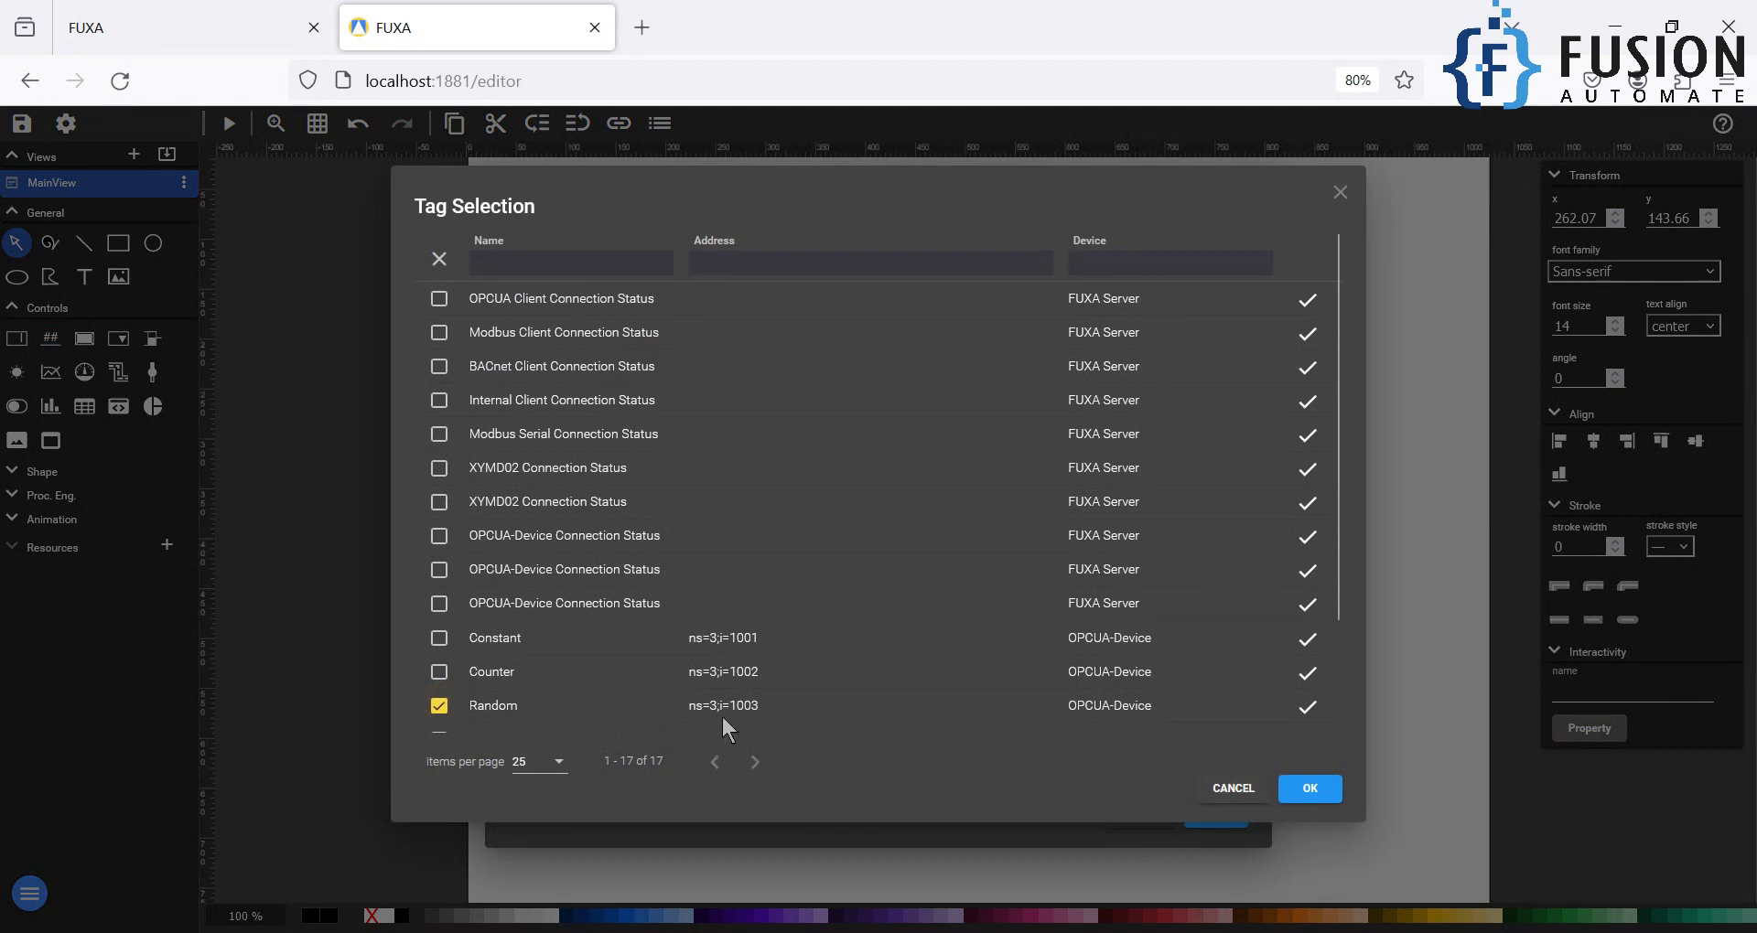
pyautogui.click(1305, 793)
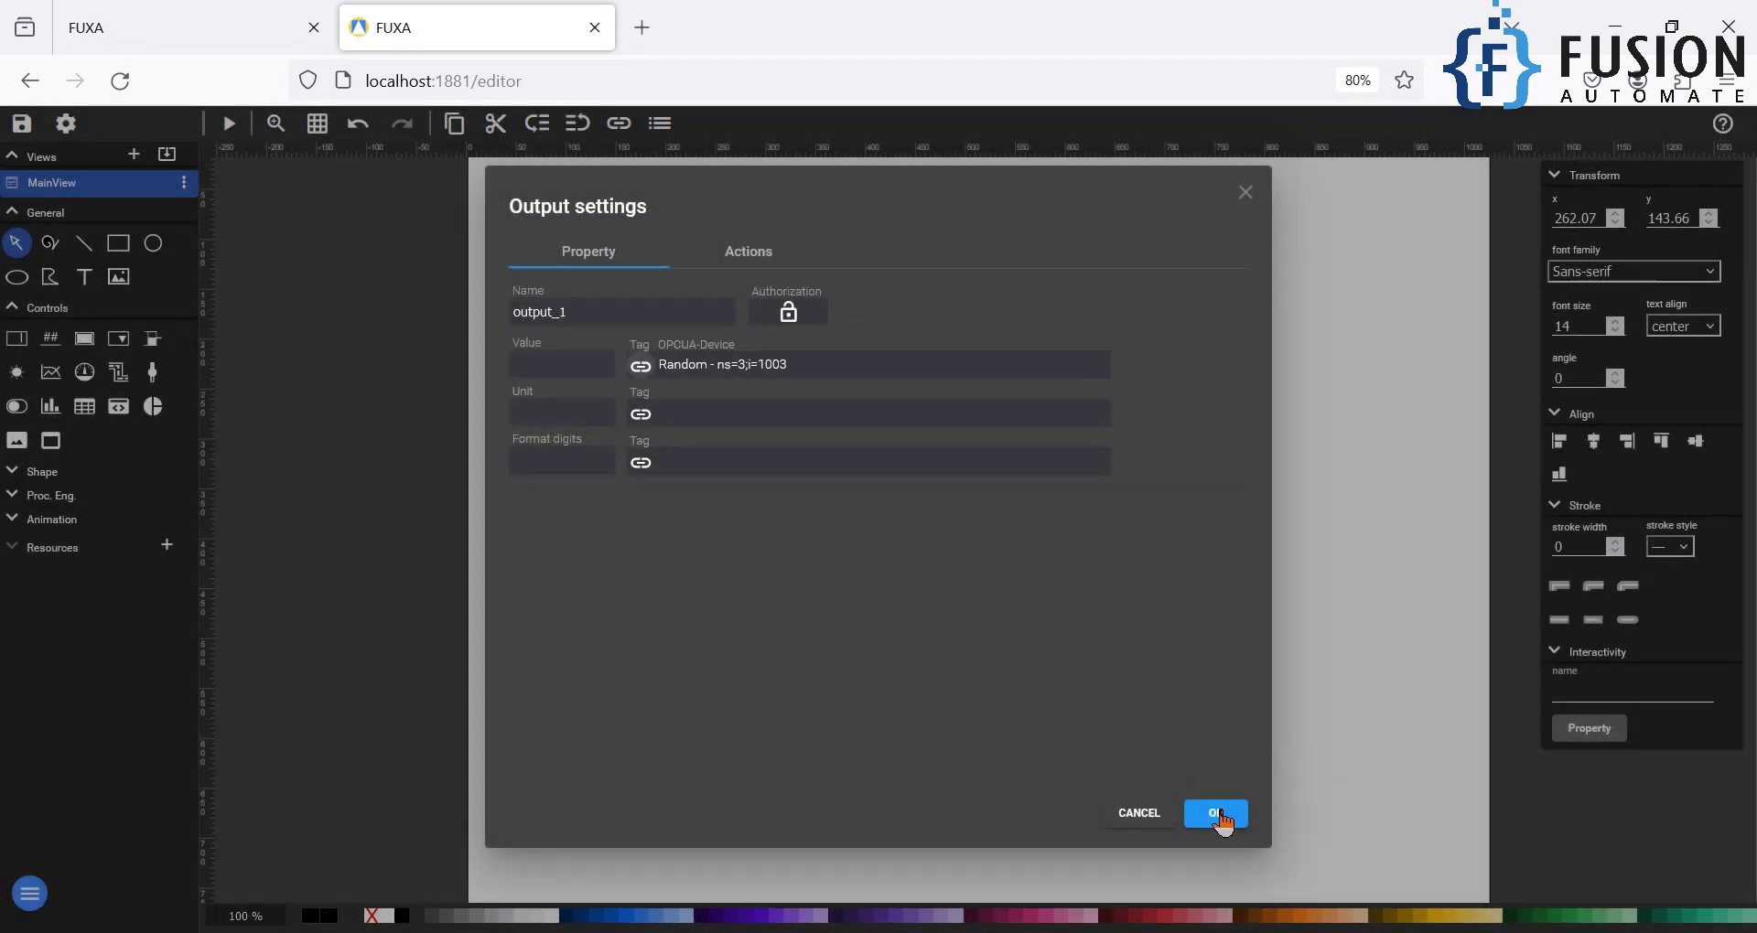
pyautogui.doubleClick(588, 312)
pyautogui.write('Random')
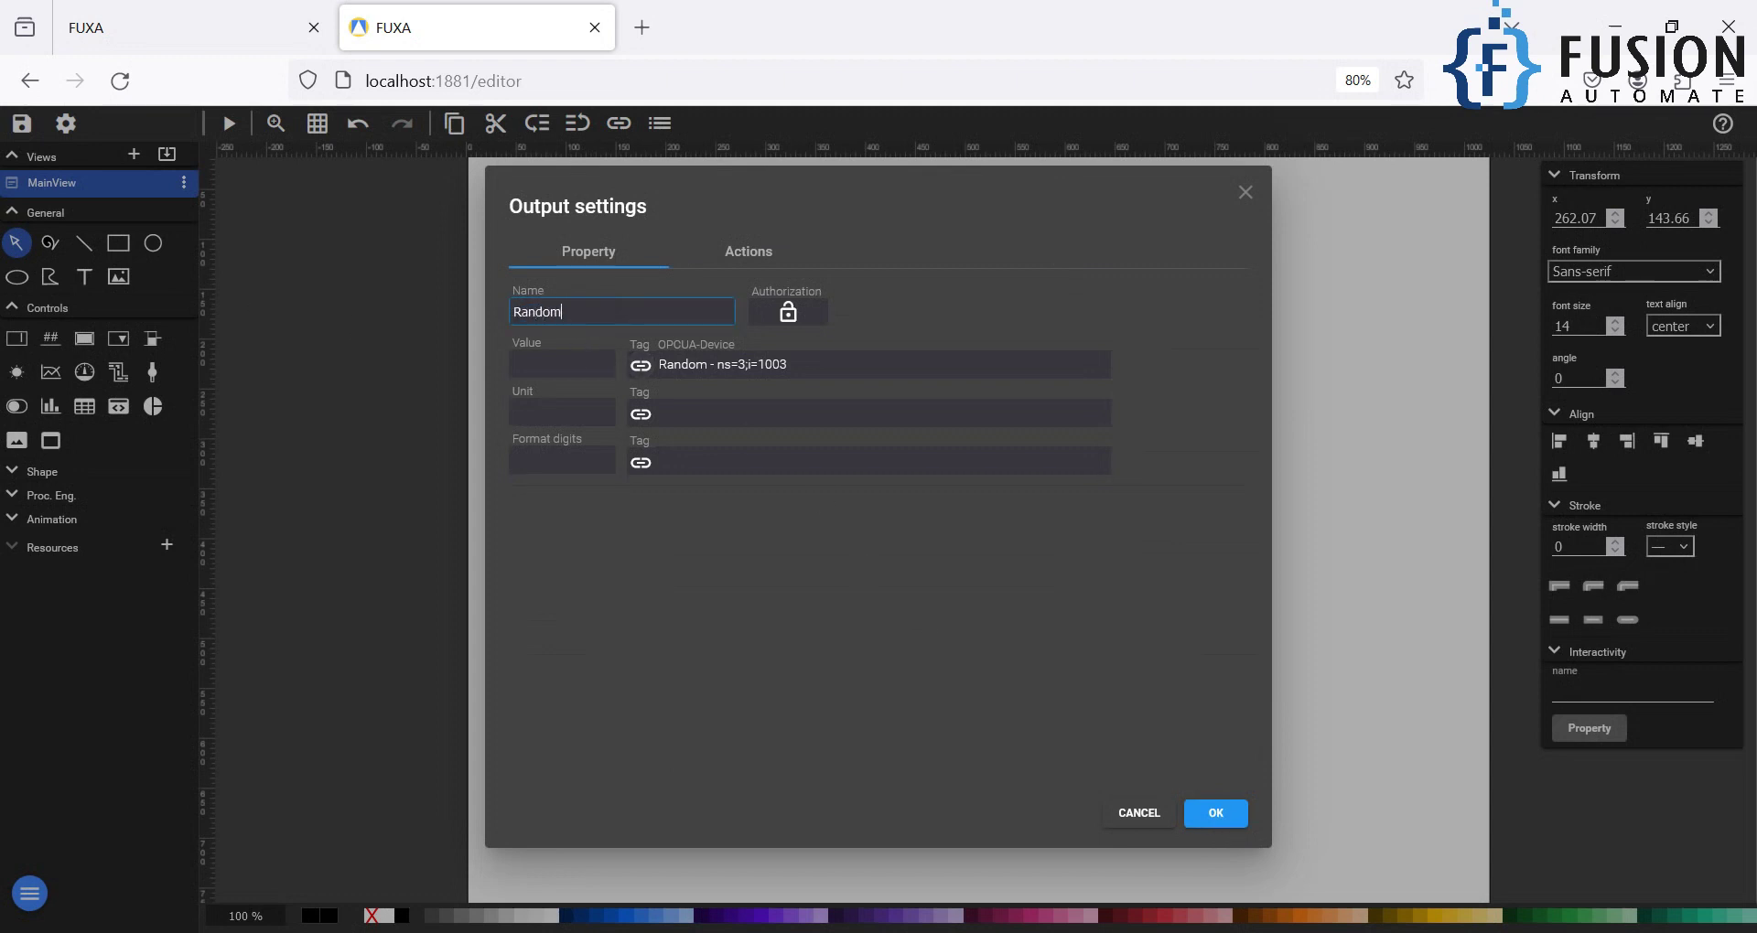
pyautogui.click(1216, 813)
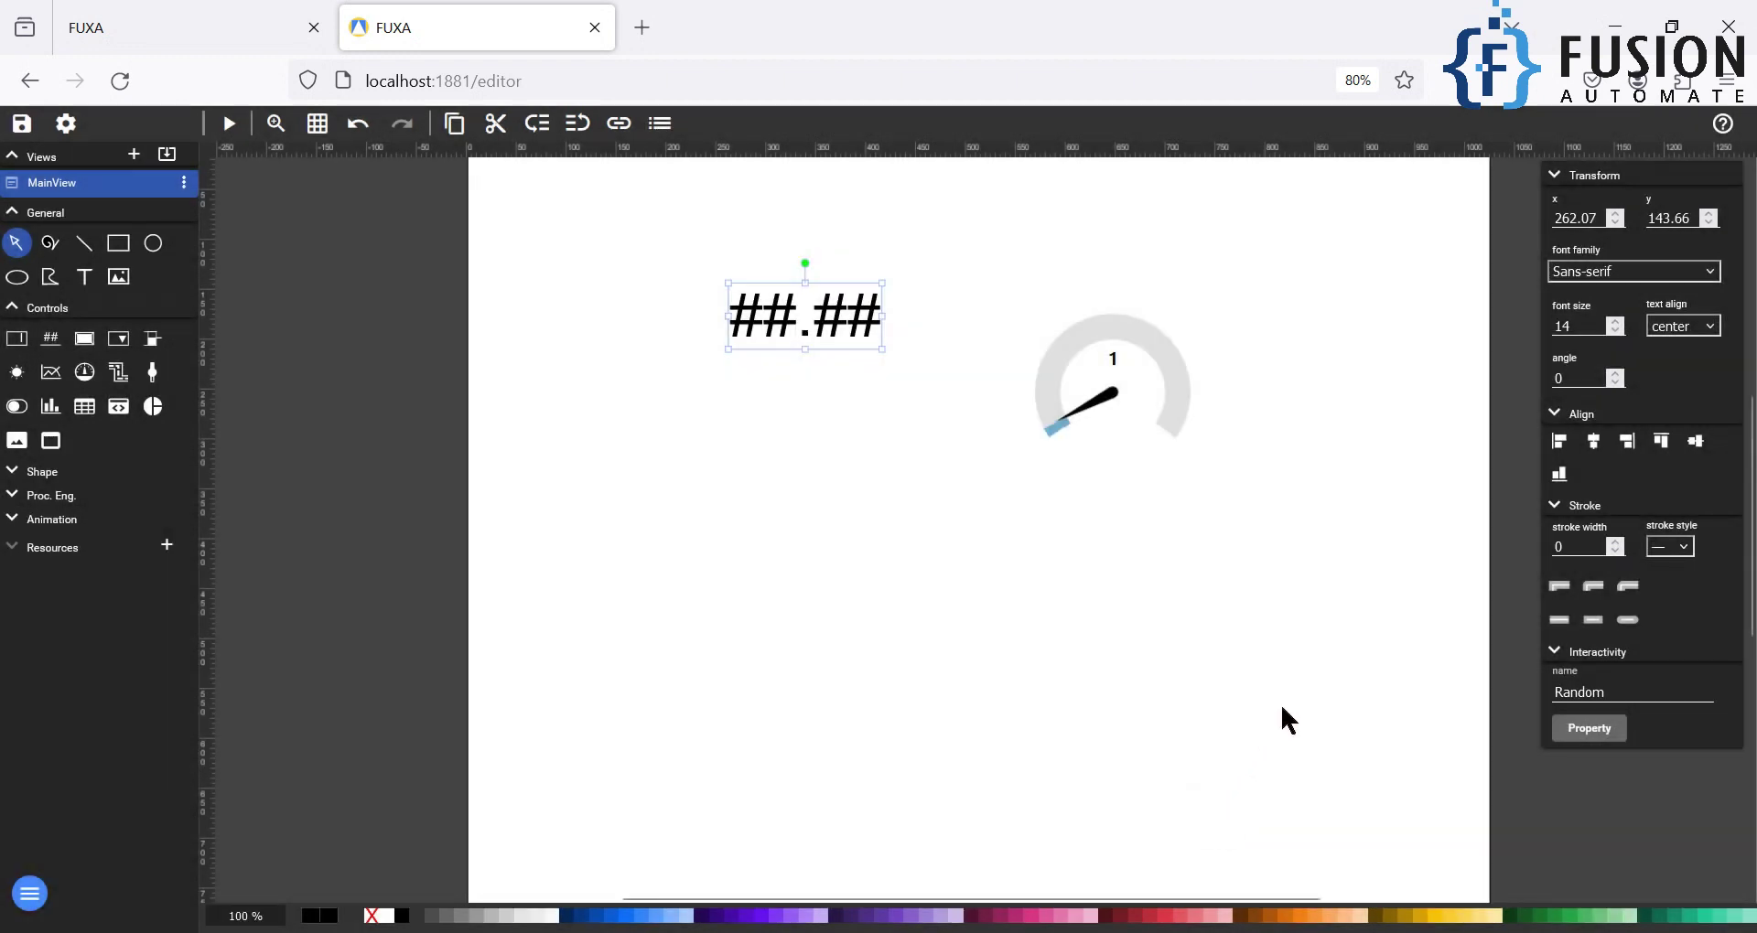
# - Save the project, check the live Random value on the home view, then return to the course tab
pyautogui.click(22, 123)
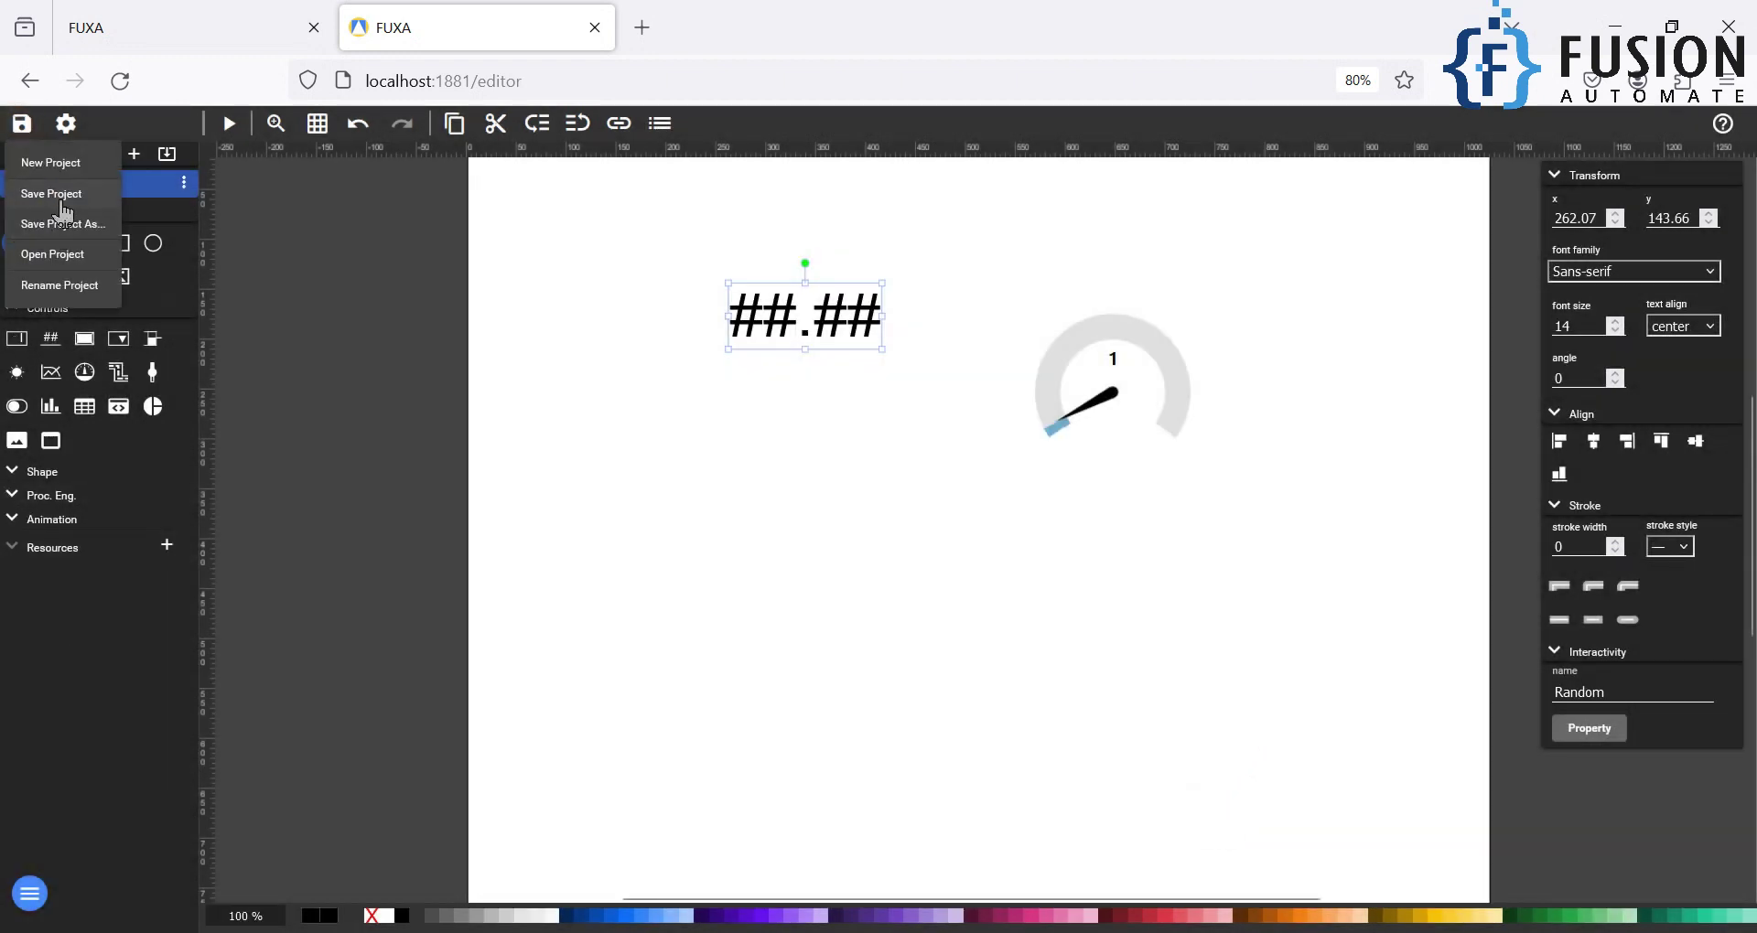
pyautogui.click(53, 188)
pyautogui.click(30, 893)
pyautogui.click(50, 764)
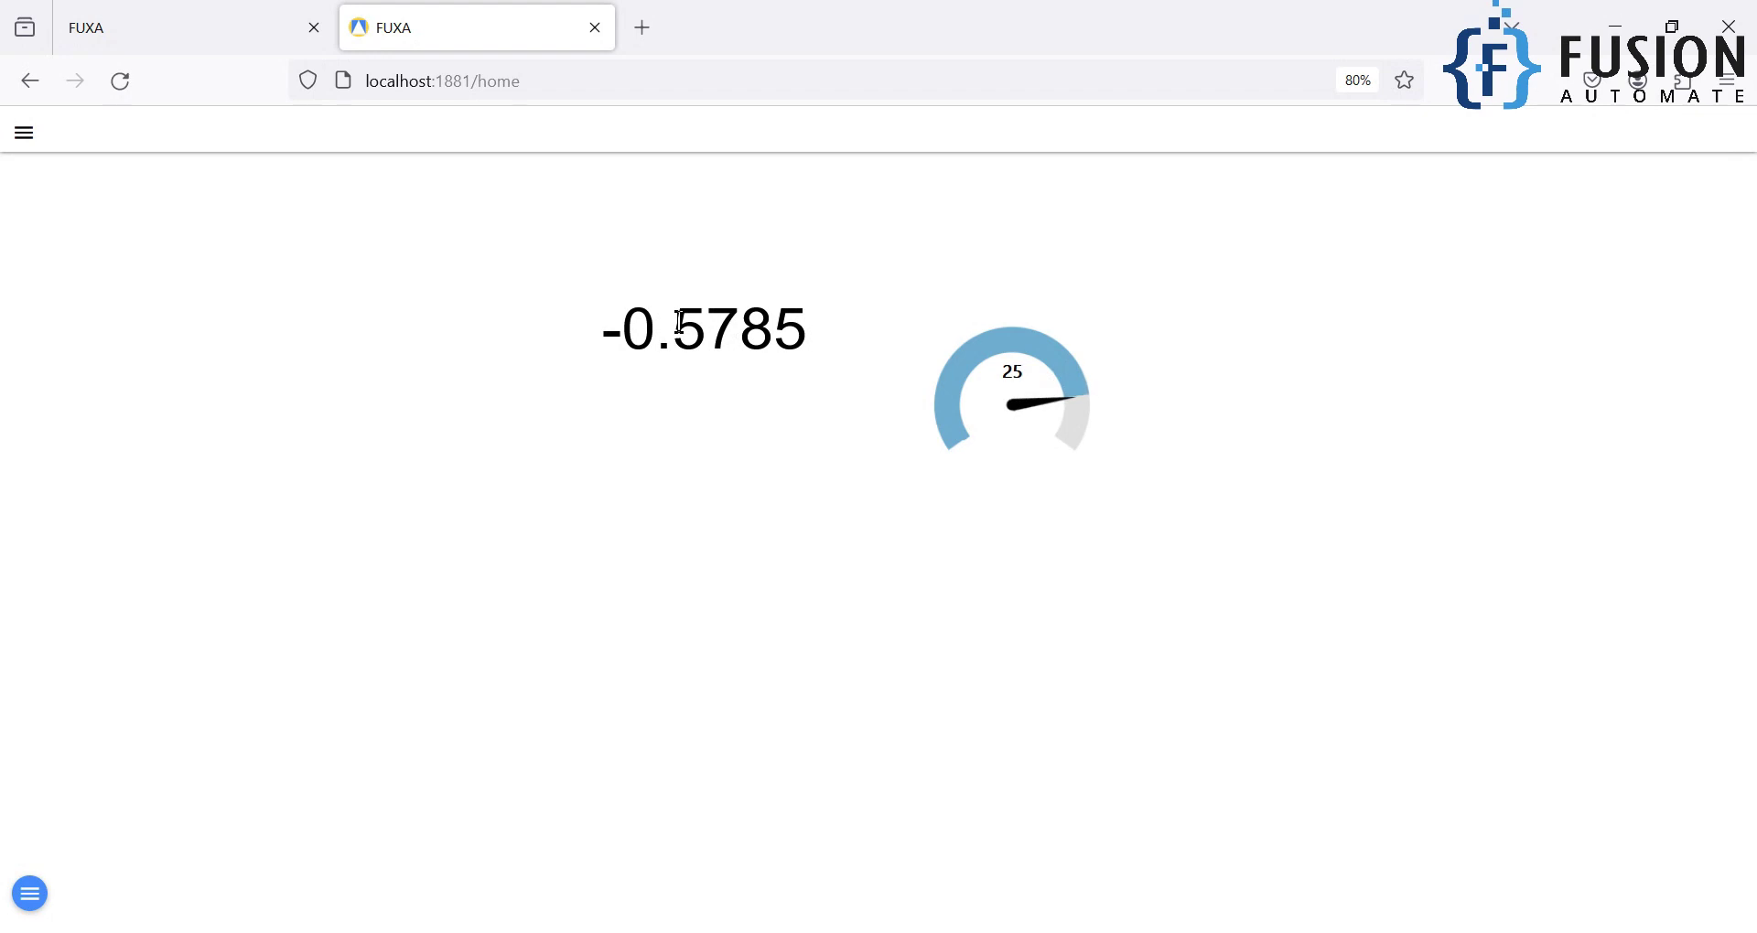
pyautogui.click(225, 11)
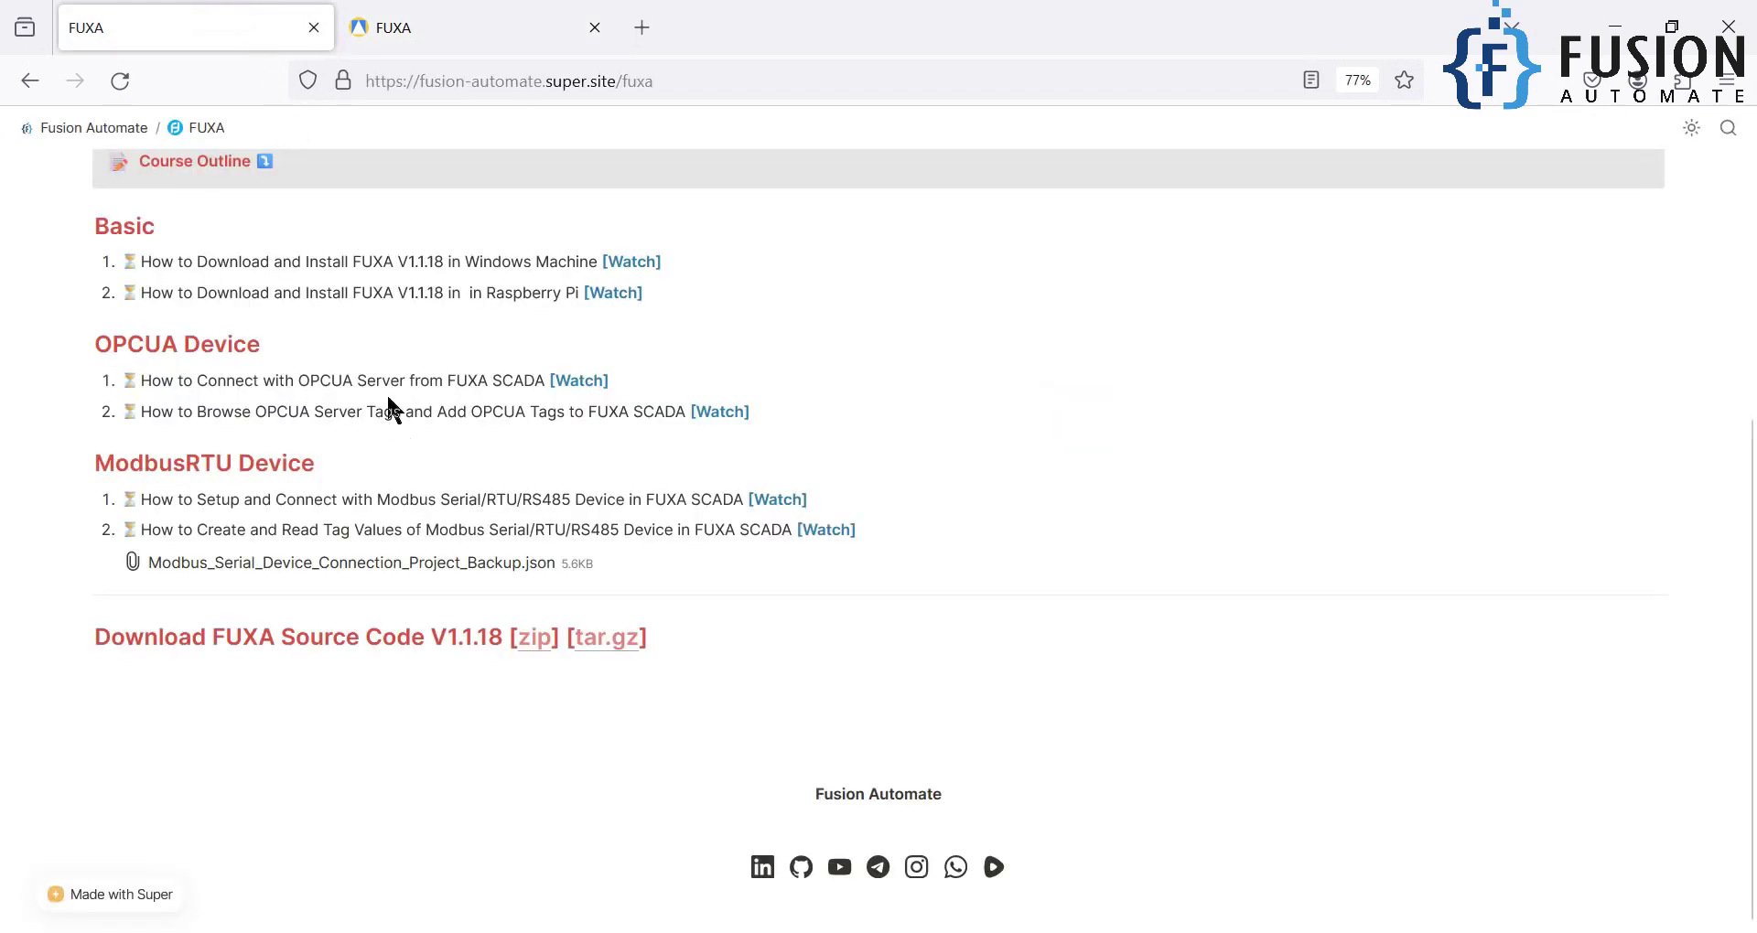
# - Select the 'How to Browse OPCUA Server Tags' lesson line, then return to the live FUXA dashboard
pyautogui.tripleClick(266, 413)
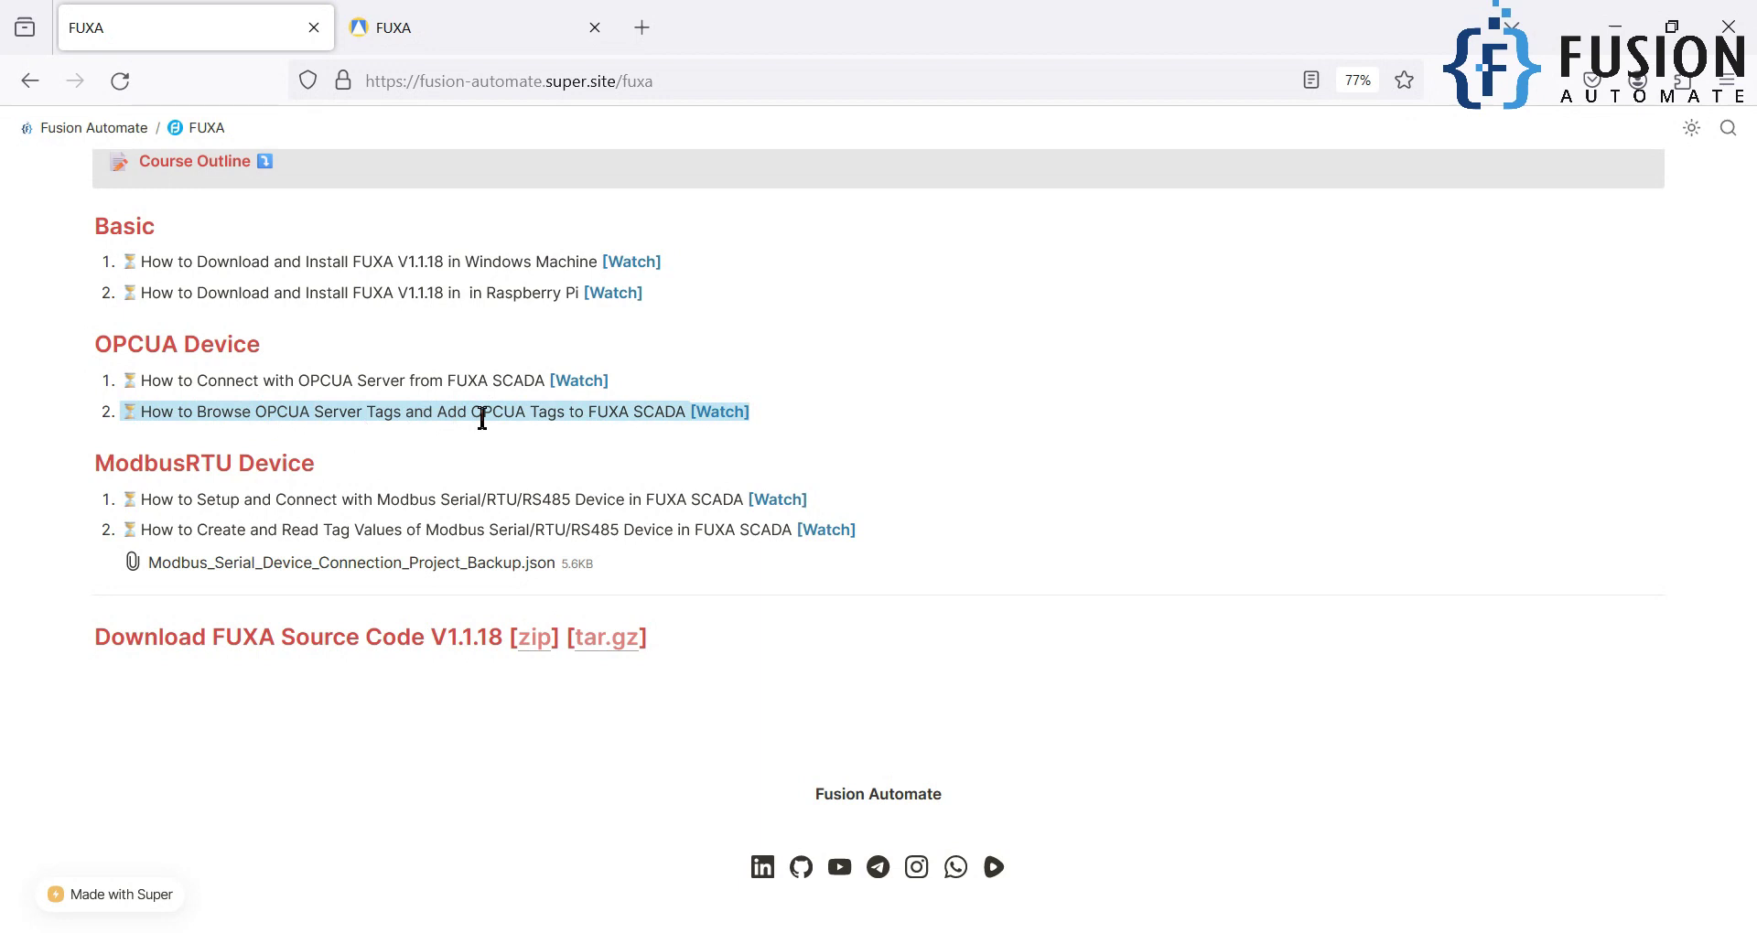
pyautogui.click(462, 13)
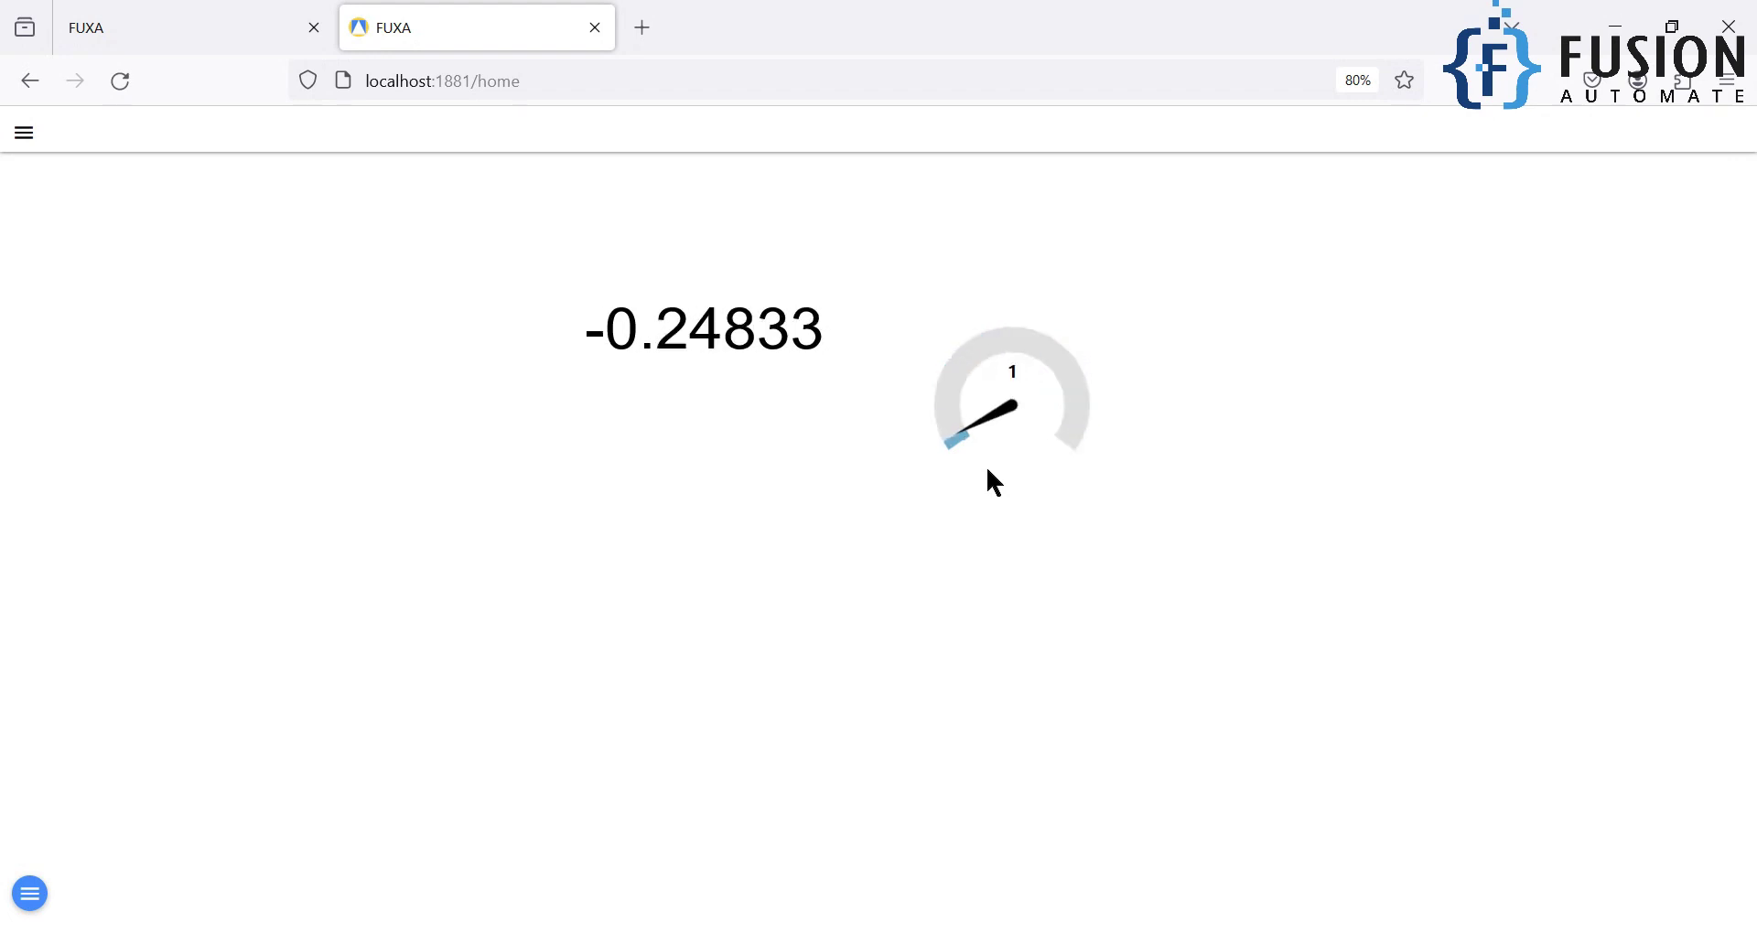
# - From the editor's Connections settings, show OPCUA-Device's seven live tag values, then minimize the browser
pyautogui.click(29, 893)
pyautogui.click(47, 850)
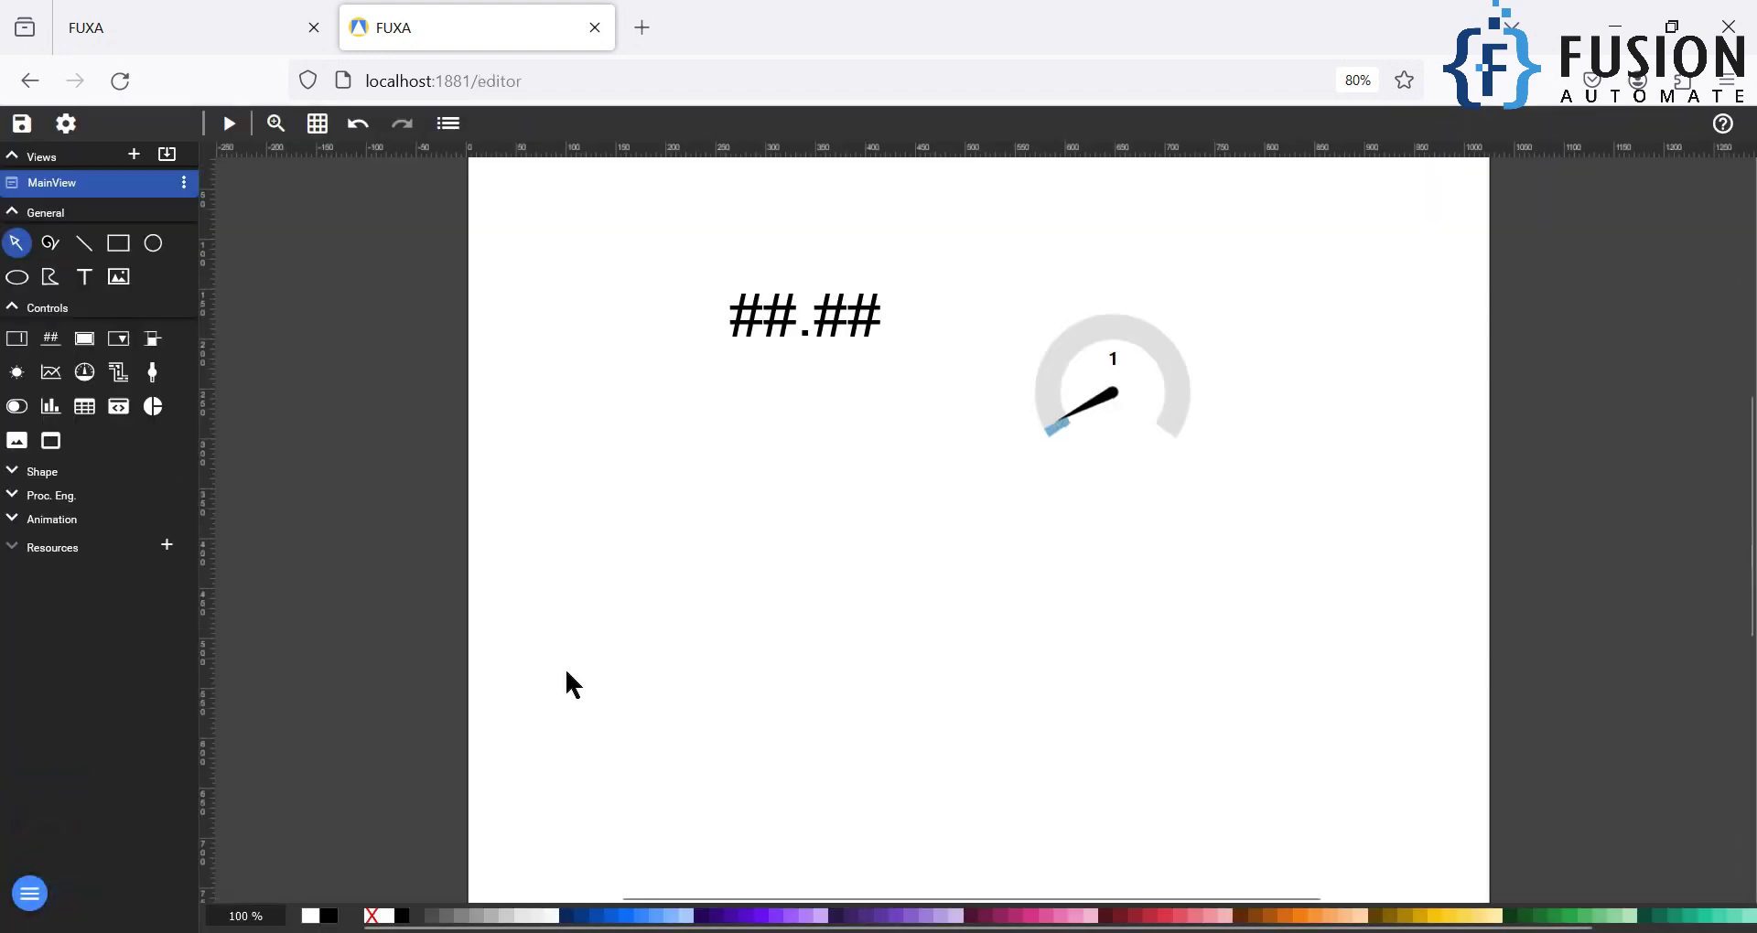
pyautogui.click(70, 122)
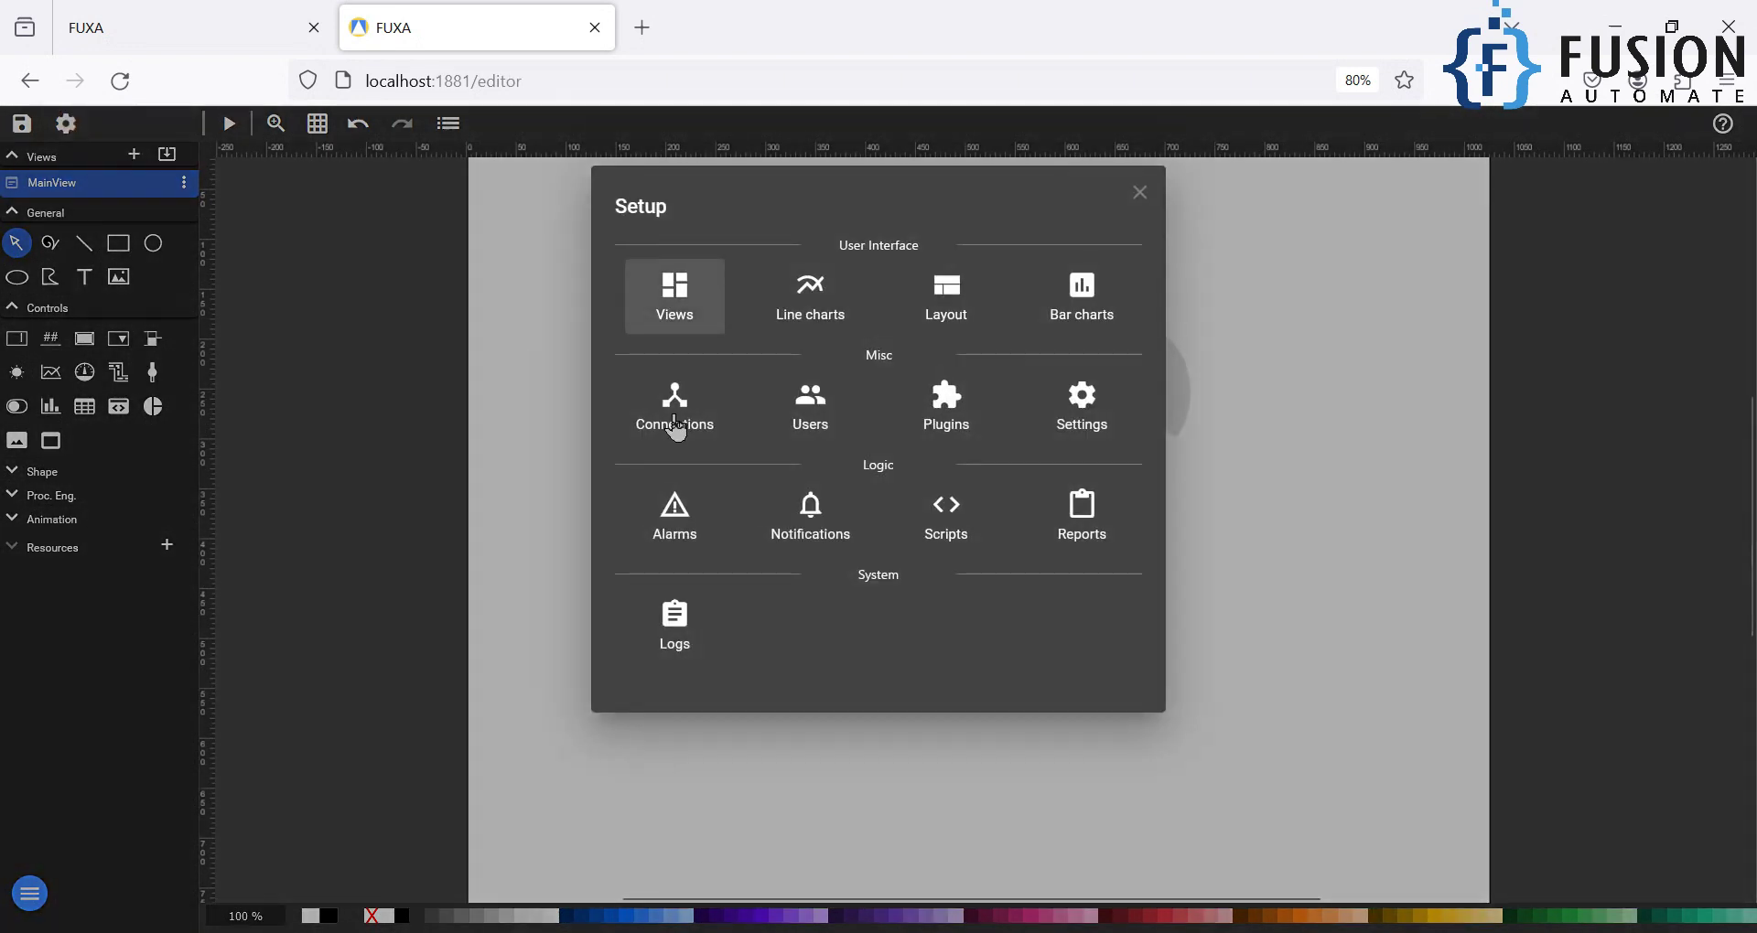
pyautogui.click(679, 422)
pyautogui.click(918, 683)
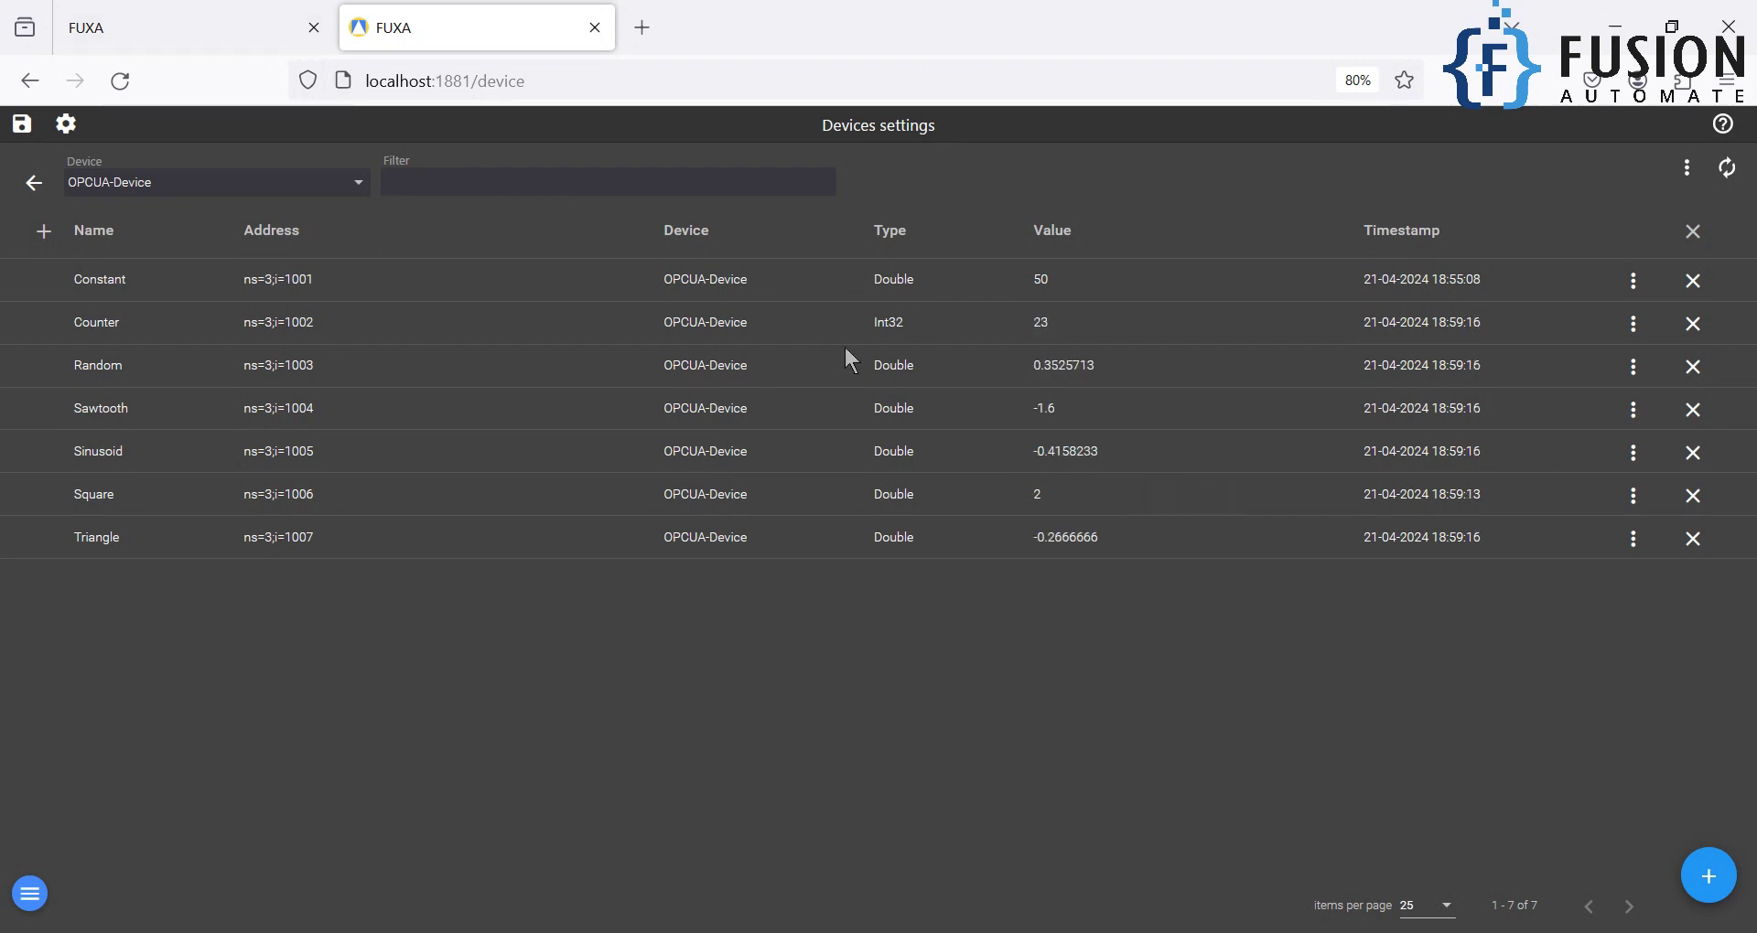
pyautogui.click(1614, 27)
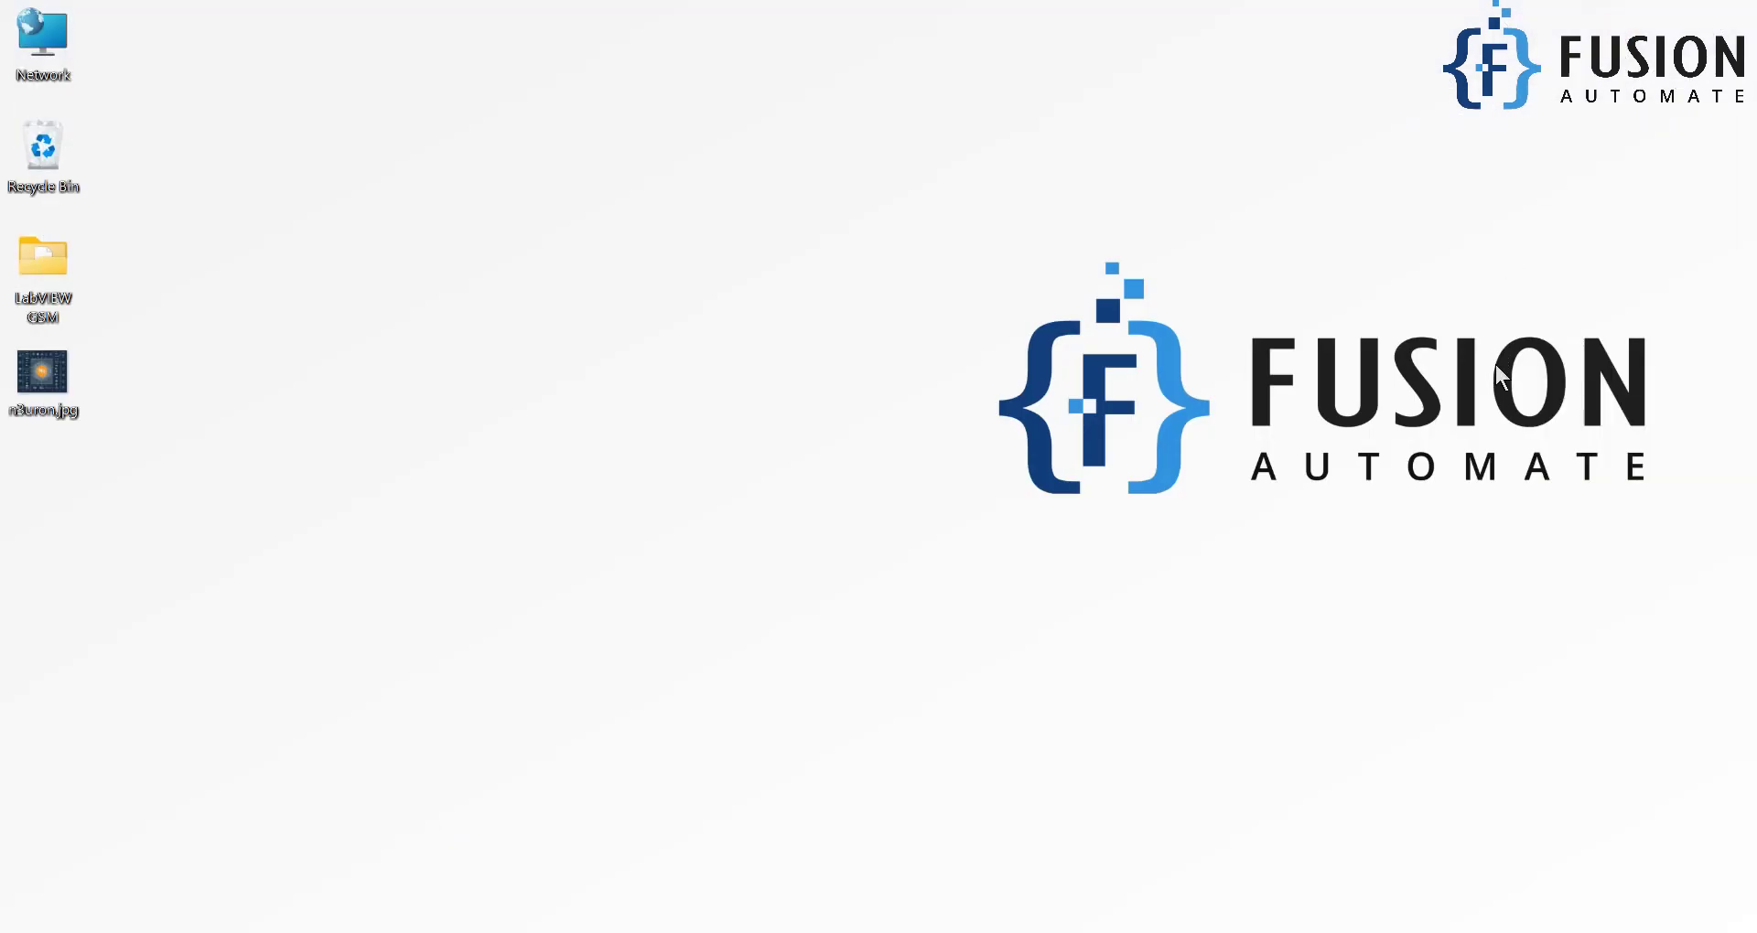